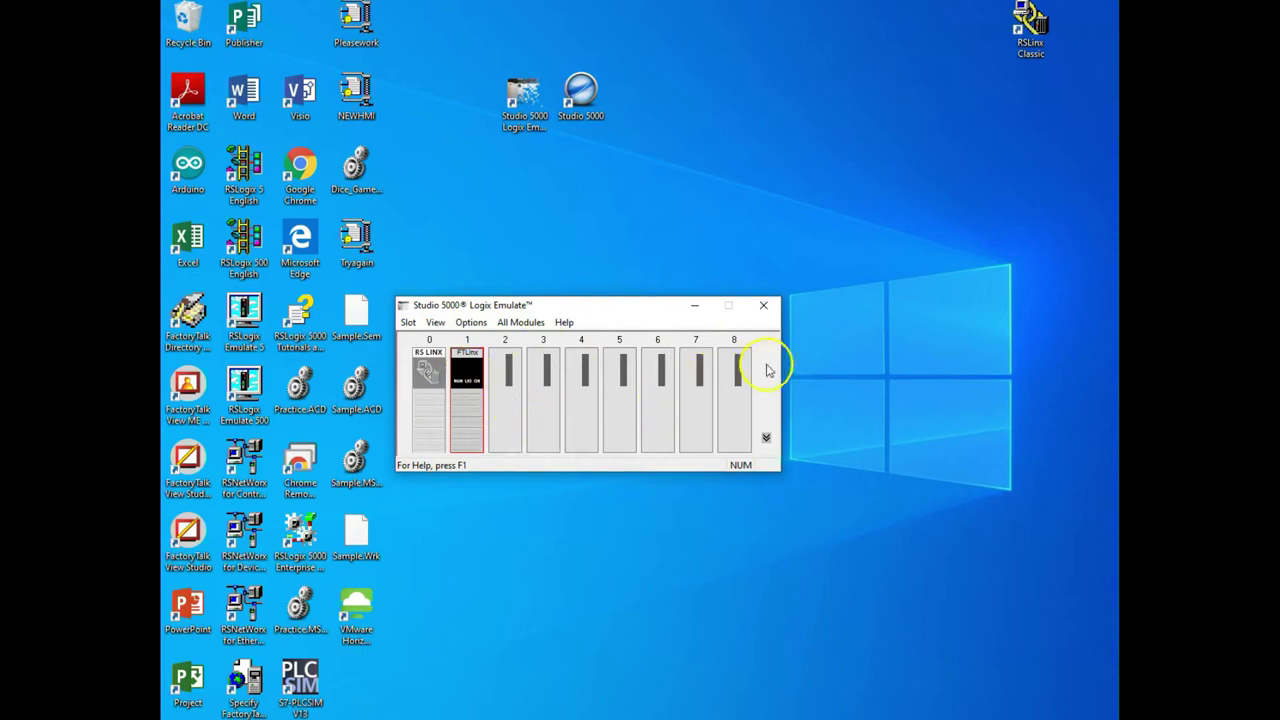
- Examine the emulator chassis, including its second row of slots, the modules in slots 0 and 1, and the empty slots
left_click(766, 437)
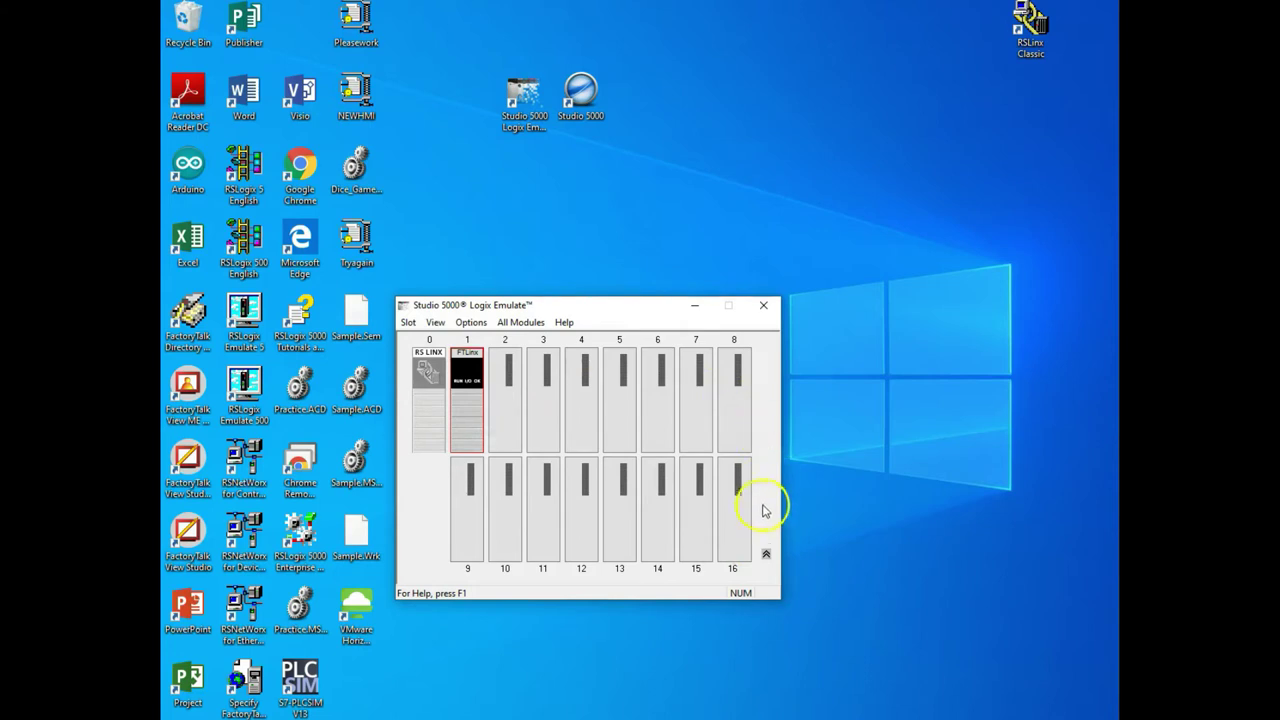
left_click(766, 555)
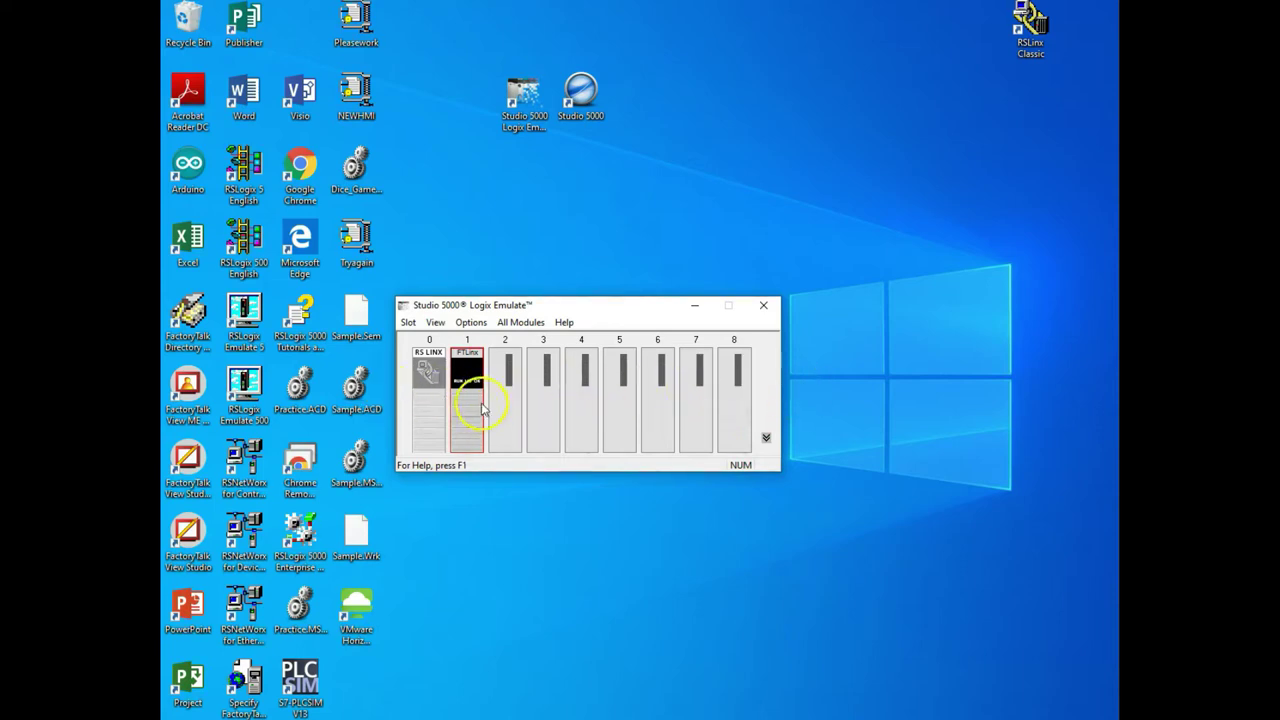
mouse_move(474, 383)
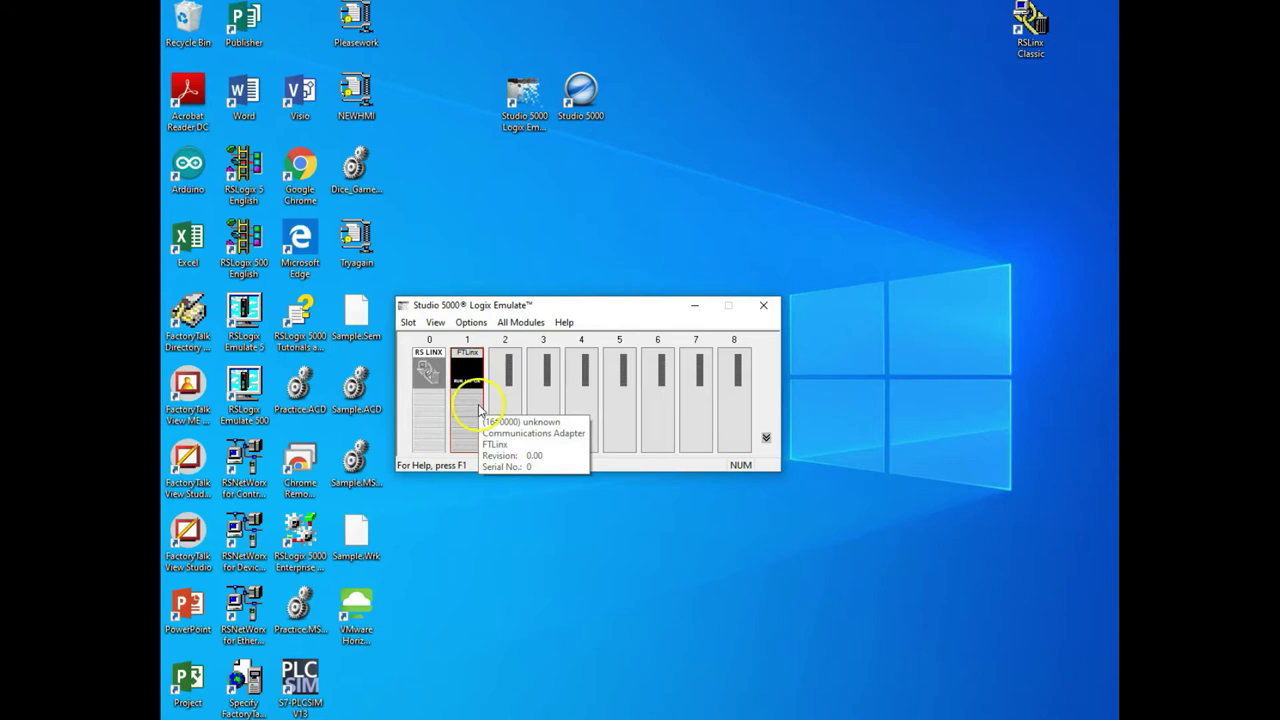
left_click(440, 405)
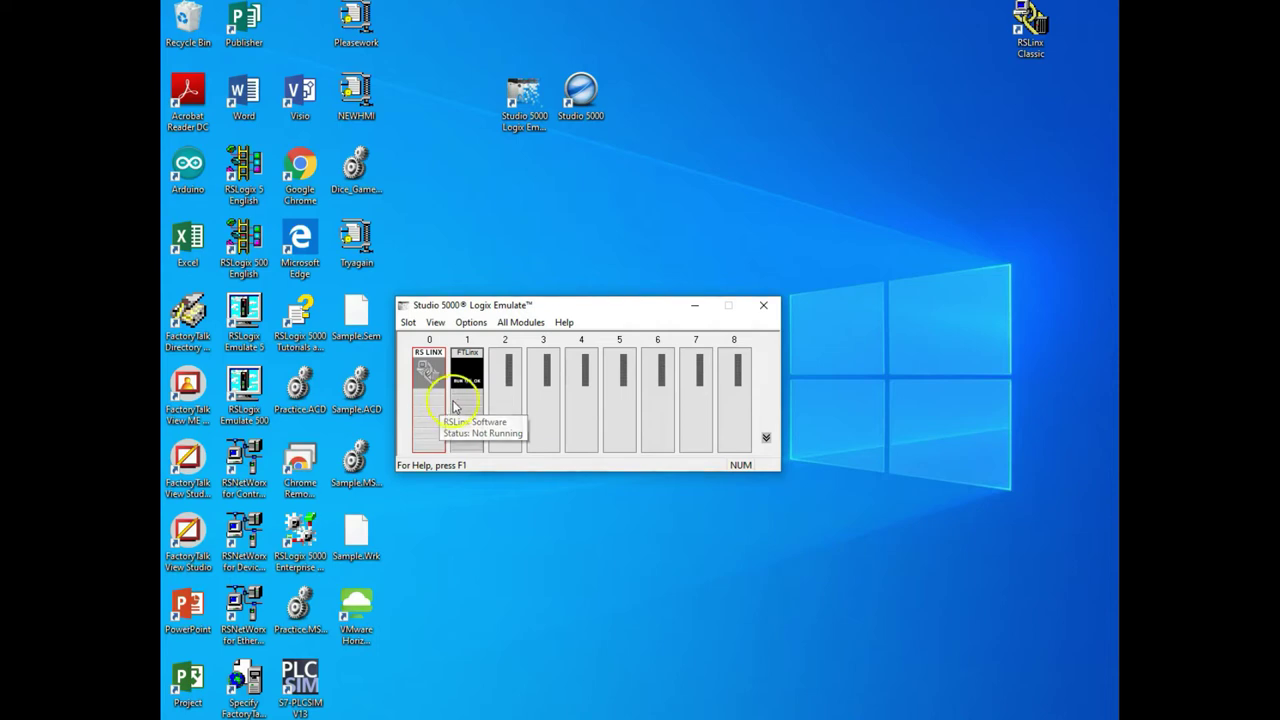
left_click(463, 405)
left_click(464, 402)
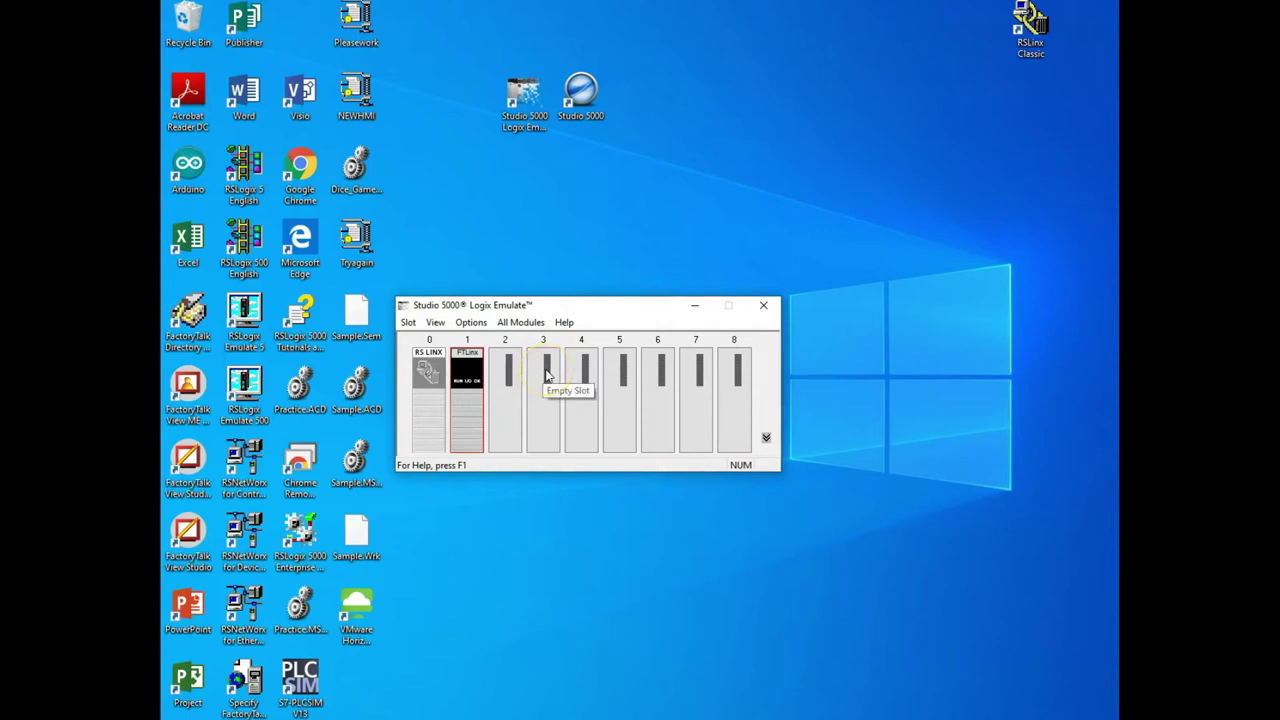
left_click(536, 374)
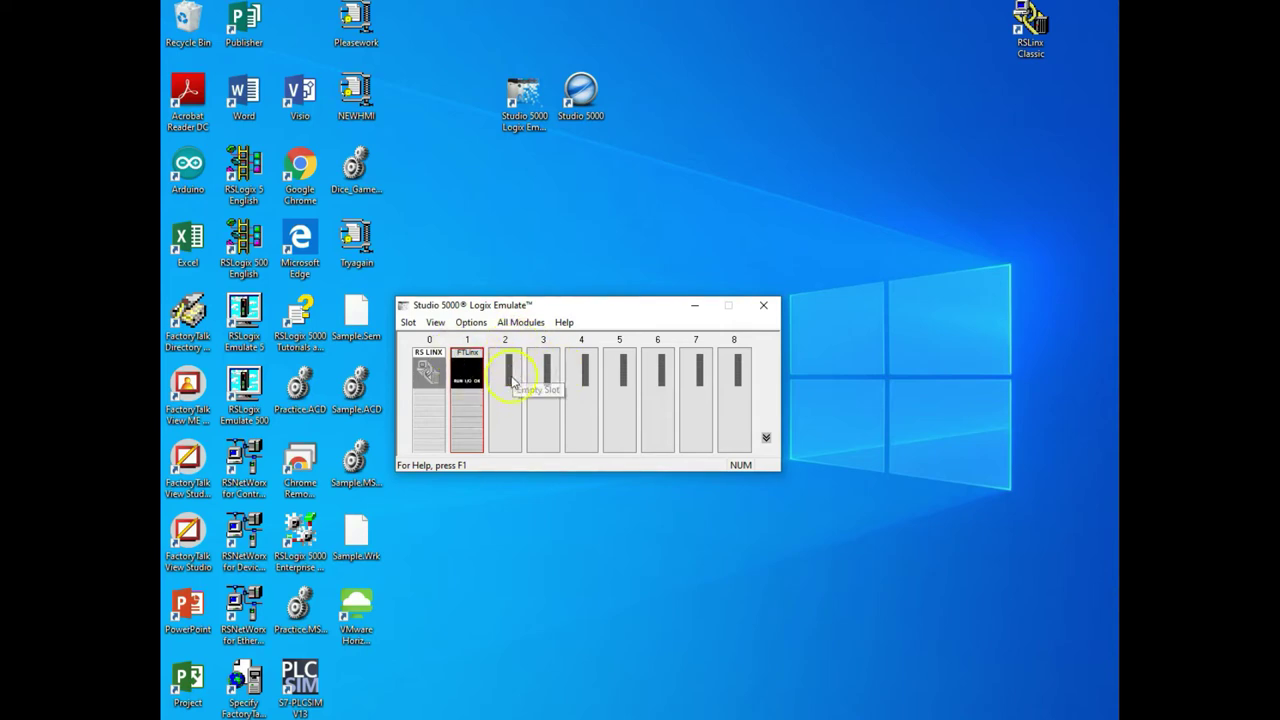
- Create an Emulate 5570 Controller module in slot 2, using the configuration from the previous controller and version 32
right_click(510, 374)
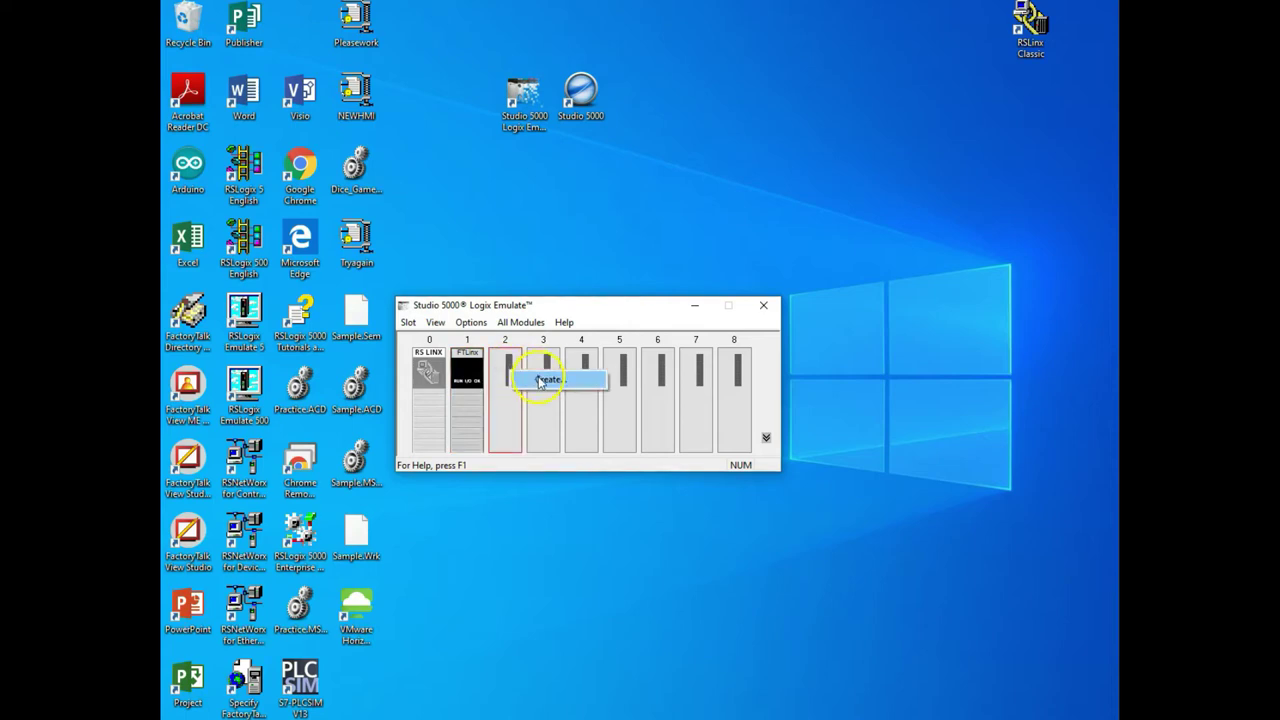
left_click(540, 380)
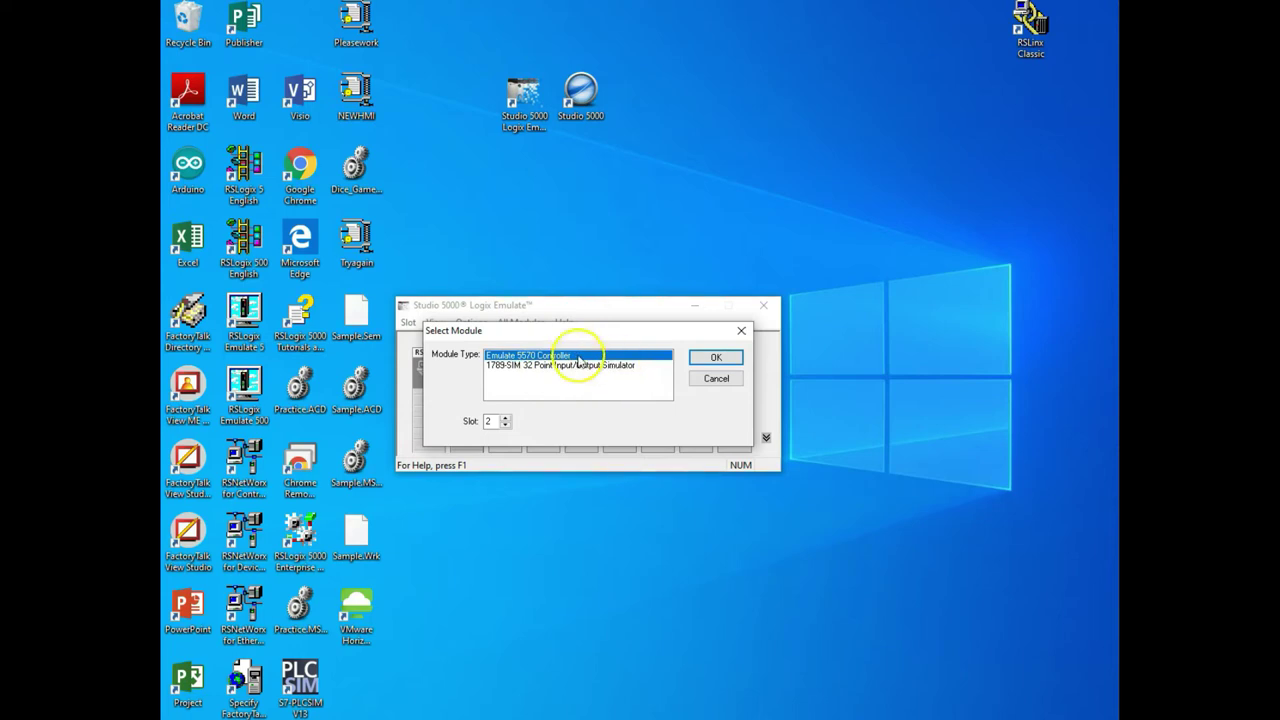
left_click(718, 357)
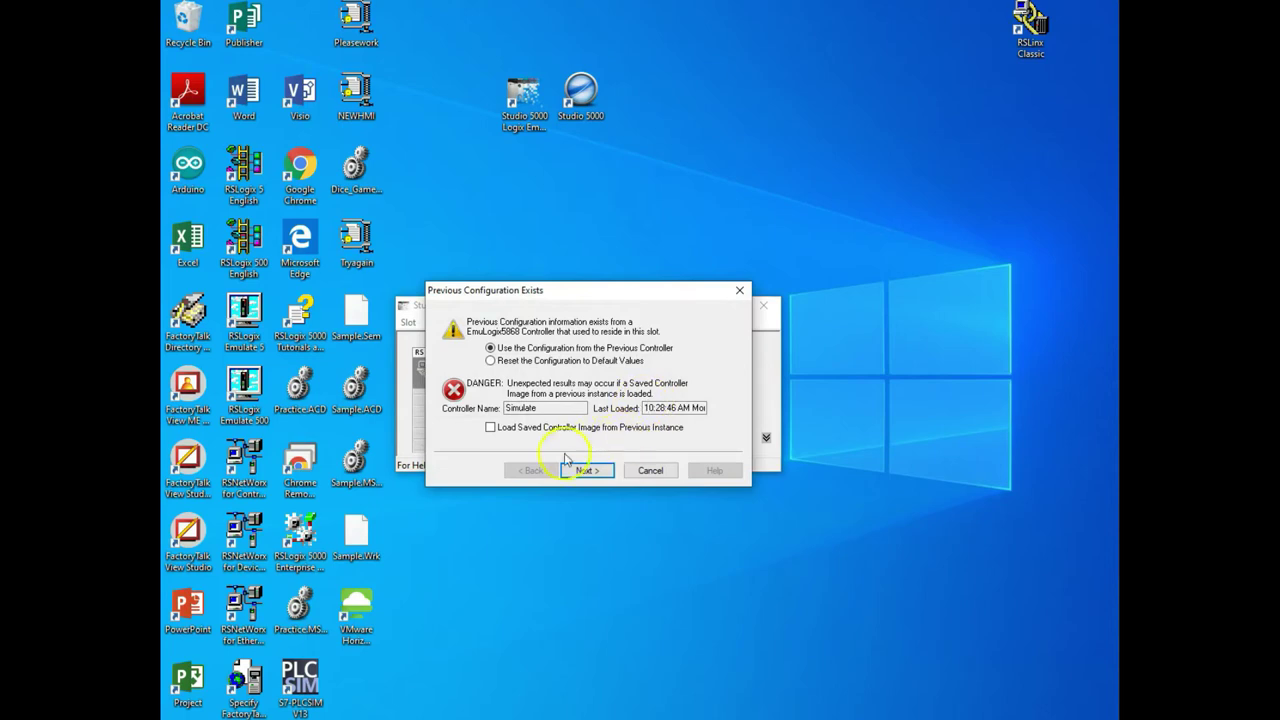
left_click(585, 470)
left_click(549, 433)
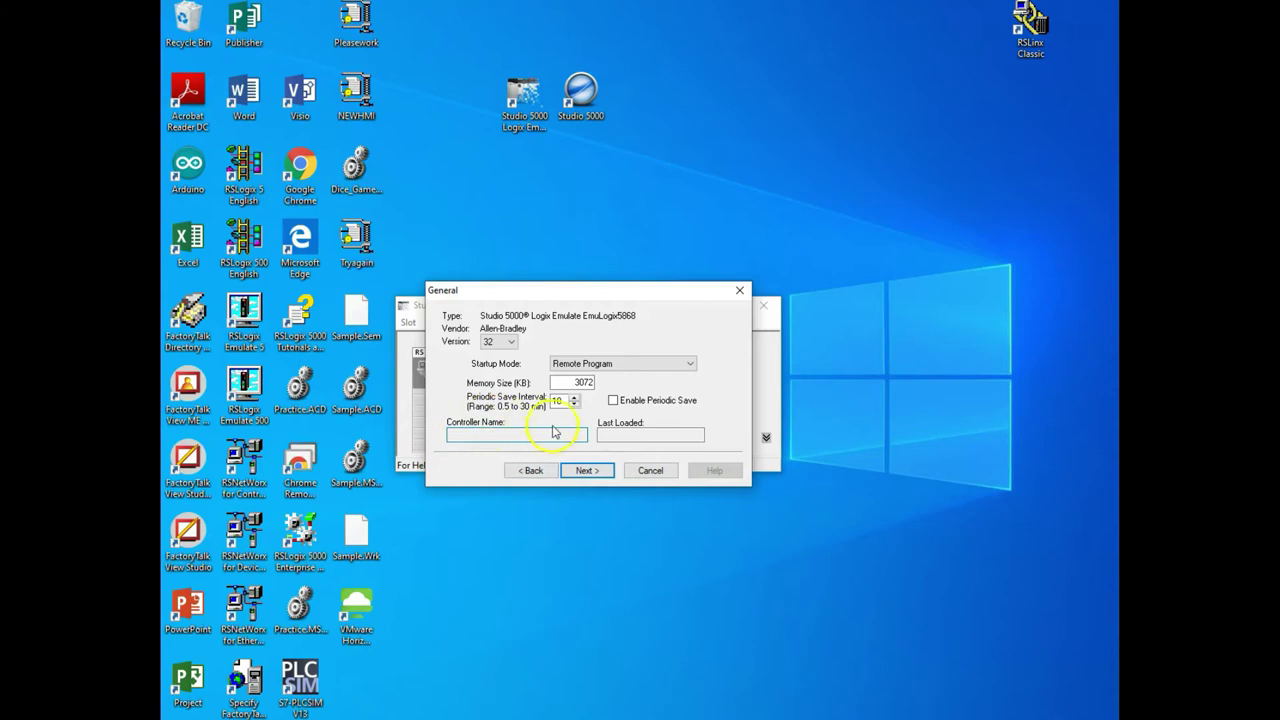
left_click(587, 471)
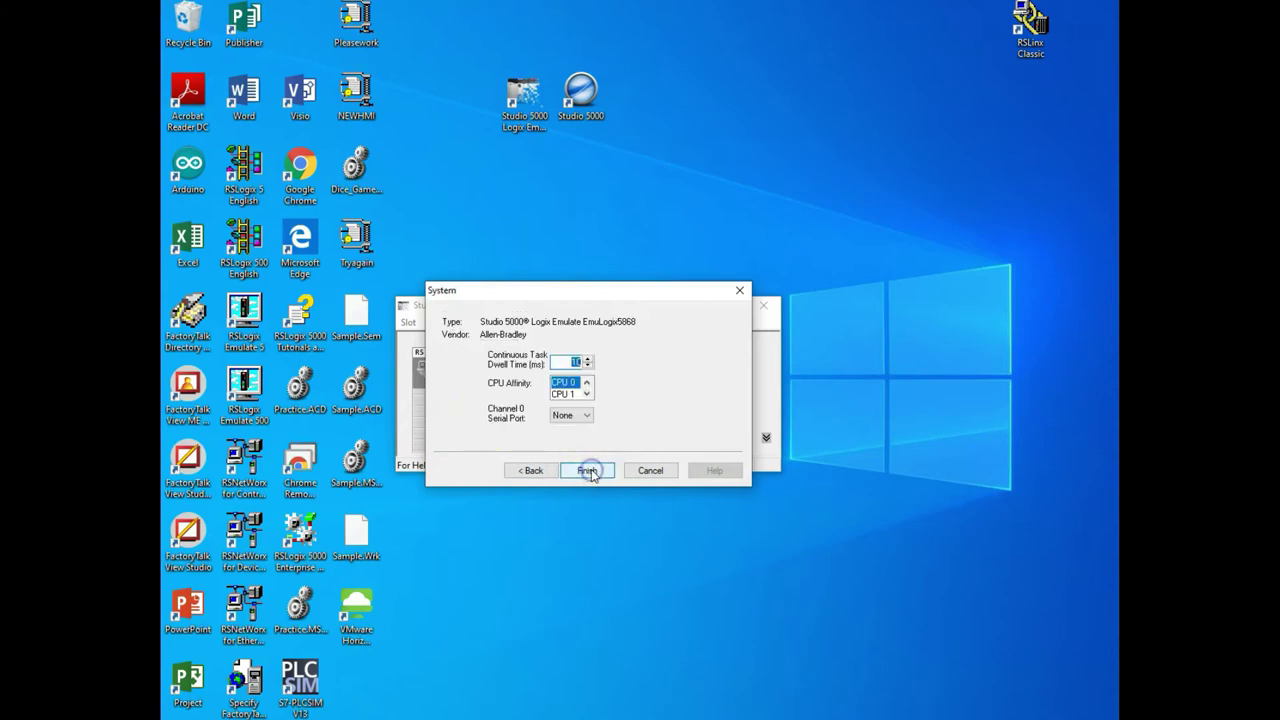
left_click(587, 471)
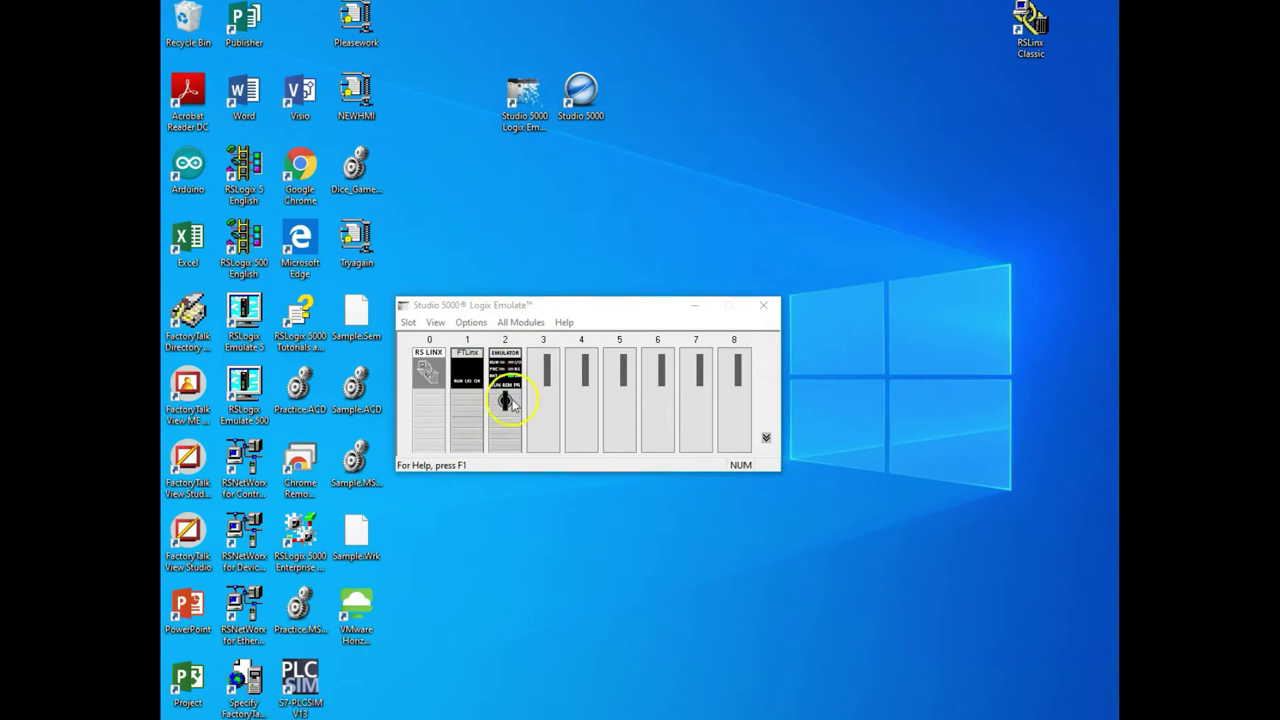
- Begin creating a 1789-SIM 32 Point Input/Output Simulator module in slot 3, using its previous configuration
left_click(505, 400)
left_click(537, 368)
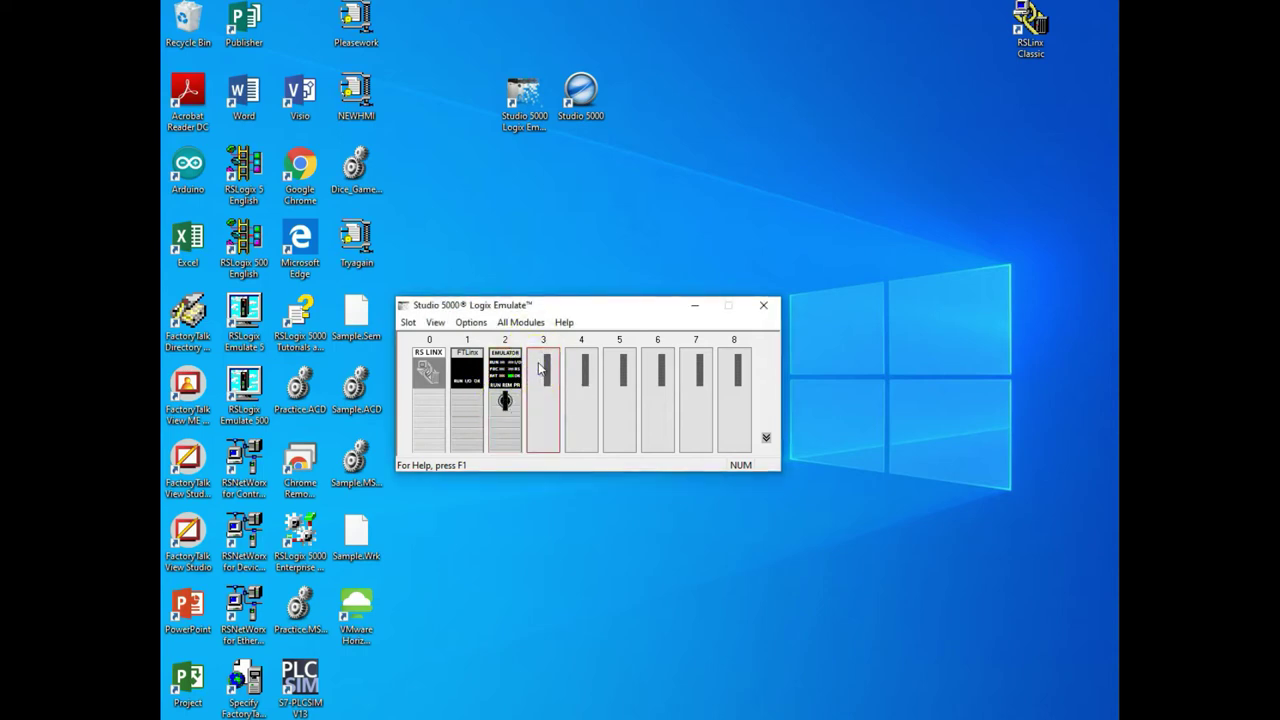
right_click(540, 366)
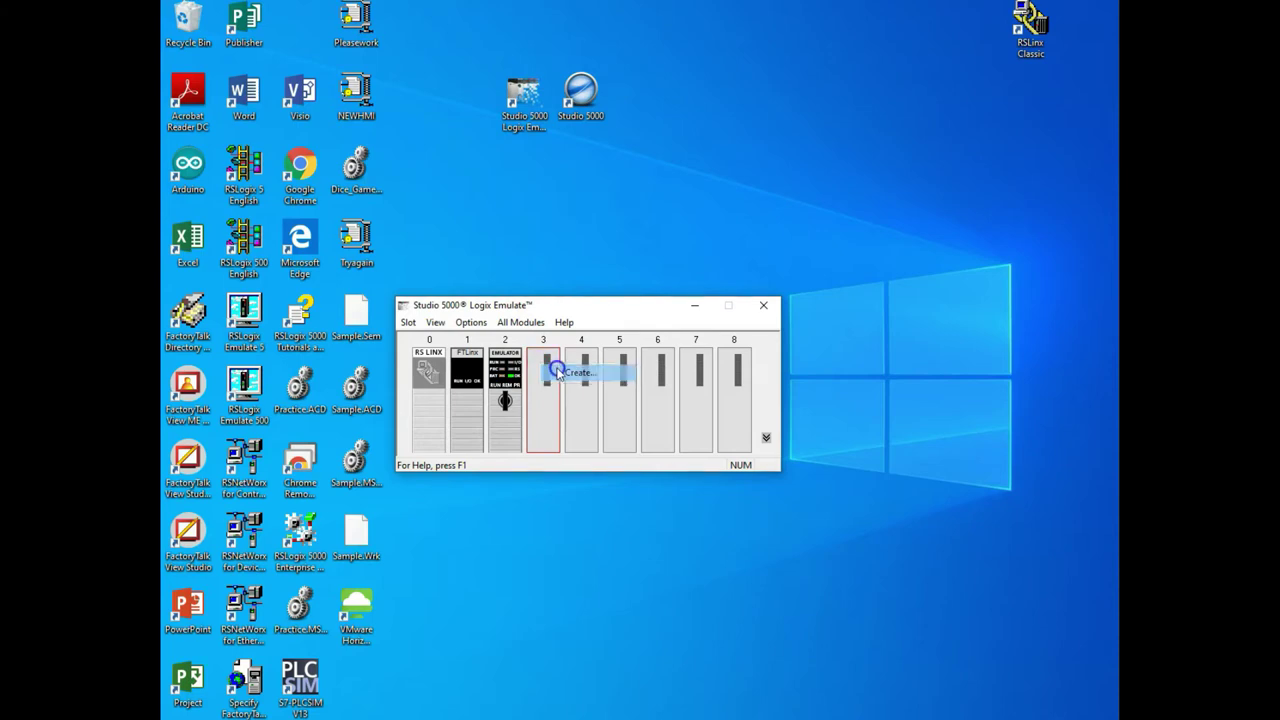
left_click(556, 369)
left_click(557, 366)
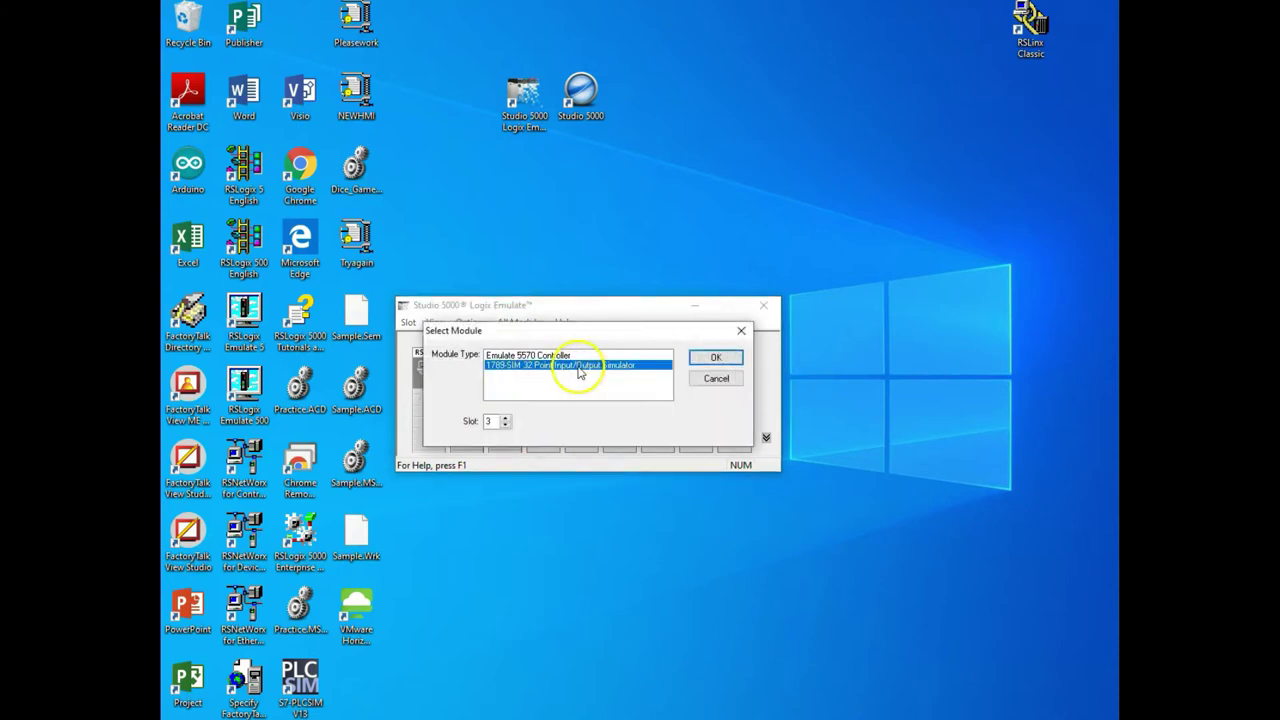
left_click(709, 358)
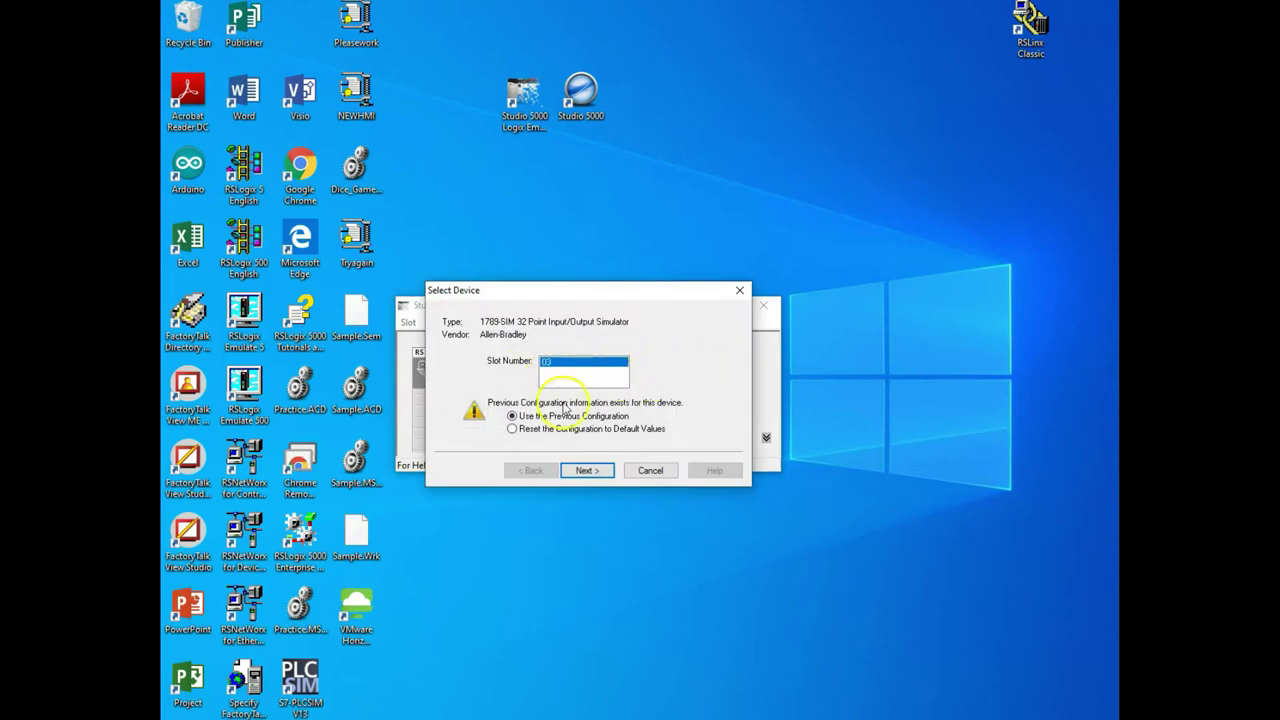
left_click(585, 470)
- Keep Simulated_I_O as the 1789-SIM module's marquee label and finish creating the module
double_click(557, 417)
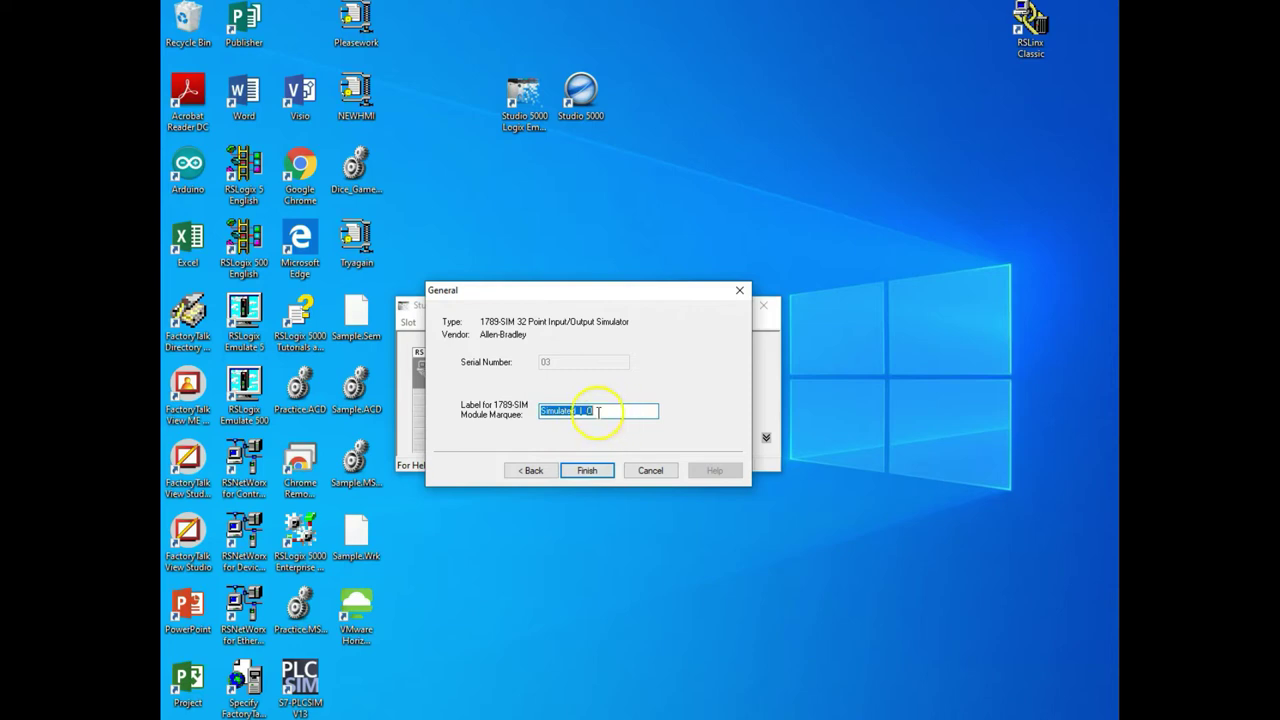
left_click(531, 470)
left_click(586, 470)
double_click(587, 414)
left_click_drag(597, 411, 538, 410)
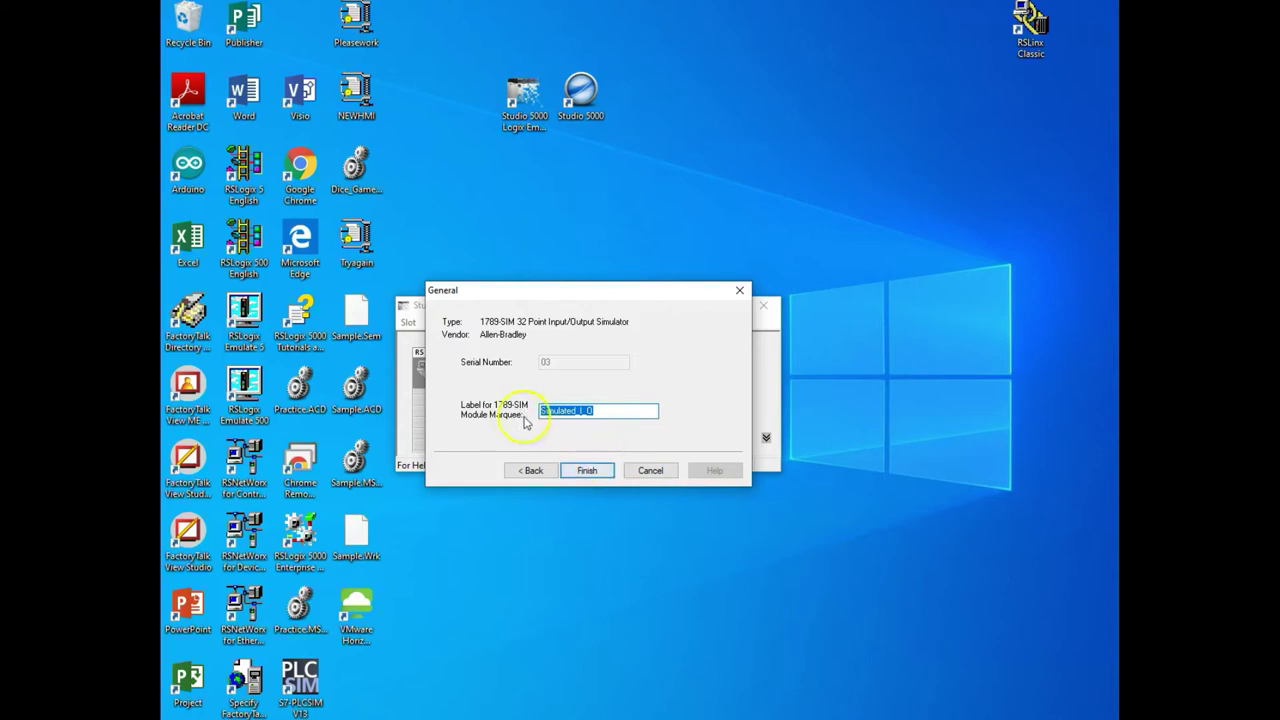
left_click(588, 470)
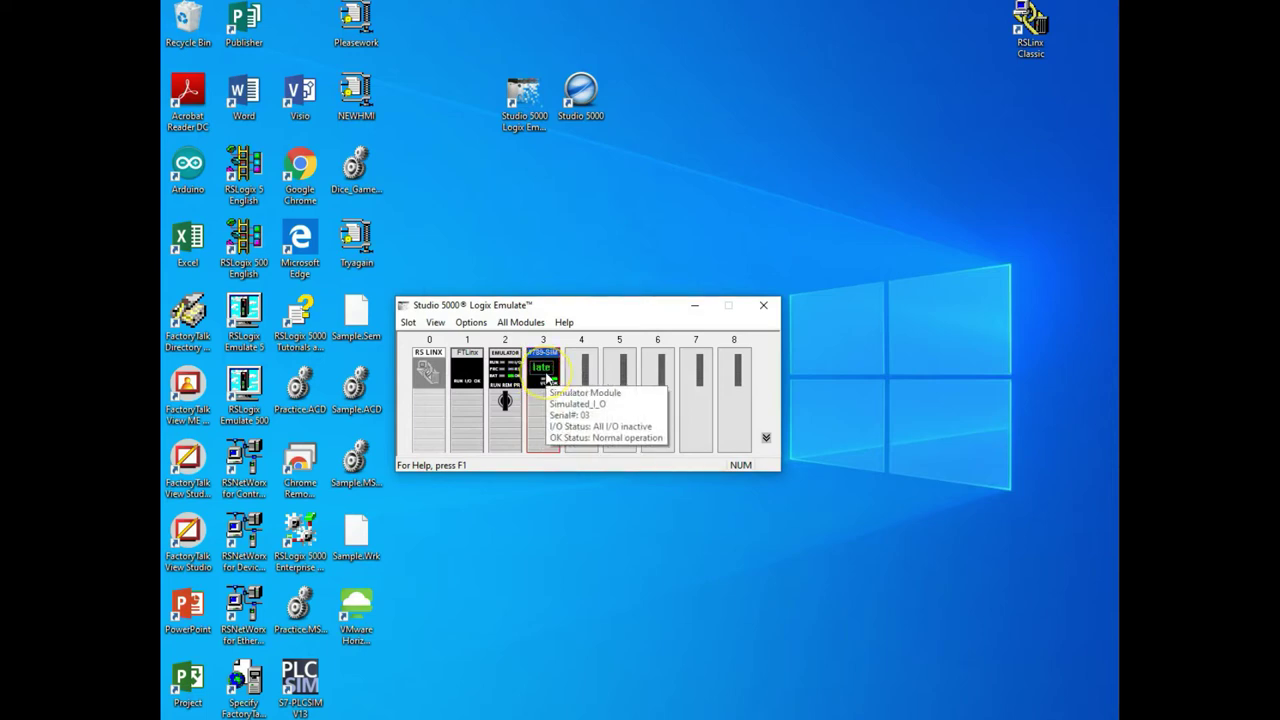
left_click(530, 372)
left_click(707, 340)
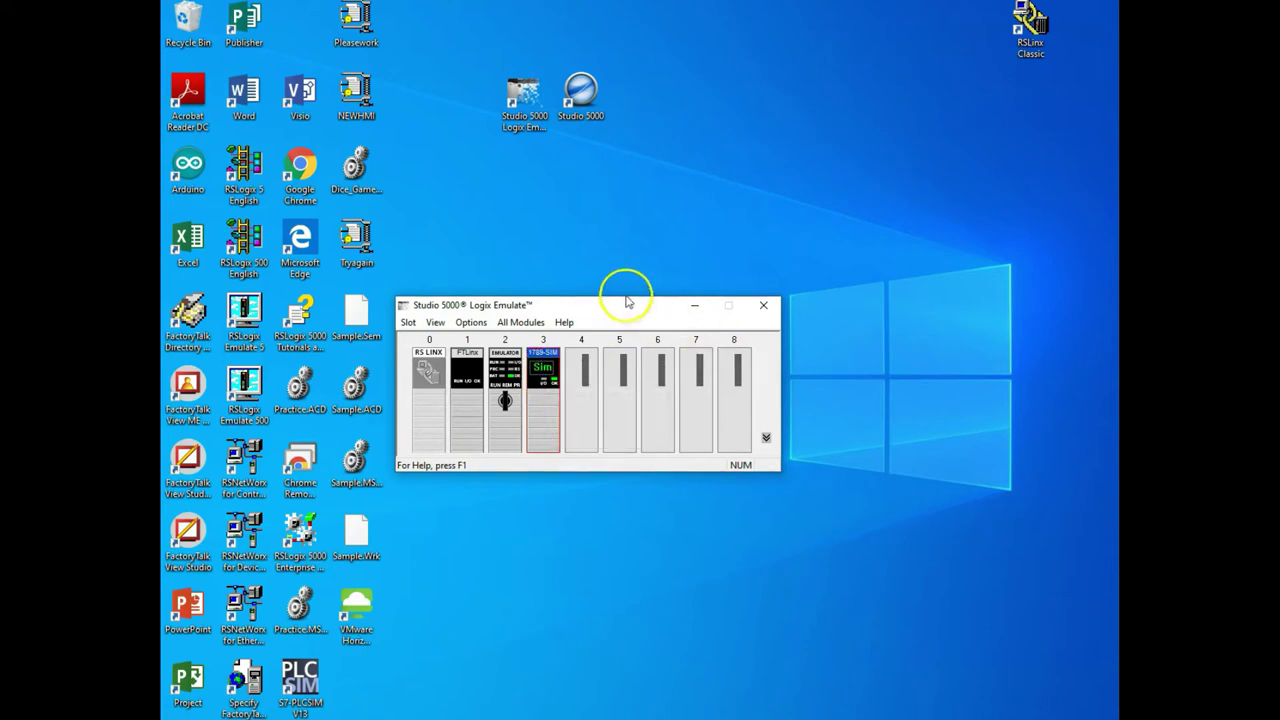
- Move the emulator chassis window aside and start a new Studio 5000 Logix project named Simulation
left_click_drag(615, 308, 379, 556)
left_click(578, 88)
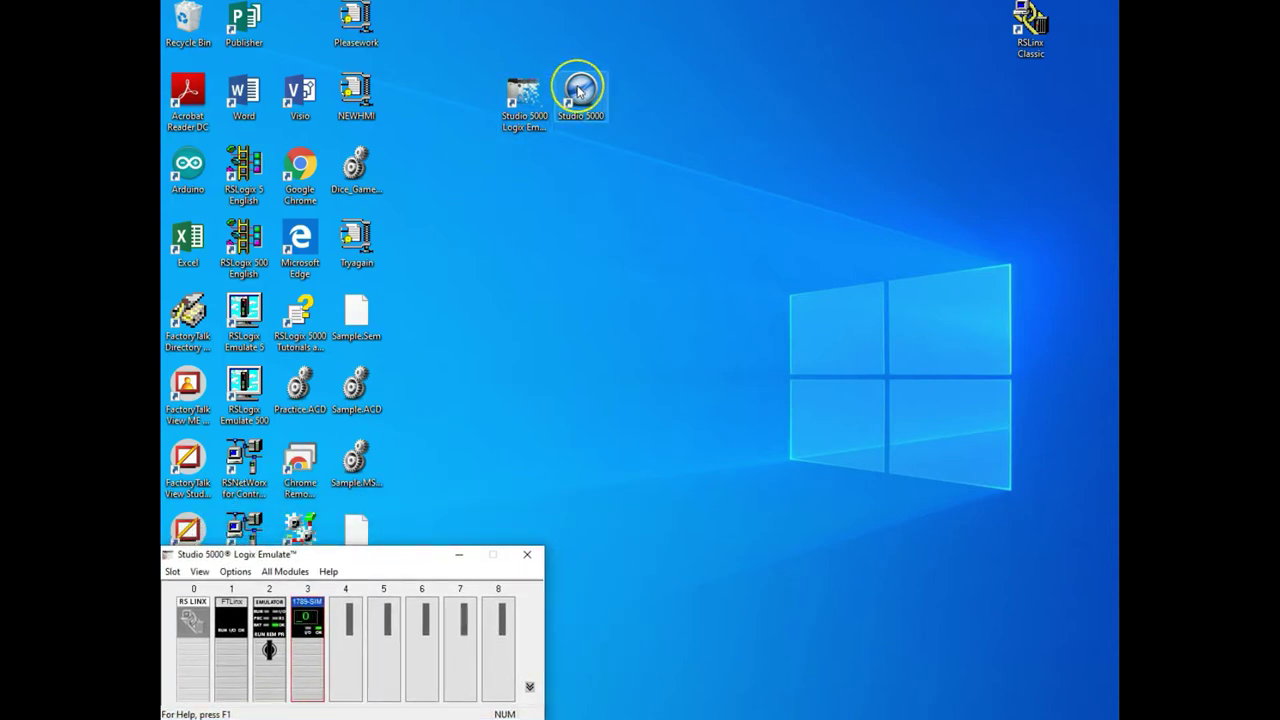
double_click(578, 90)
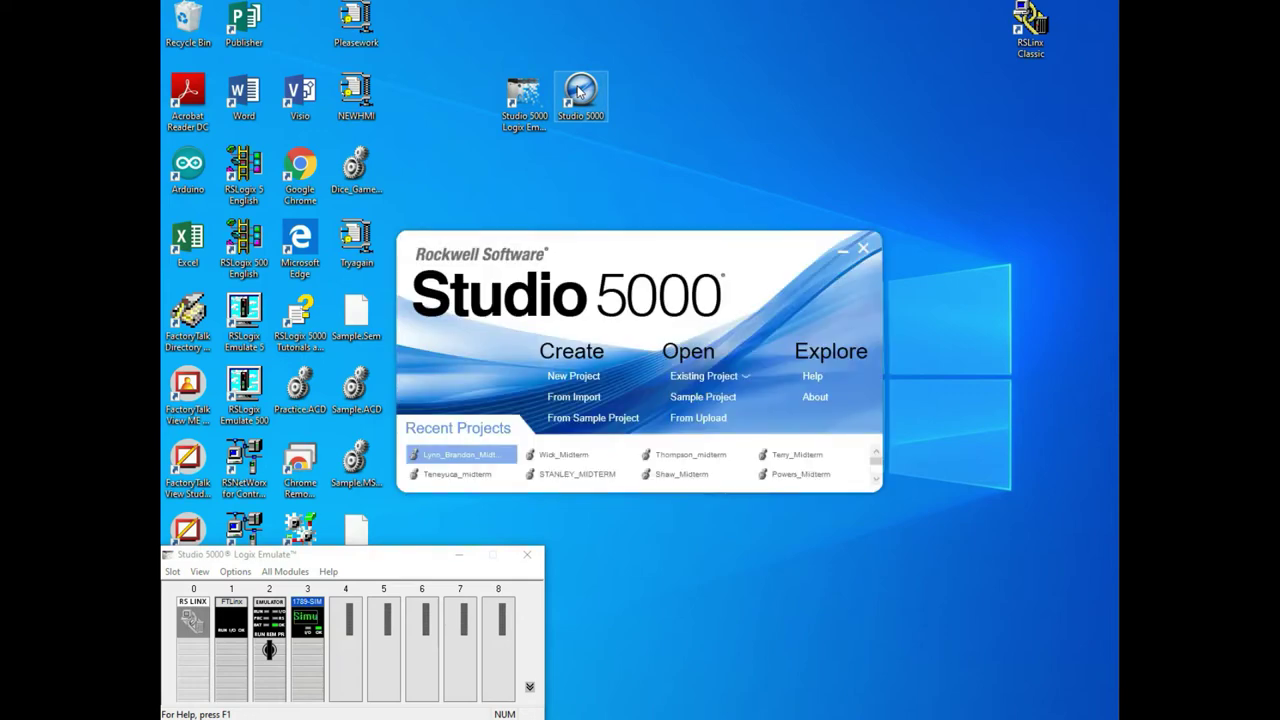
left_click(573, 375)
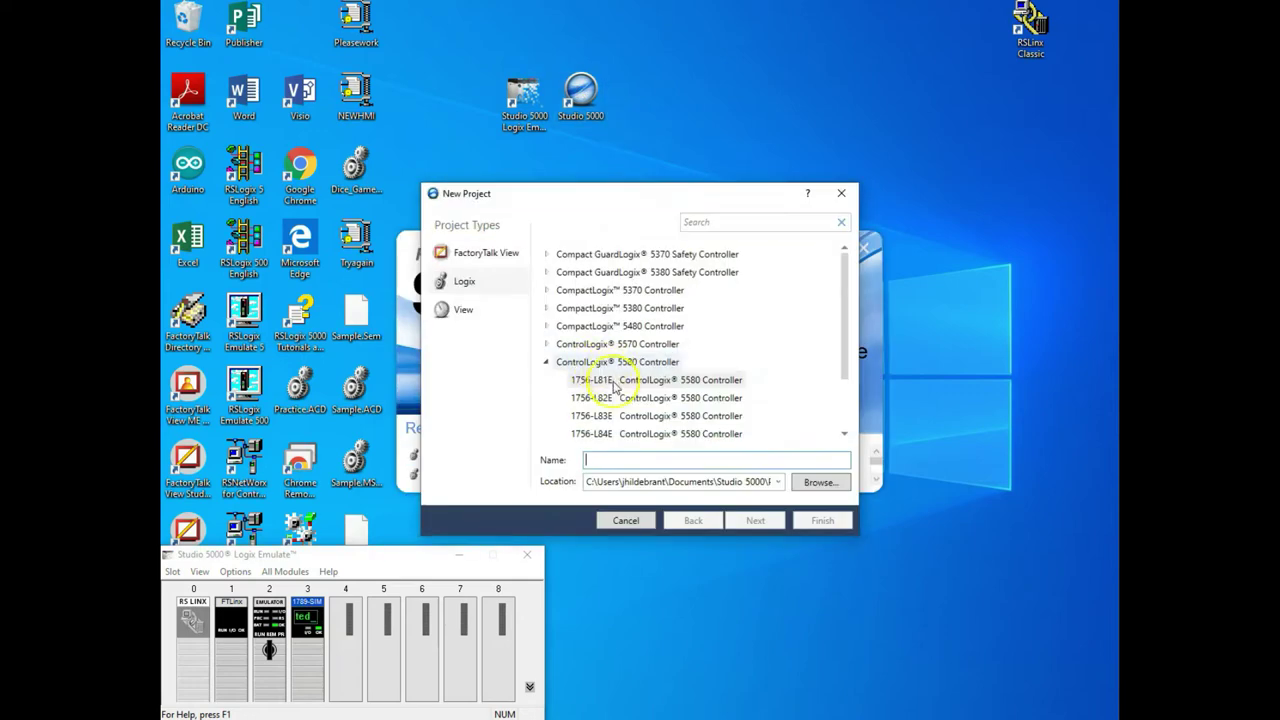
left_click(684, 458)
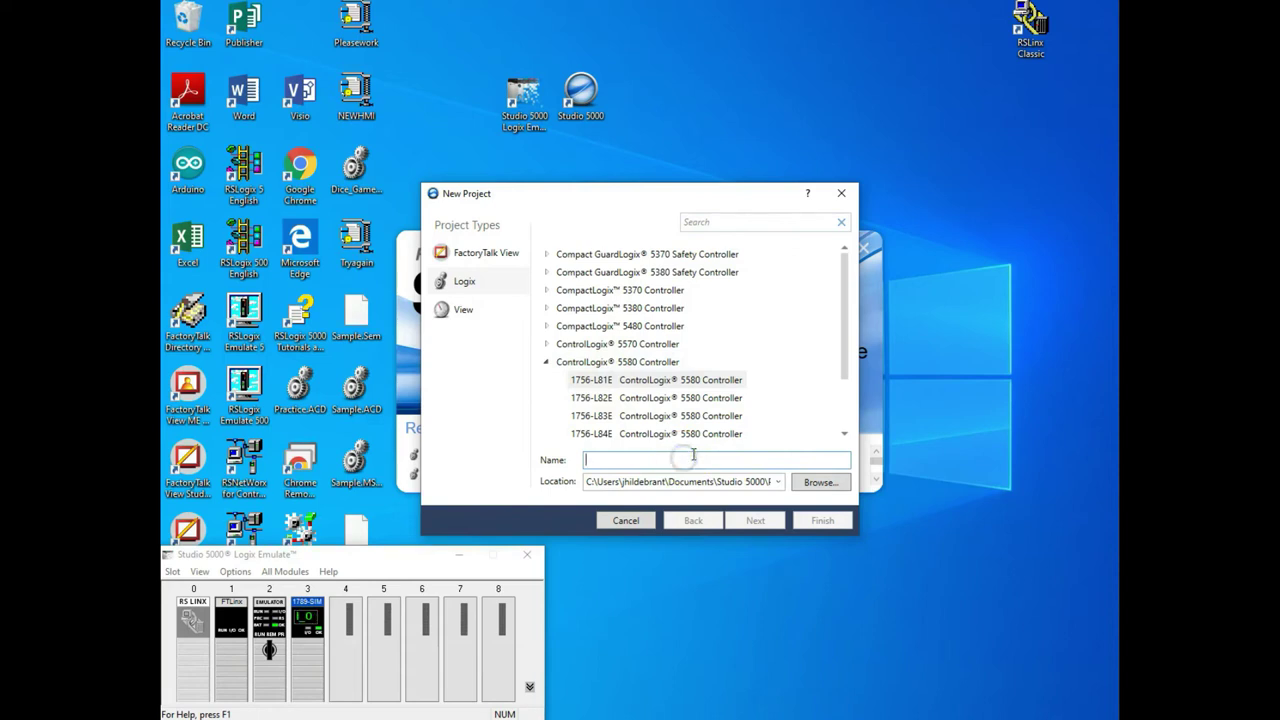
type("Simulation")
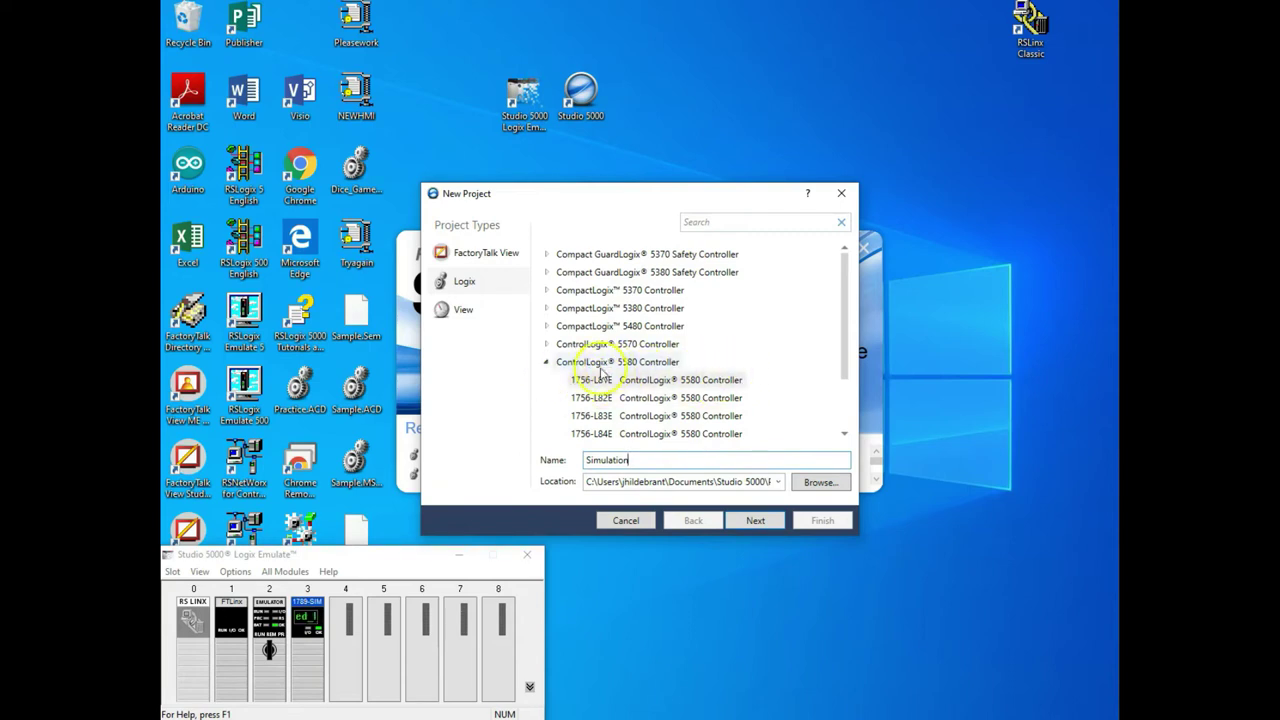
- Choose the Emulate 5570 Studio 5000 Logix Emulate Controller for the project and continue to its configuration
left_click(547, 363)
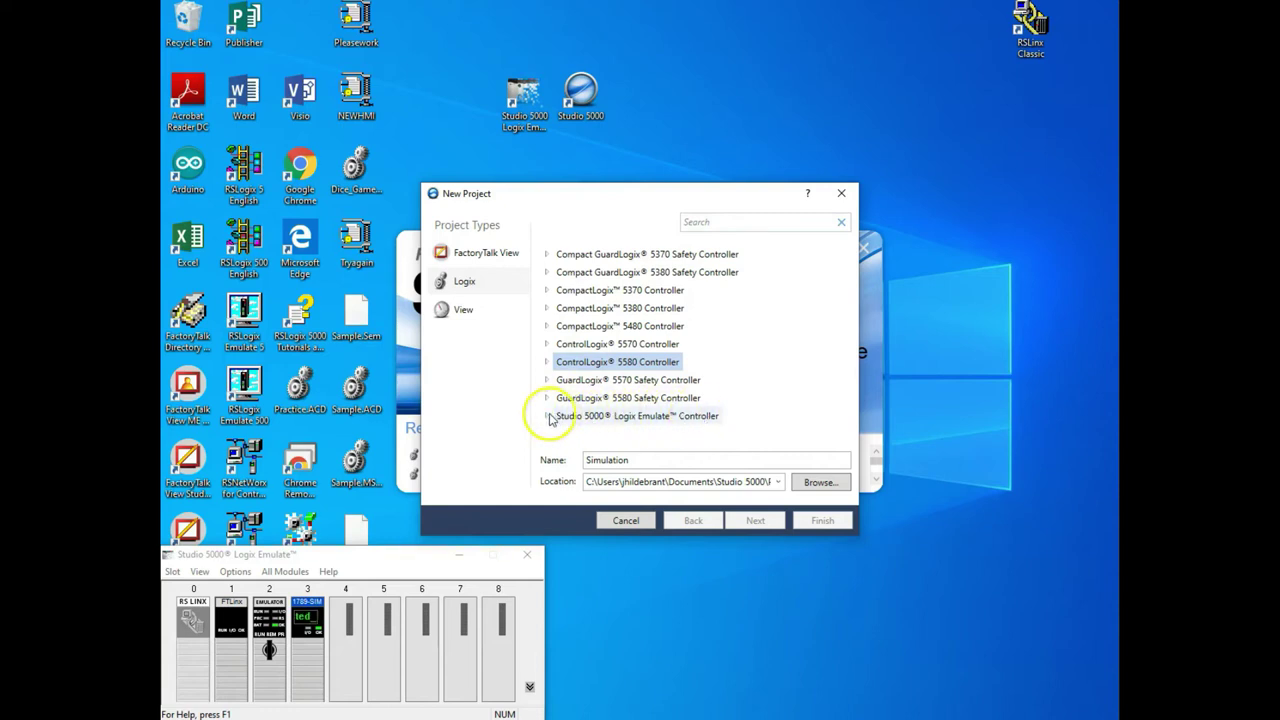
left_click(547, 416)
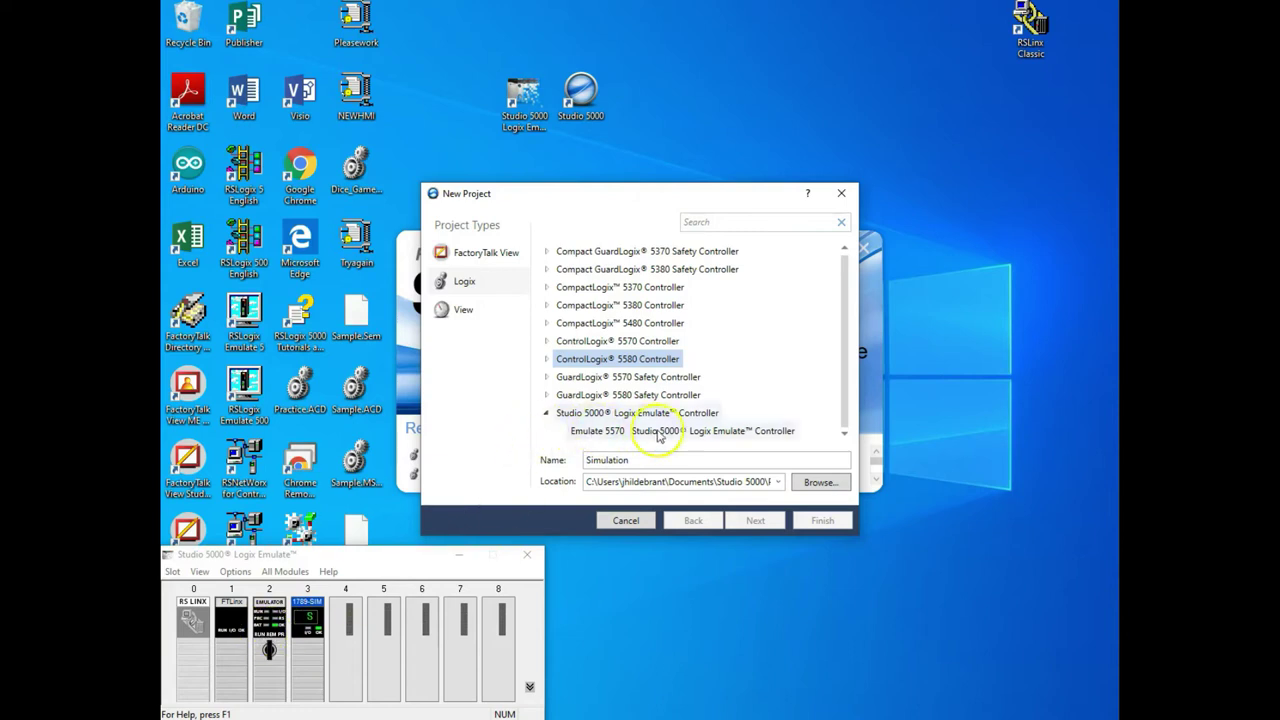
left_click(707, 434)
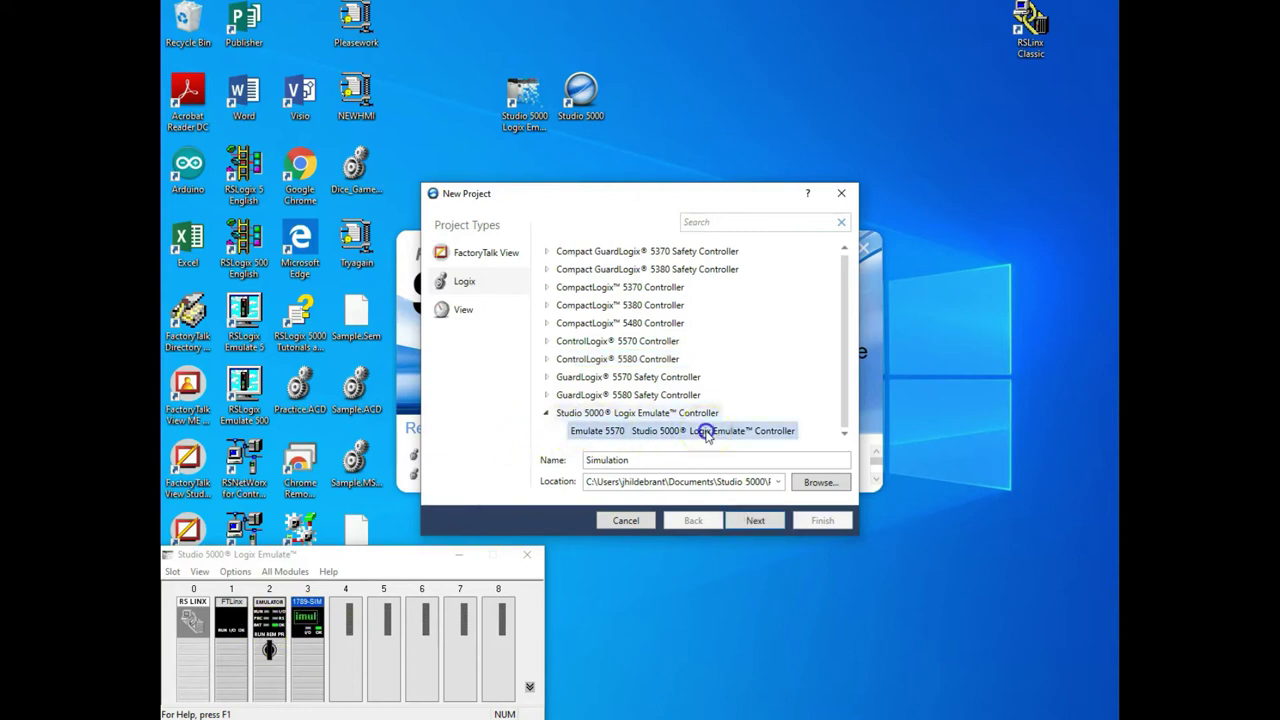
left_click(757, 520)
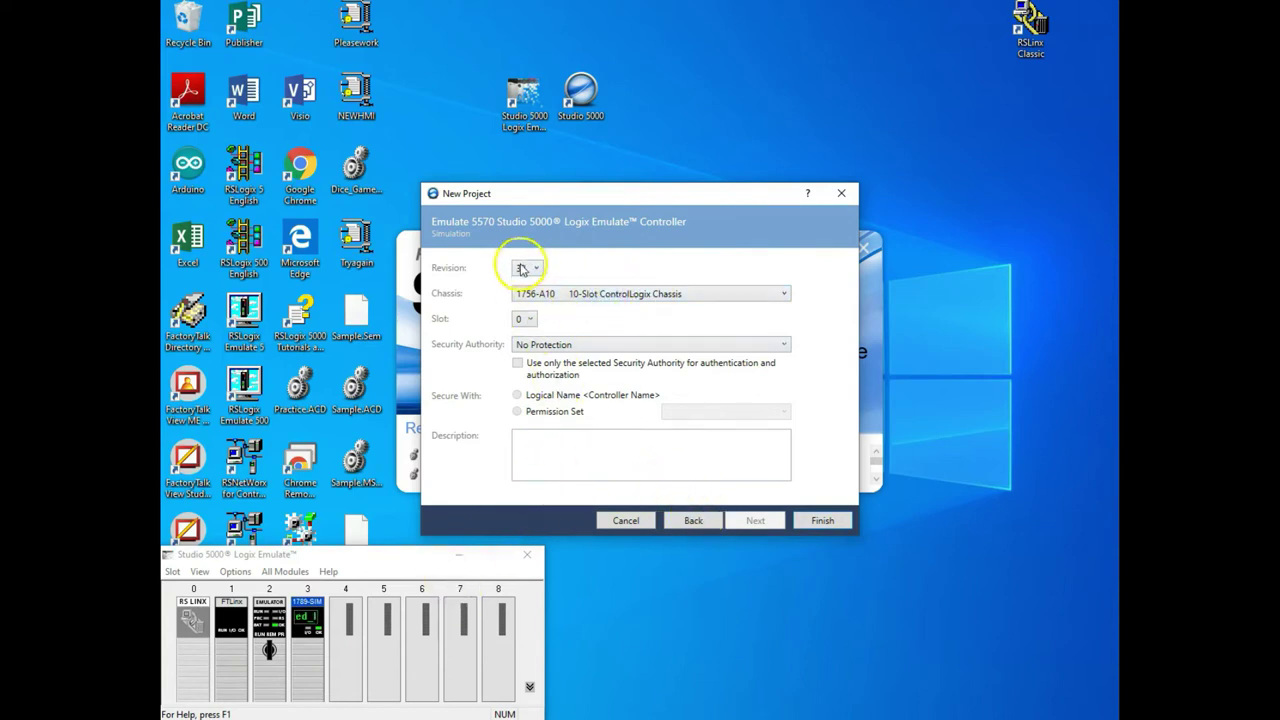
- Check the version in the properties of the emulated controller in chassis slot 2, leaving its settings as they are
right_click(267, 622)
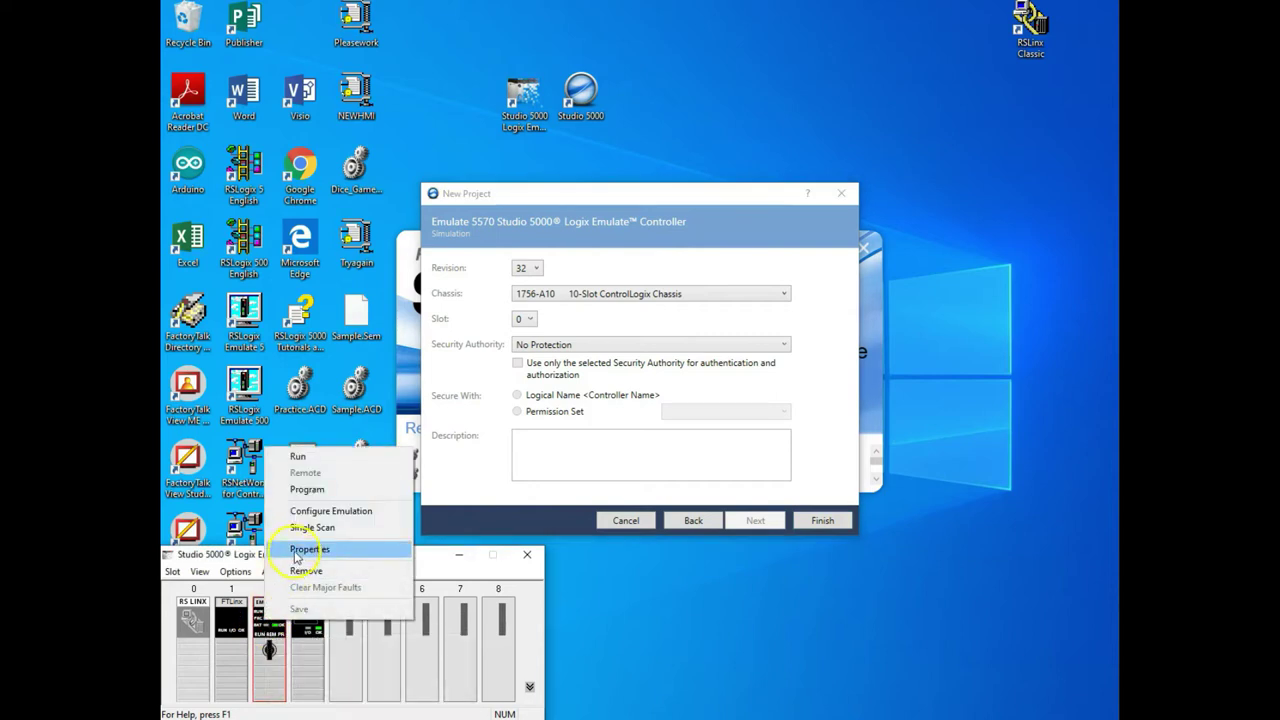
left_click(315, 549)
left_click_drag(318, 550, 316, 440)
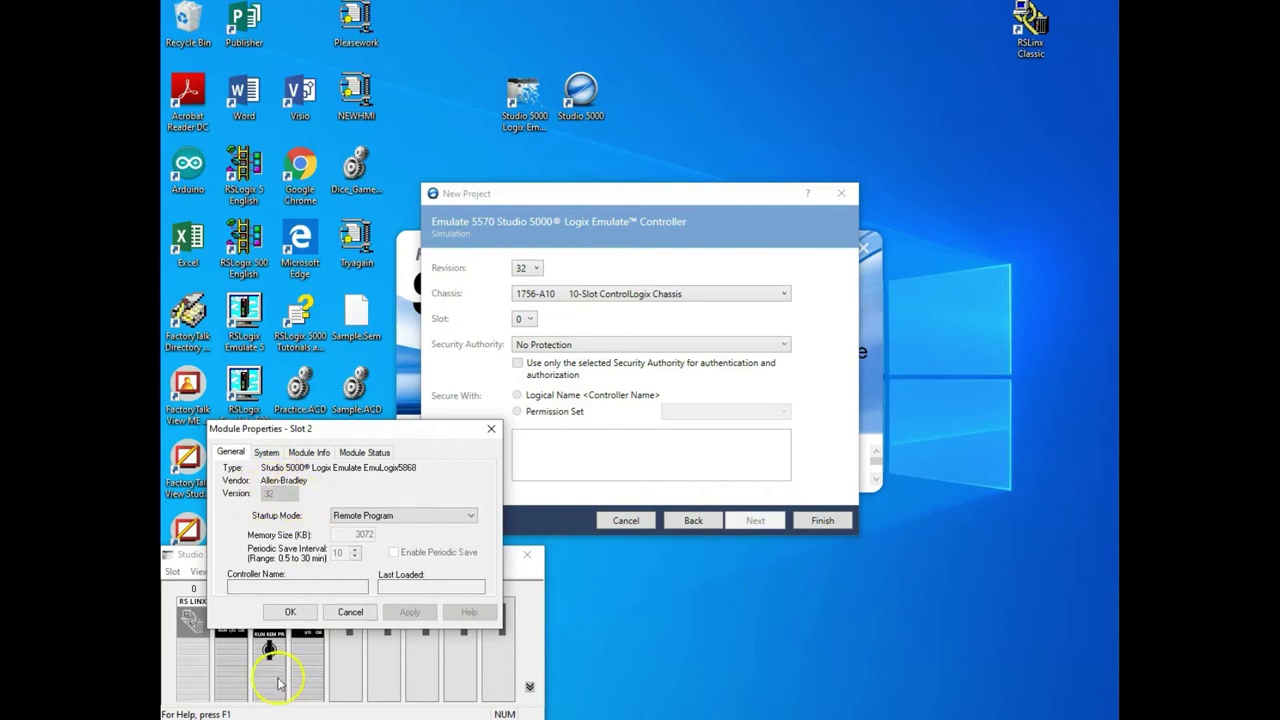
left_click(350, 611)
right_click(264, 658)
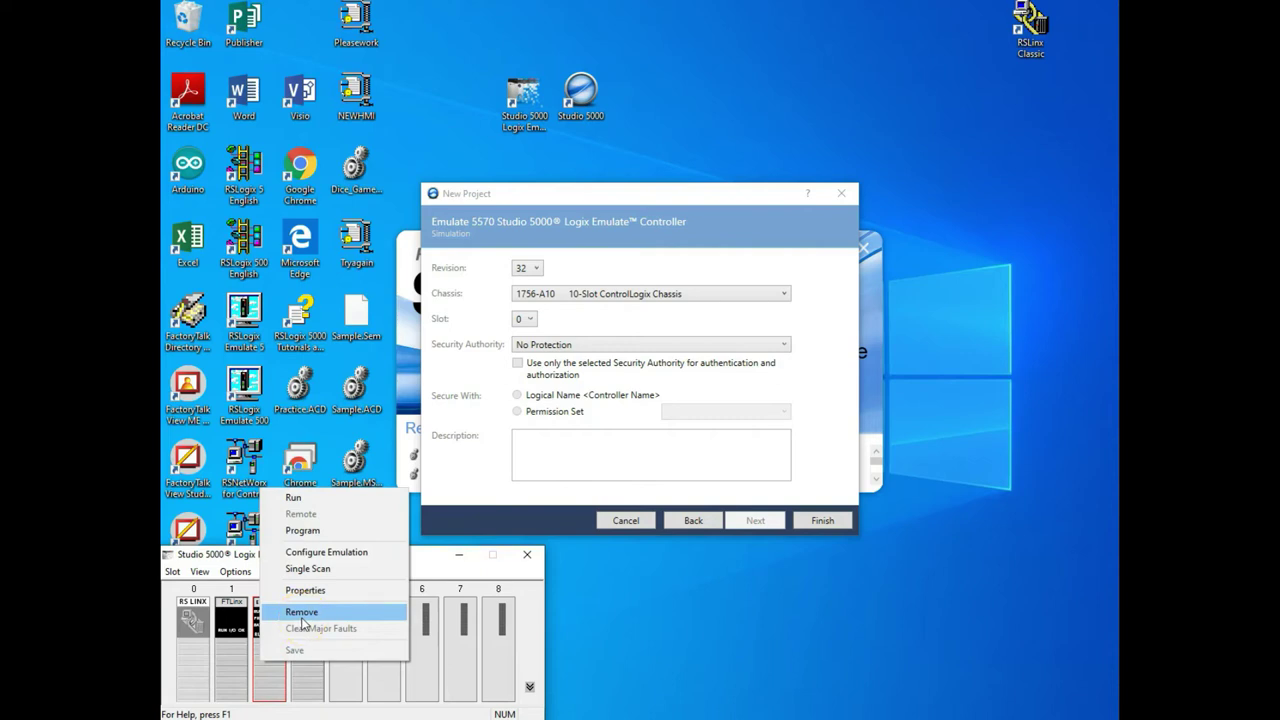
left_click(590, 600)
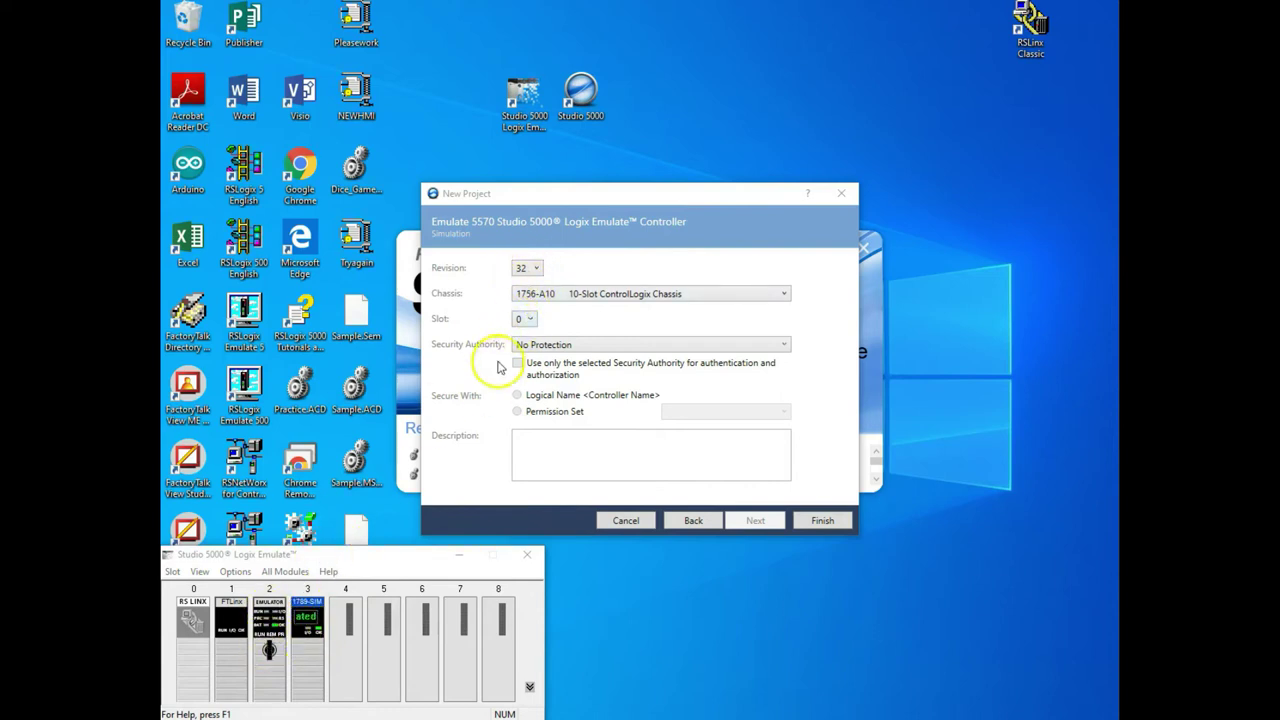
- Set the project controller's slot to 2 and create the project
left_click(523, 319)
left_click(528, 366)
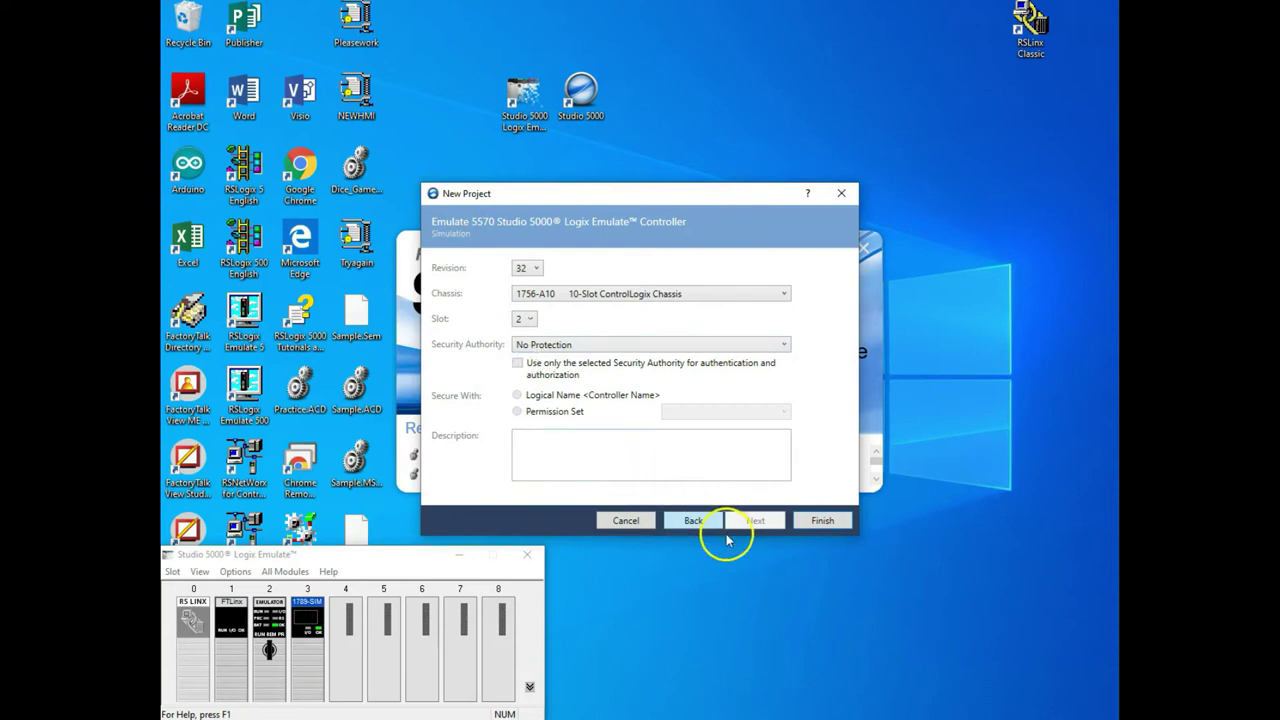
left_click(824, 521)
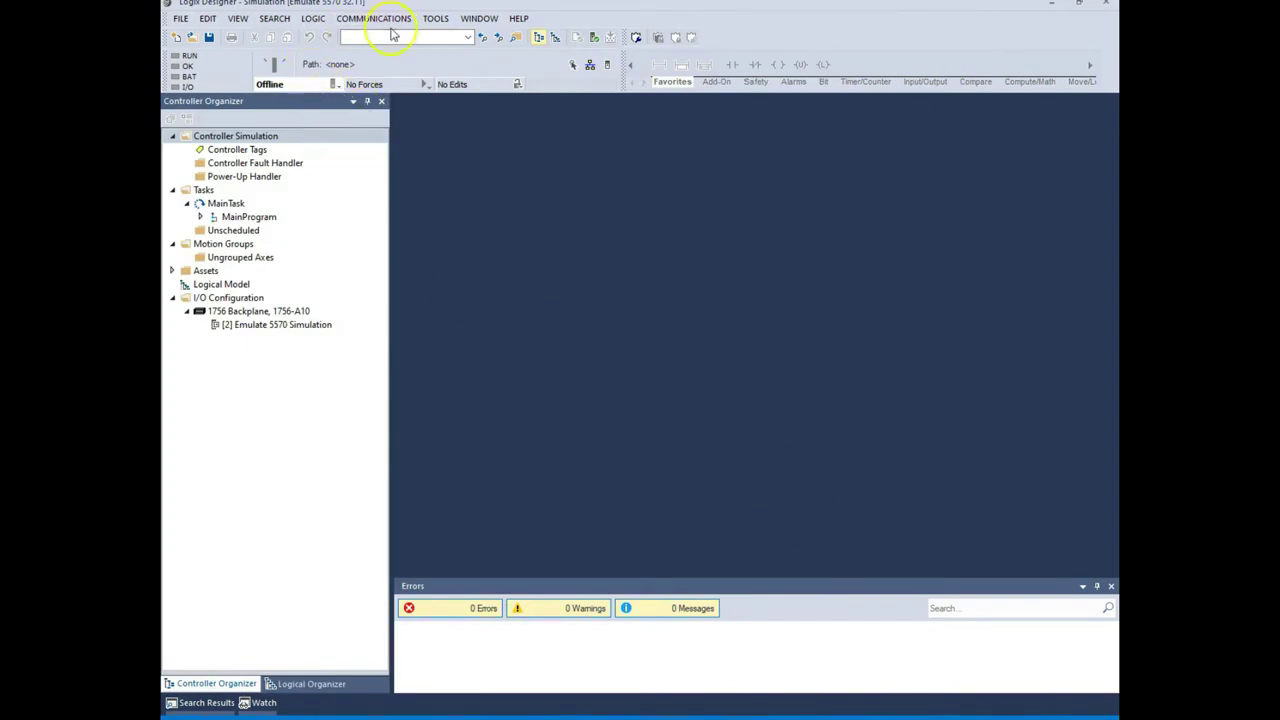
- Restore the project window from full screen, then move and resize it to fill the area above the emulator chassis window
left_click(250, 326)
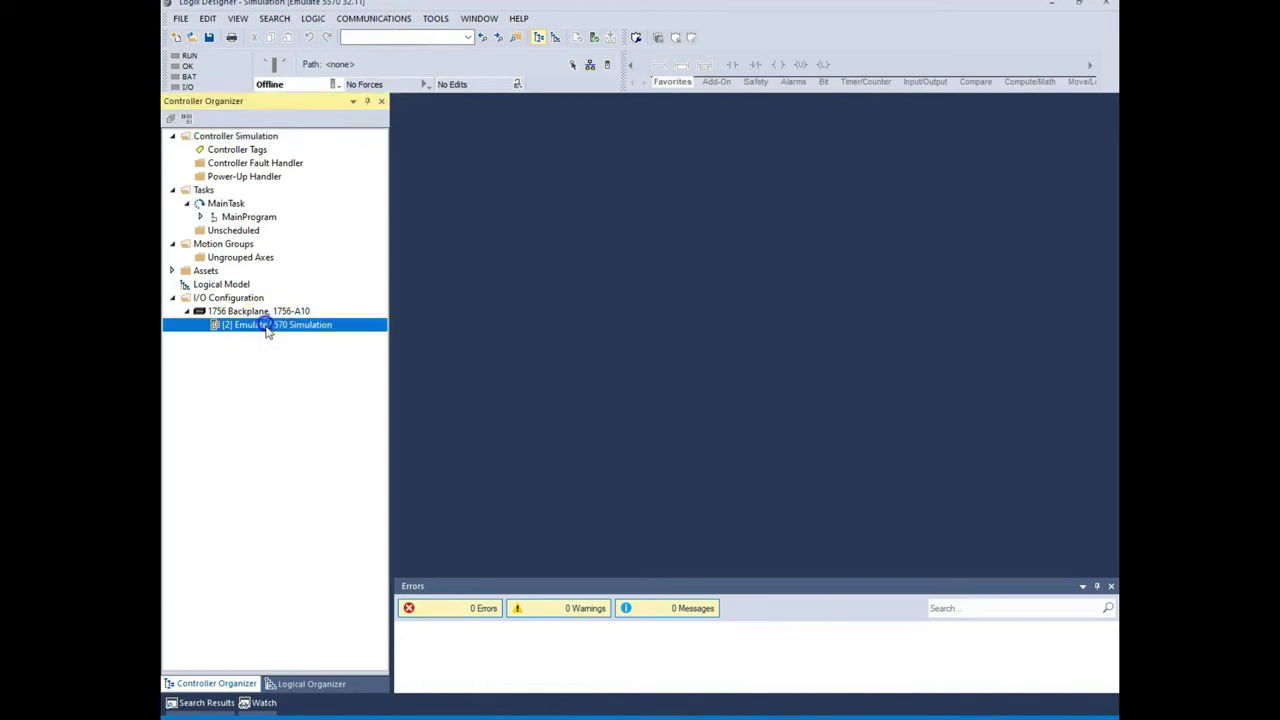
left_click(250, 312)
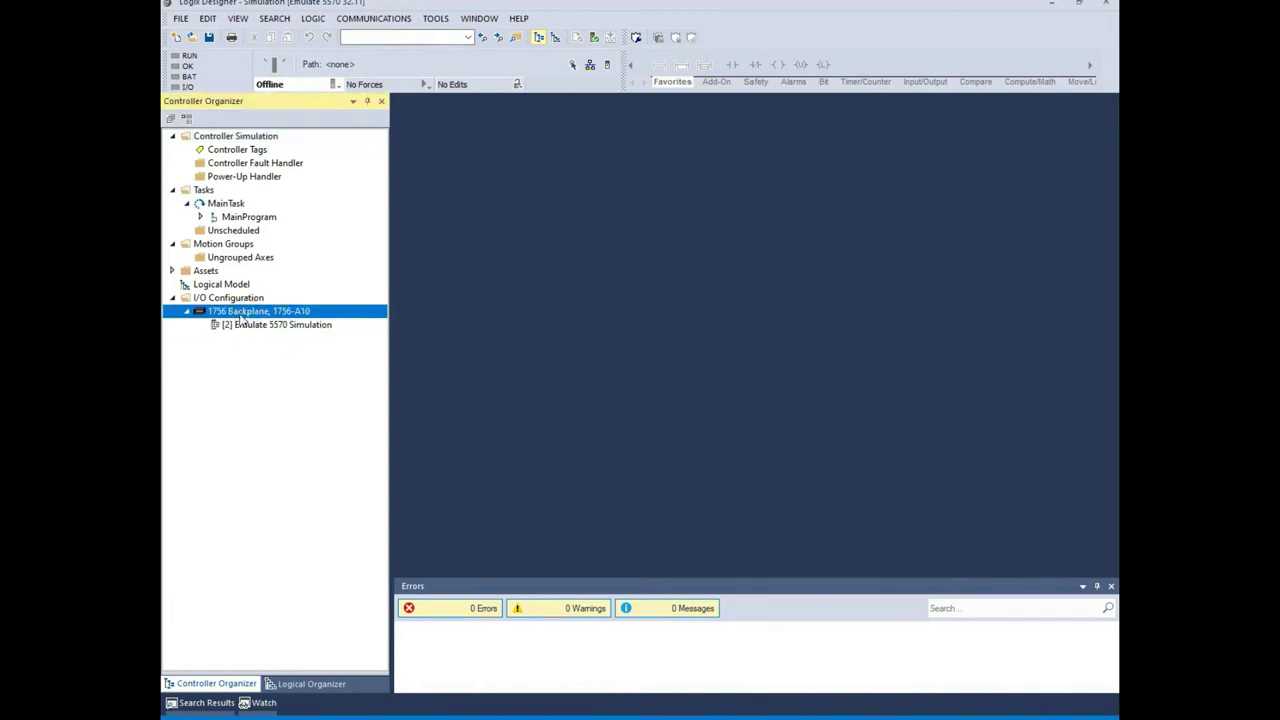
left_click(260, 326)
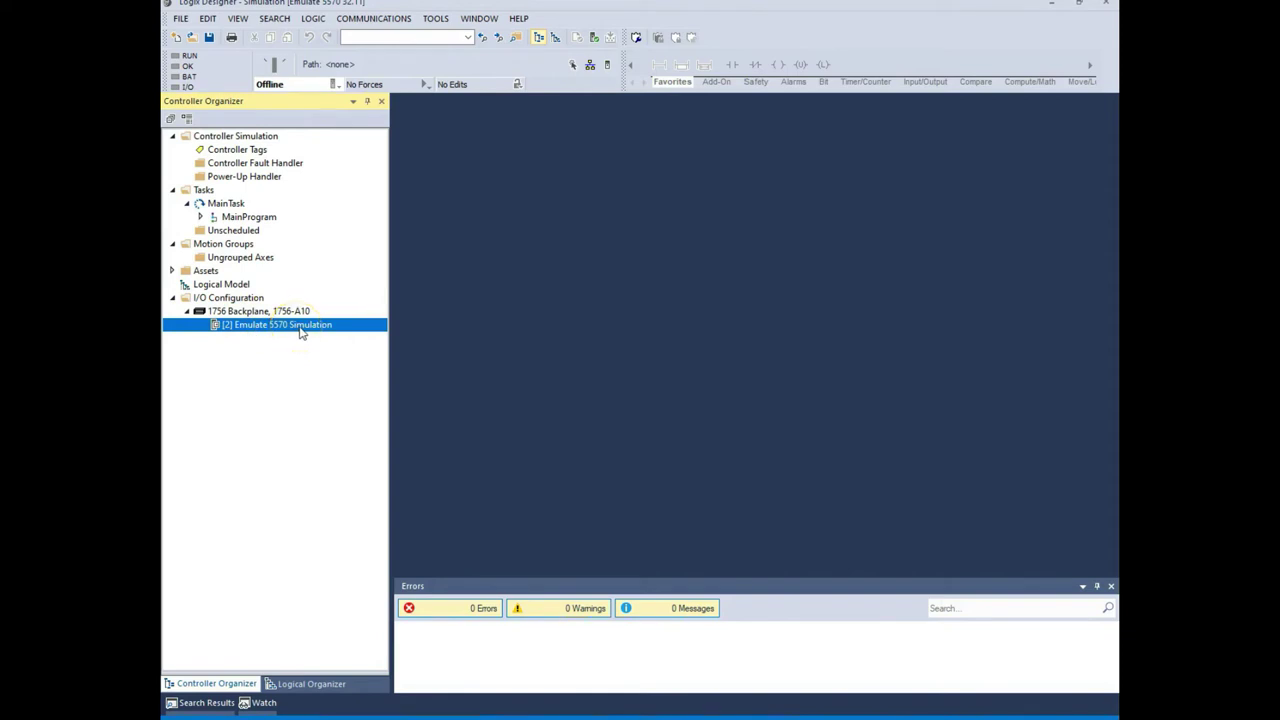
left_click(1078, 4)
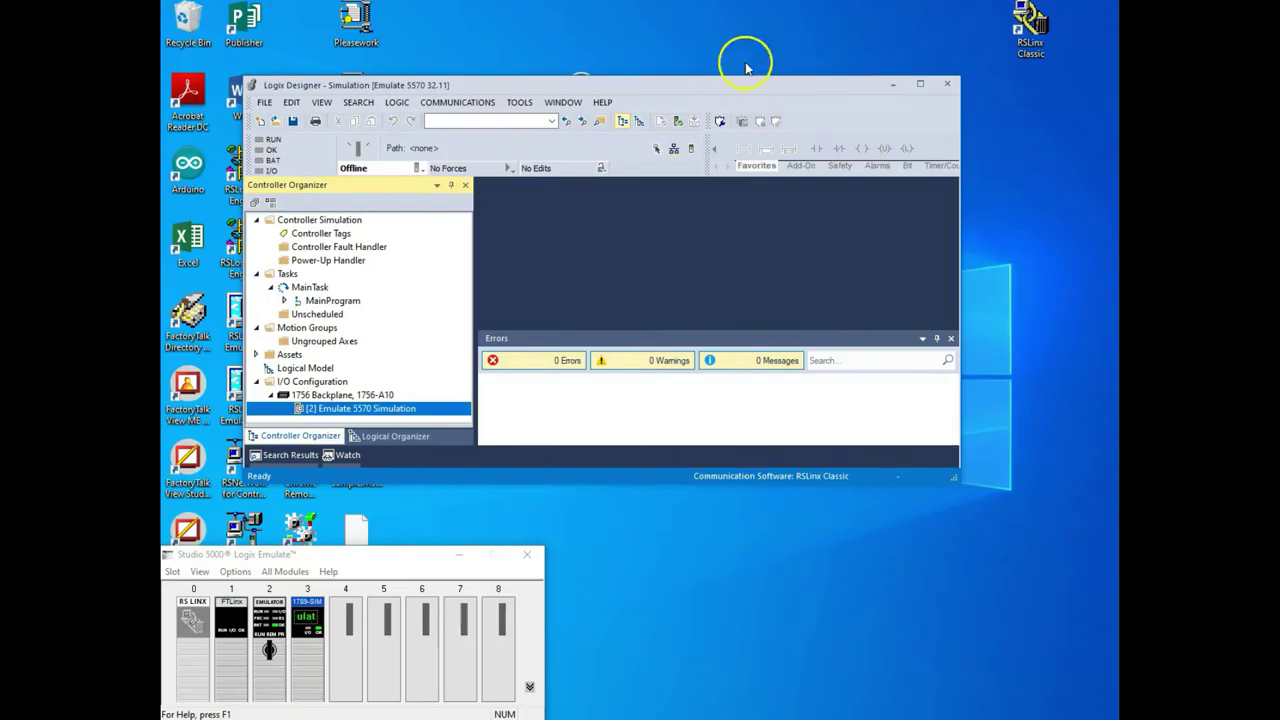
left_click_drag(724, 88, 641, 6)
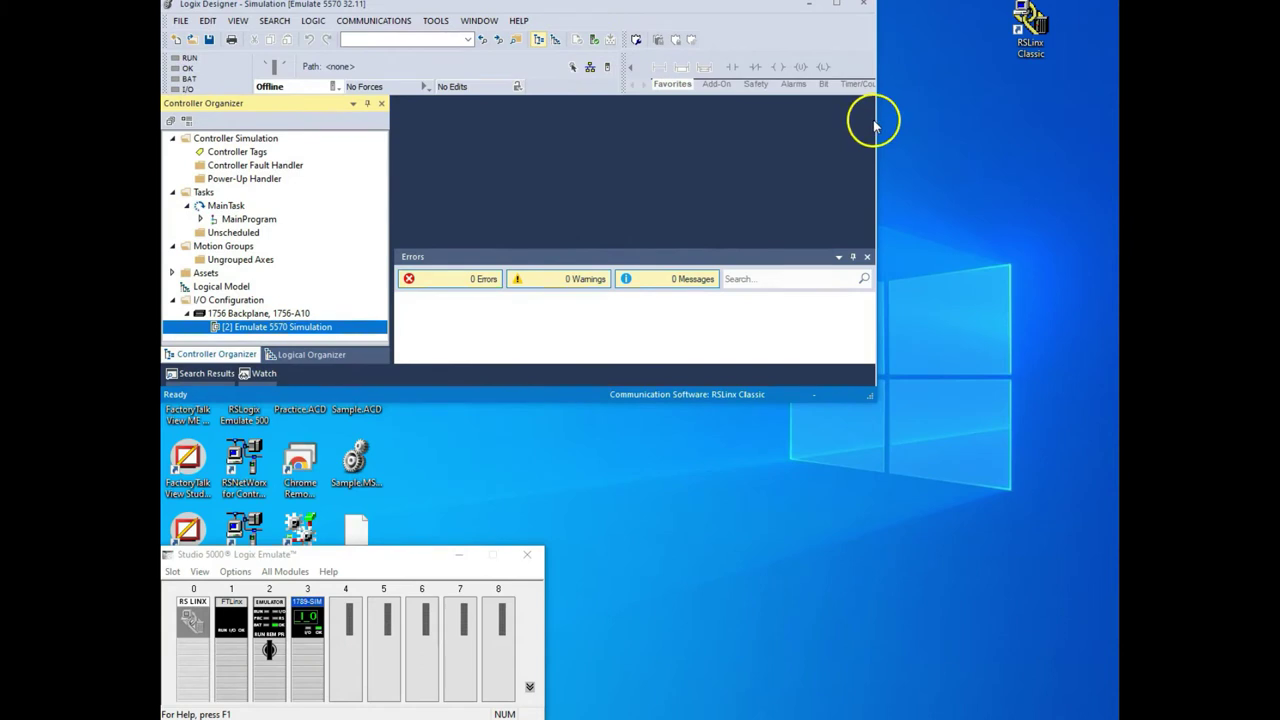
left_click_drag(876, 119, 1118, 122)
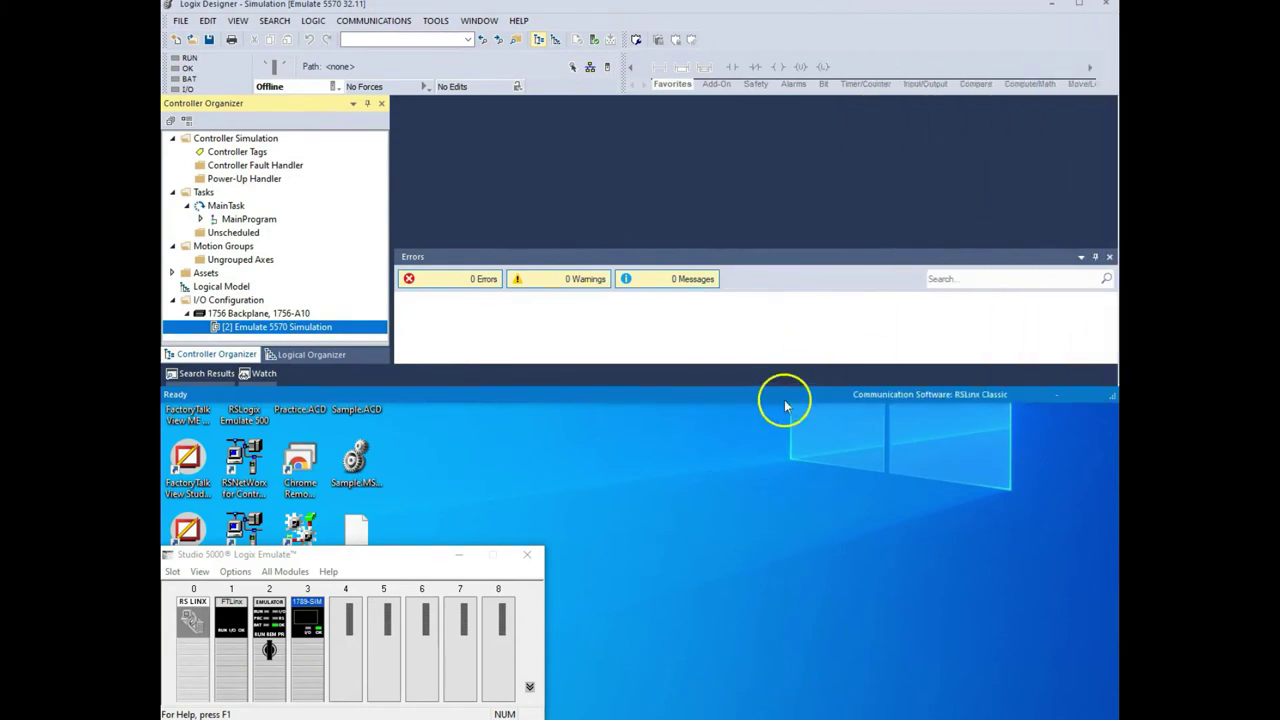
left_click_drag(761, 407, 760, 543)
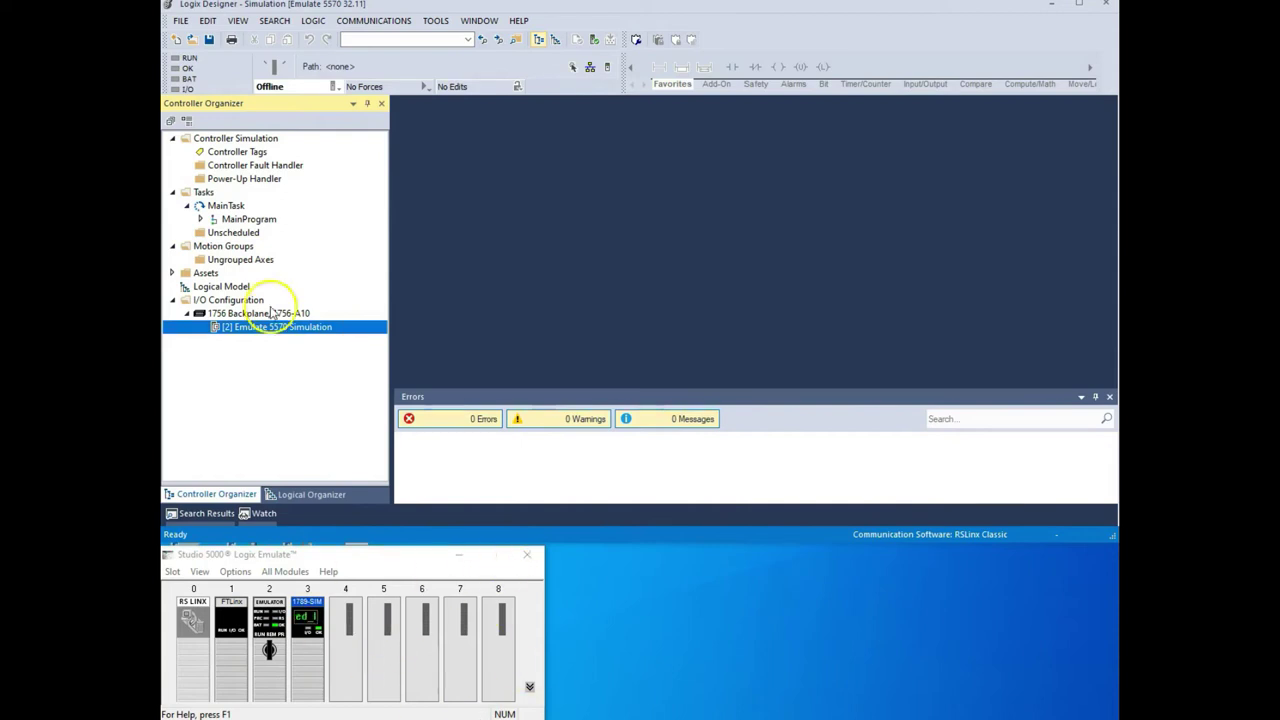
- Inspect the simulator module and its status details in slot 3 of the emulator chassis
left_click(308, 662)
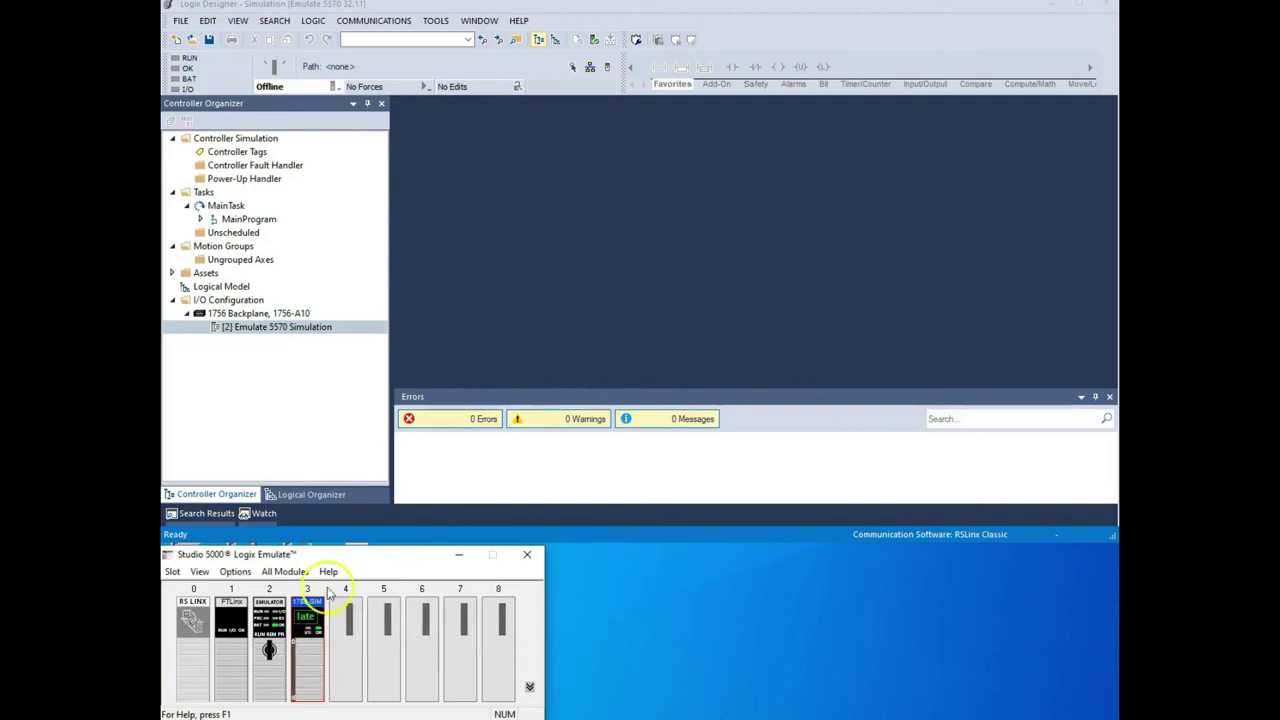
mouse_move(319, 690)
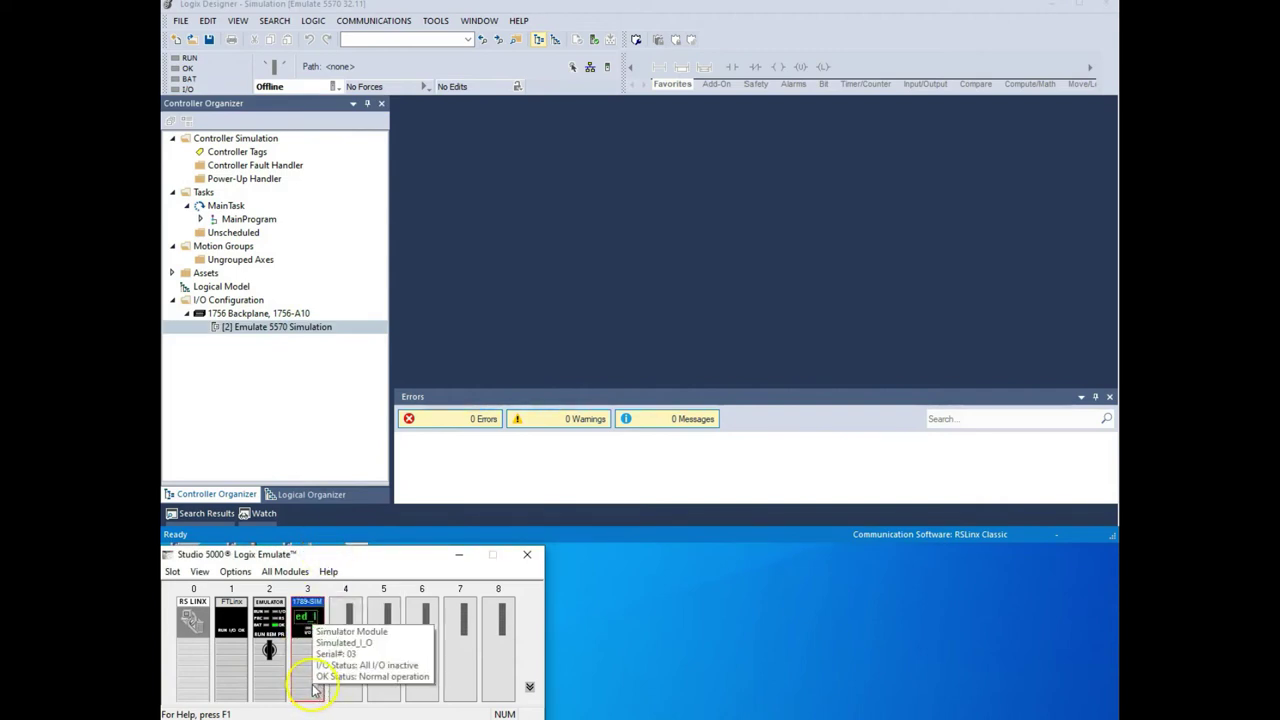
mouse_move(300, 620)
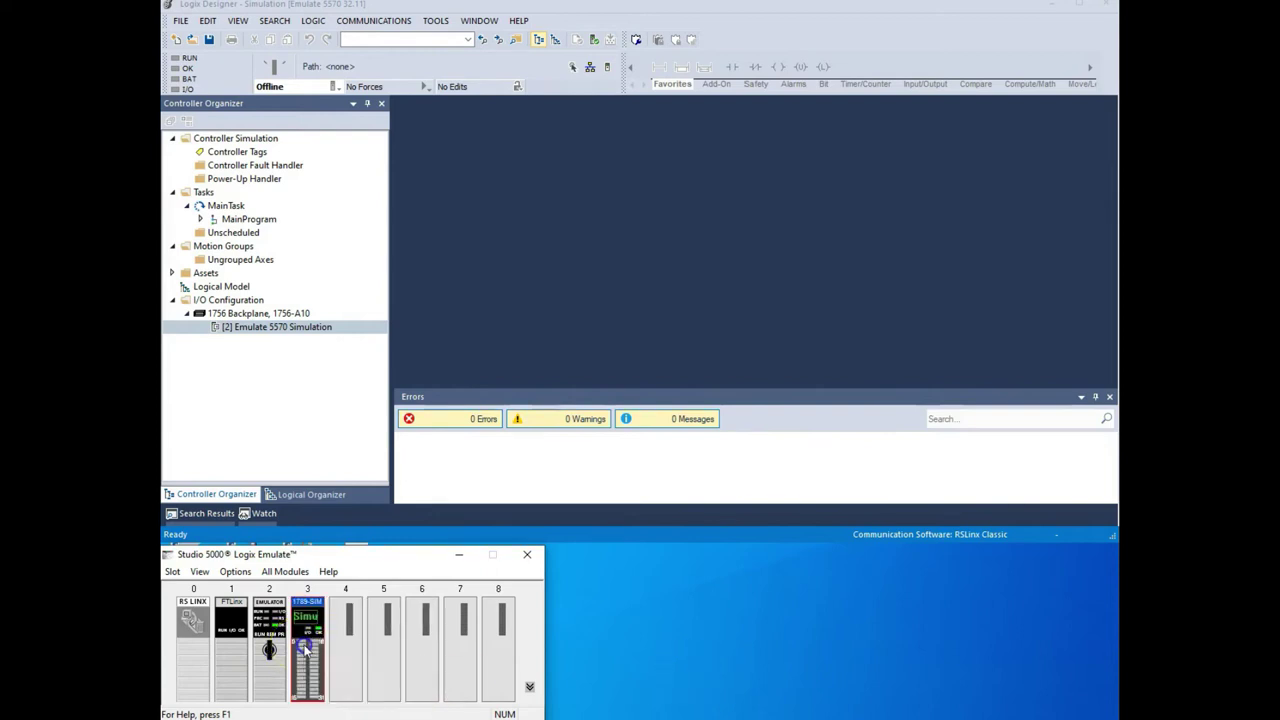
- Start adding a new module to the 1756 backplane and filter the module catalog to the Other category only
right_click(250, 314)
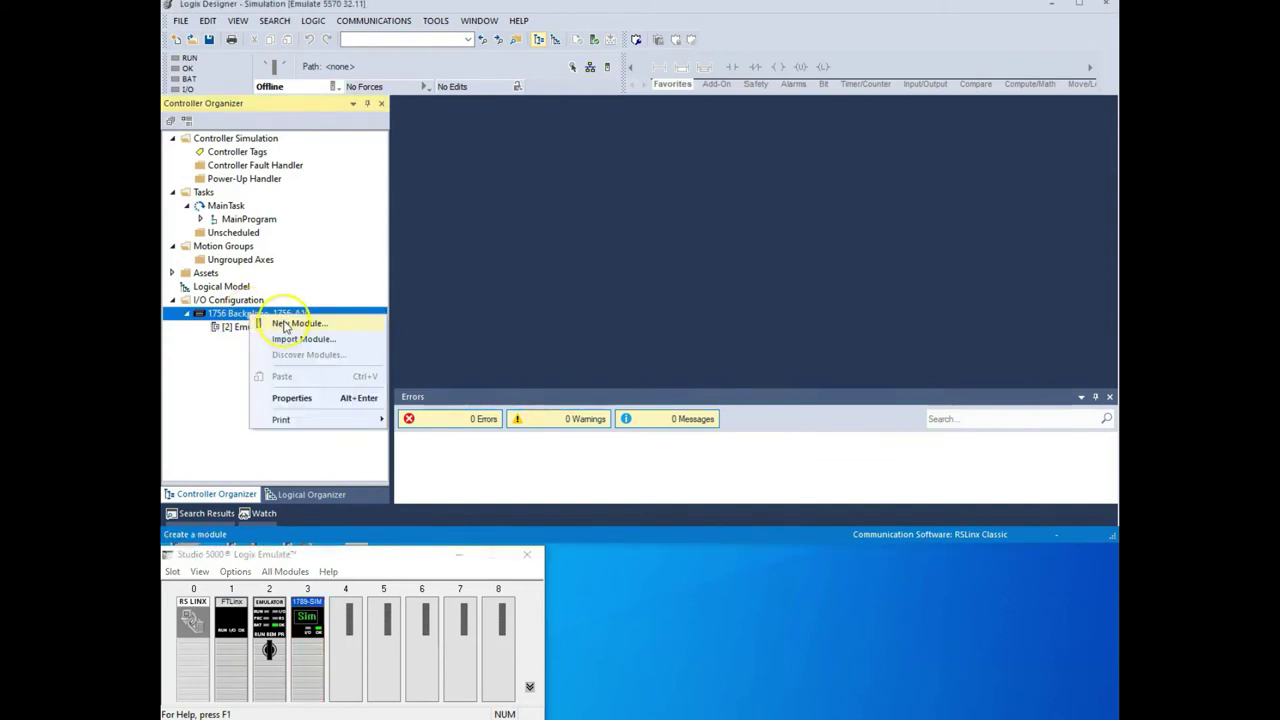
left_click(285, 325)
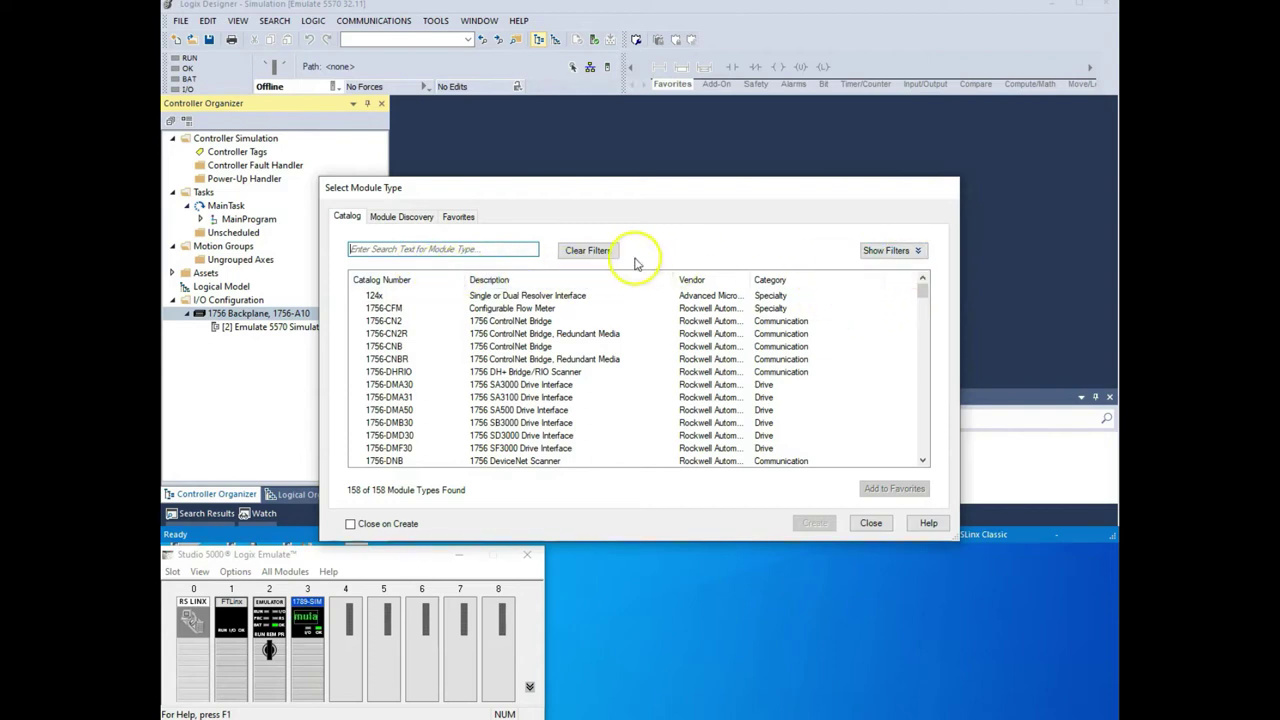
left_click(918, 251)
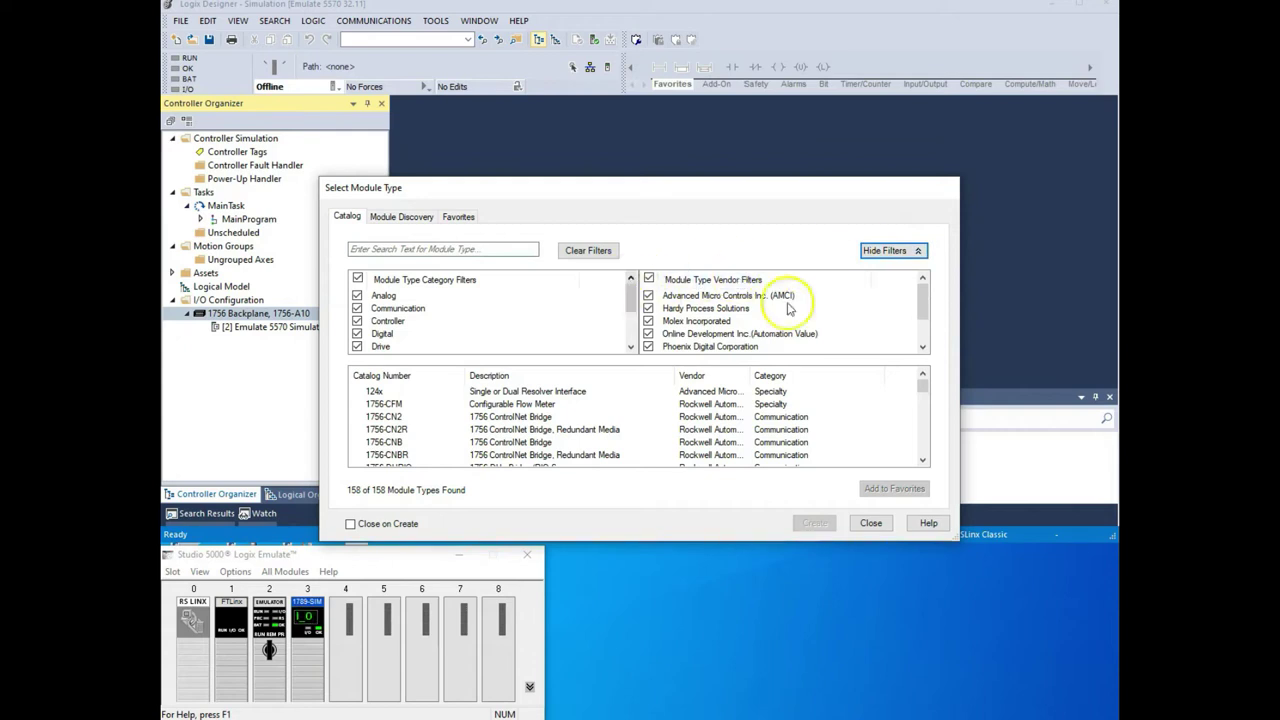
left_click(358, 279)
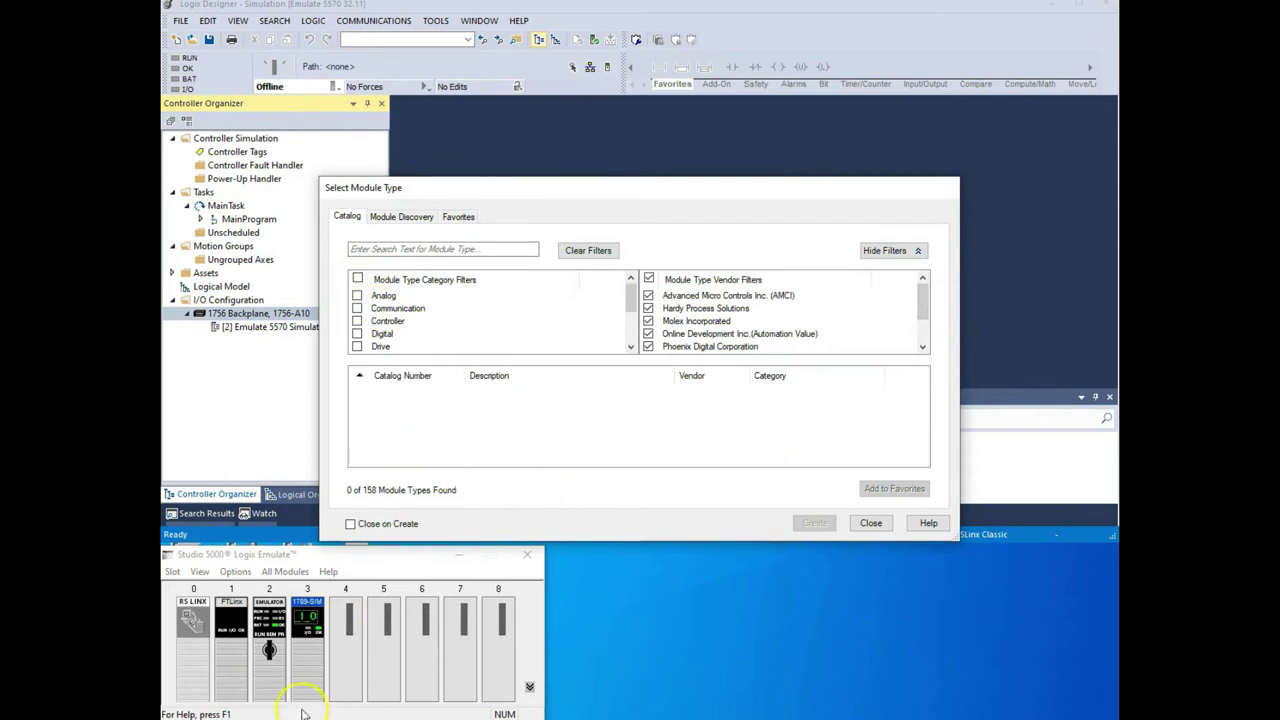
left_click_drag(631, 298, 632, 320)
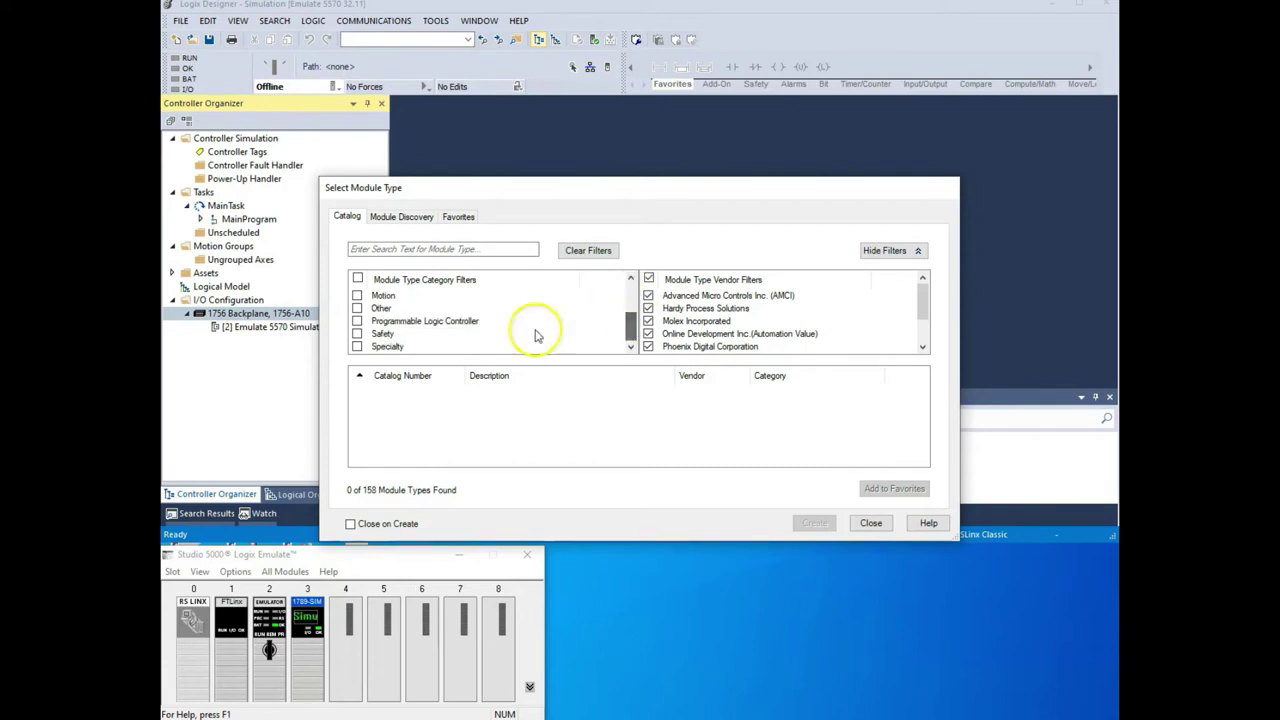
left_click(357, 309)
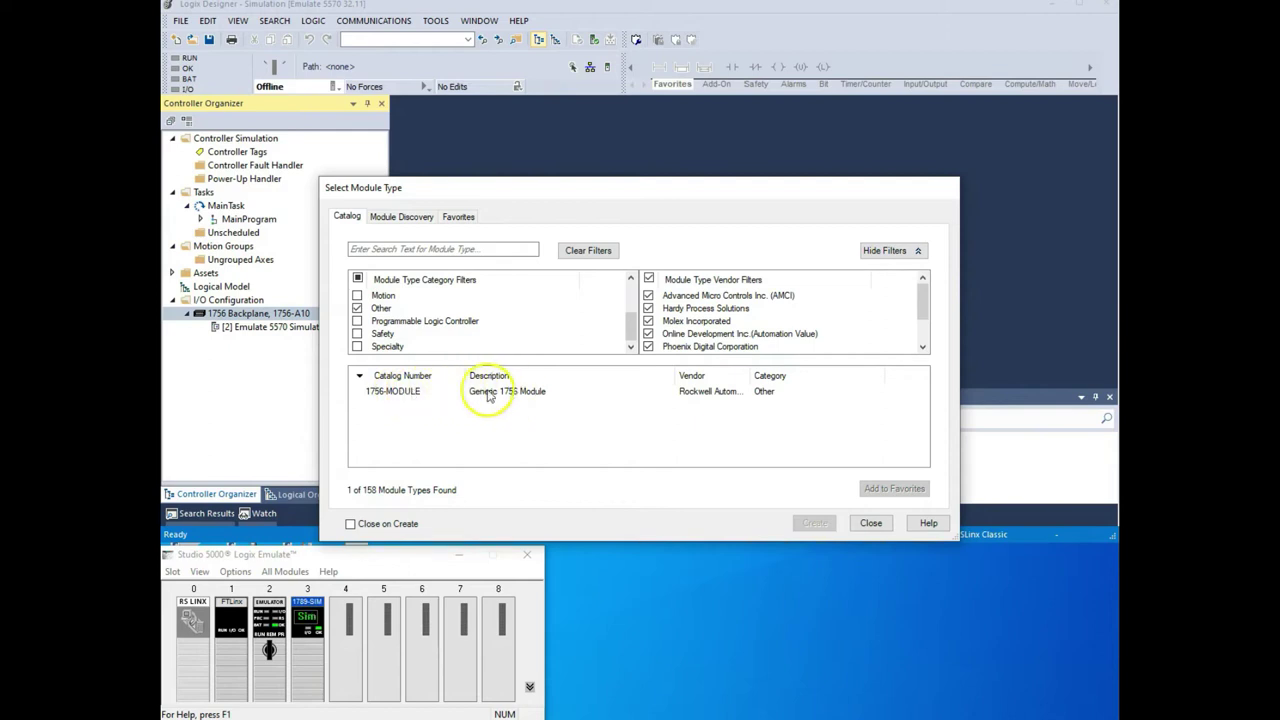
- Create a 1756-MODULE generic module, name it Simulate_IO and set its slot to 3
left_click(408, 391)
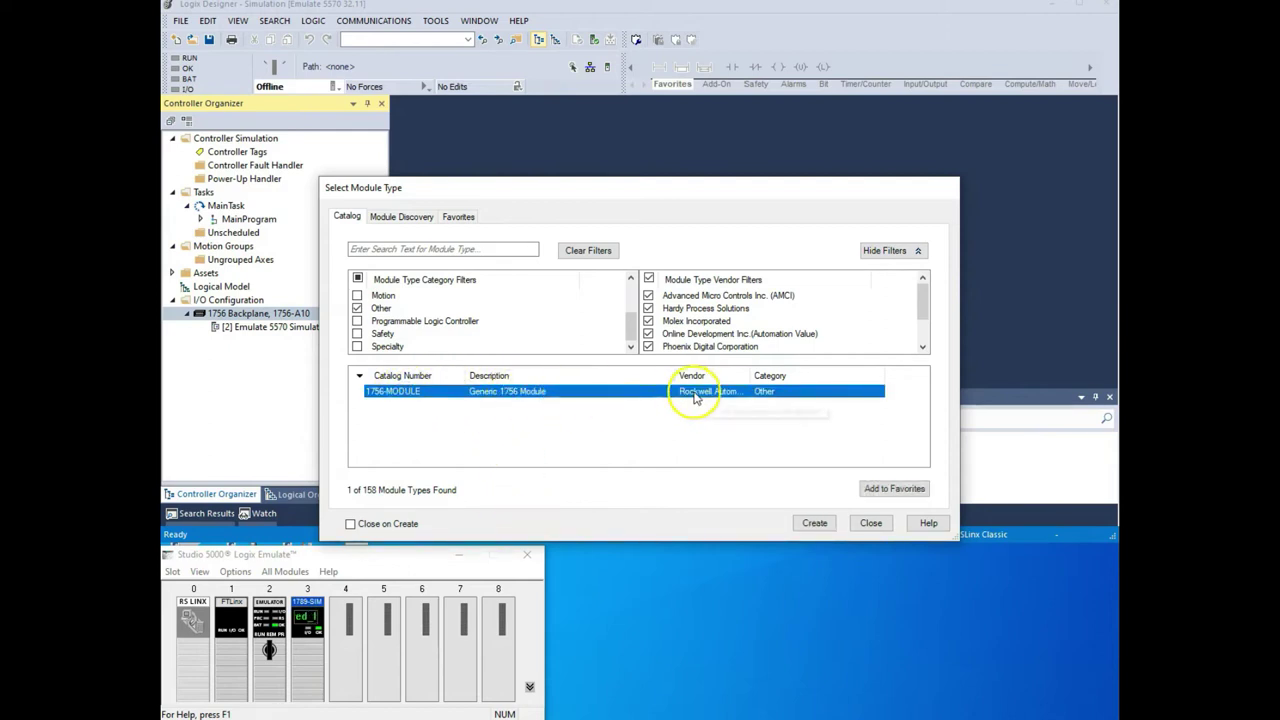
left_click(815, 524)
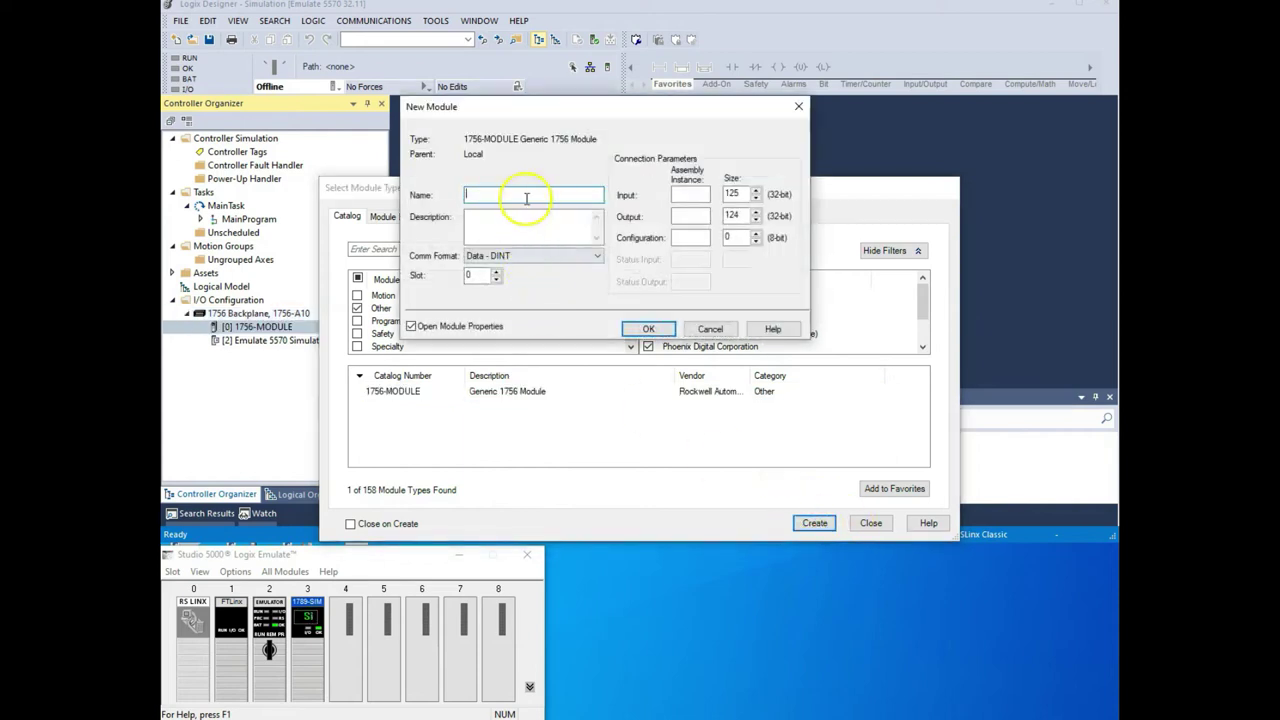
type("Simulate_IO")
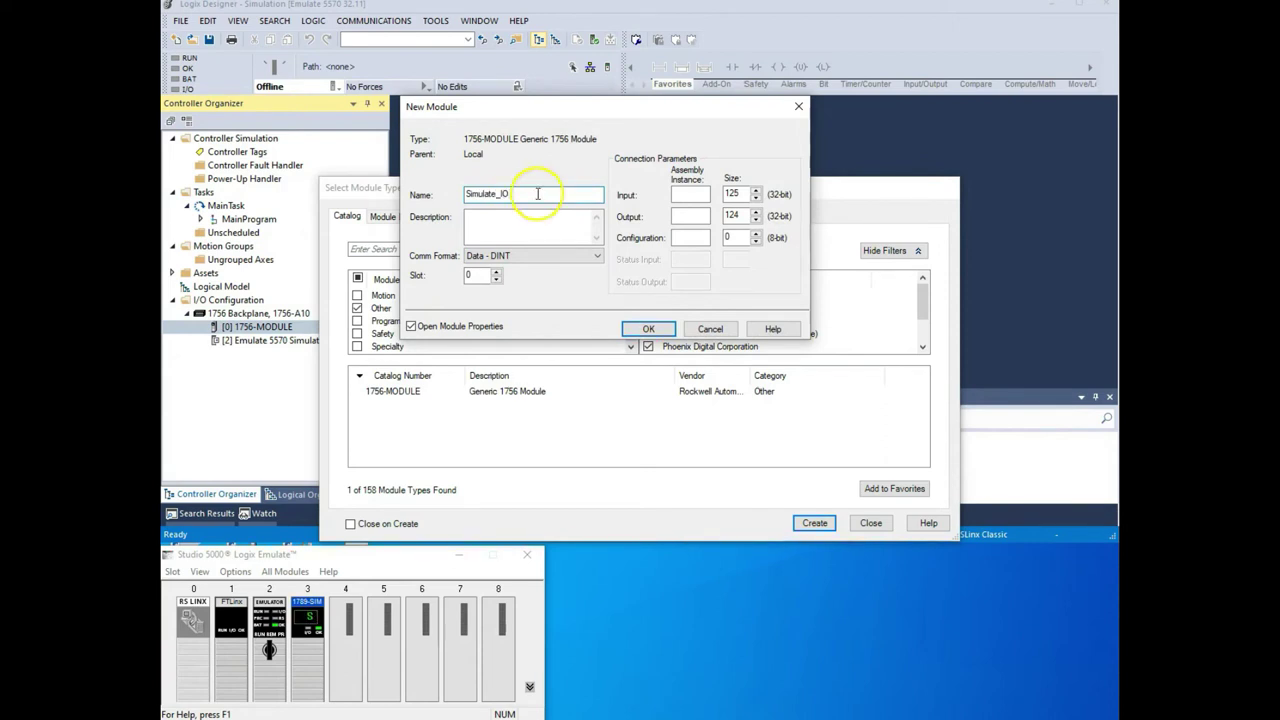
left_click(496, 272)
left_click(496, 272)
left_click(496, 272)
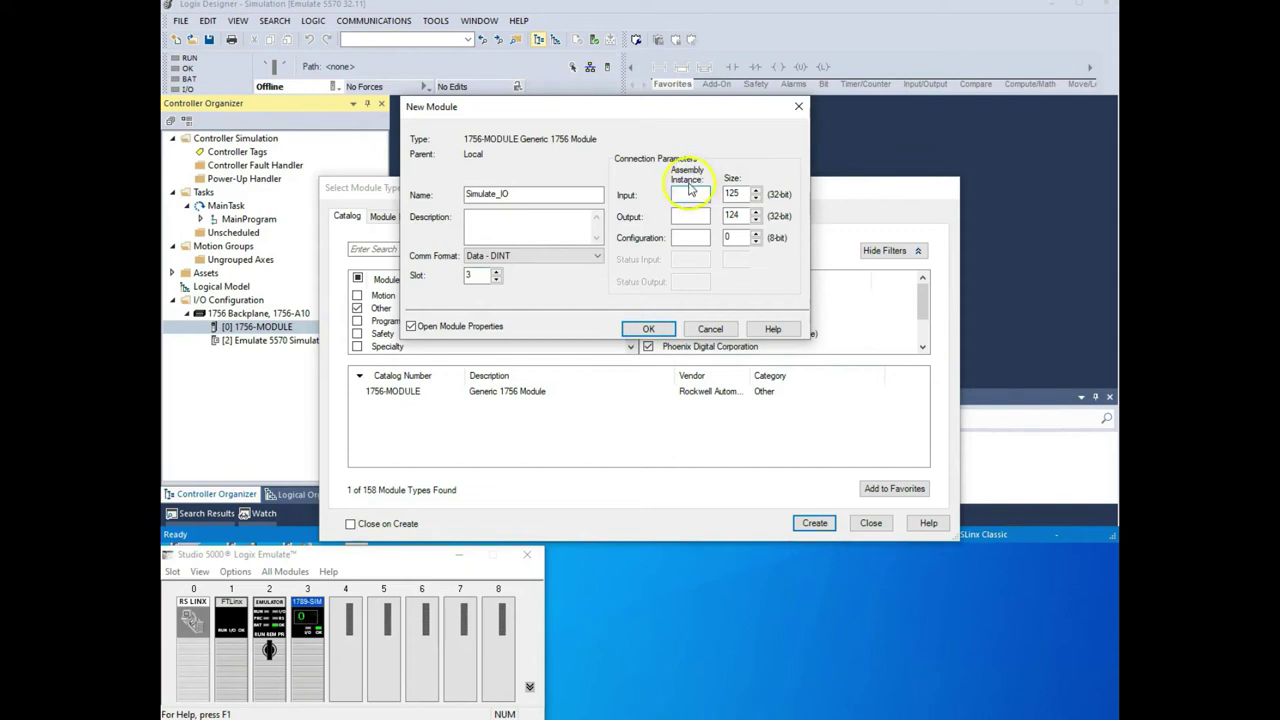
- Set the module's input assembly instance to 1 with size 2, fill in the output parameters with size 1, and accept the module
left_click(682, 190)
type("1")
key("Tab")
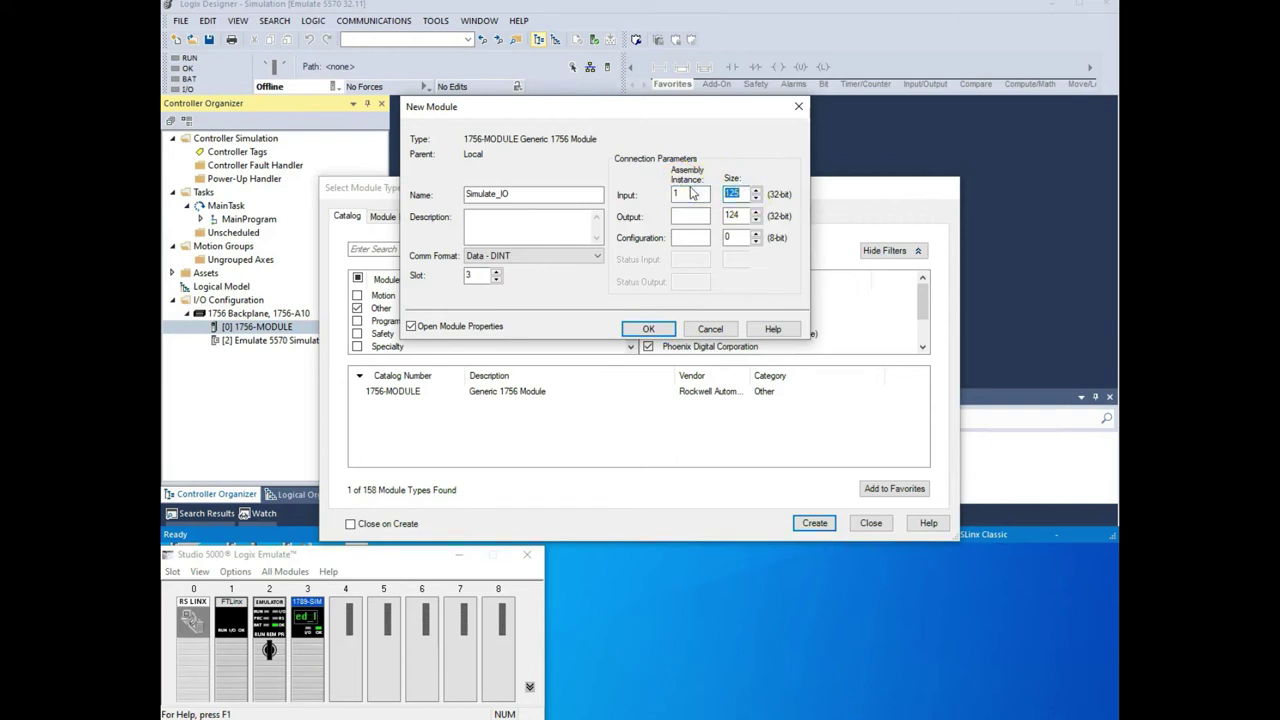
type("2")
double_click(734, 193)
left_click(700, 216)
key("Tab")
left_click(648, 330)
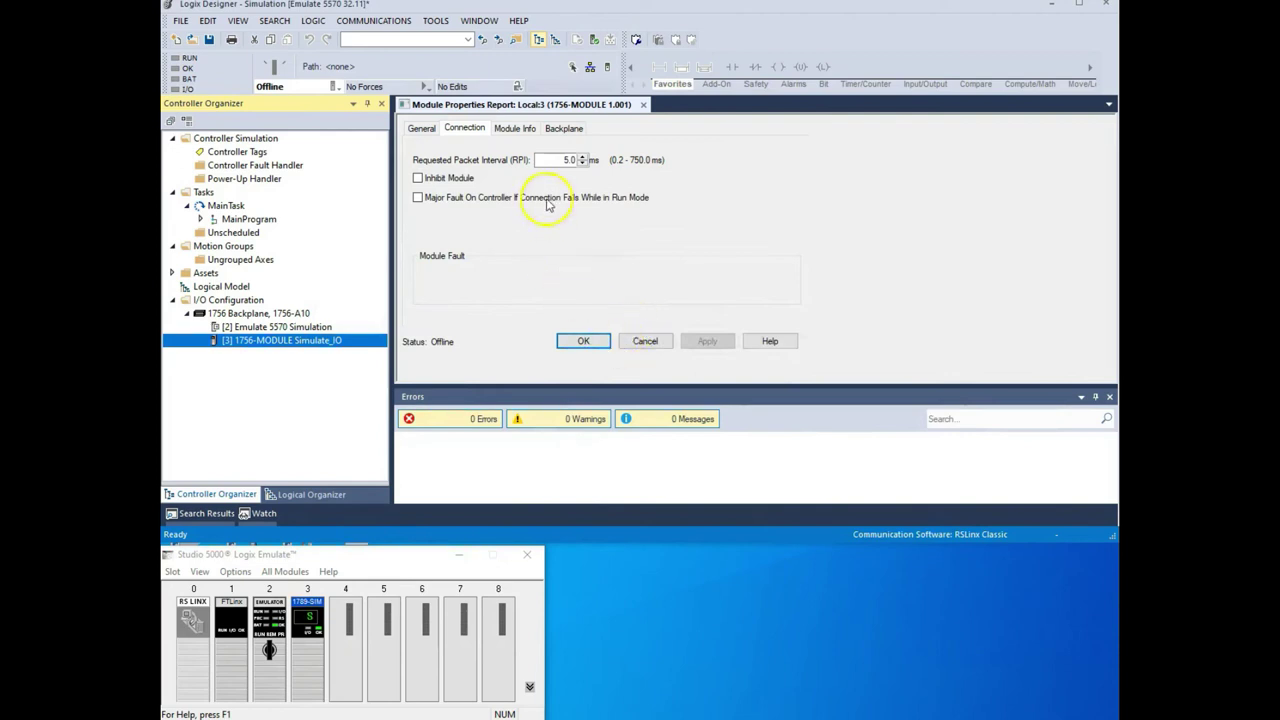
- Set the Simulate_IO module's requested packet interval to 50.0 ms and accept its properties
left_click(566, 160)
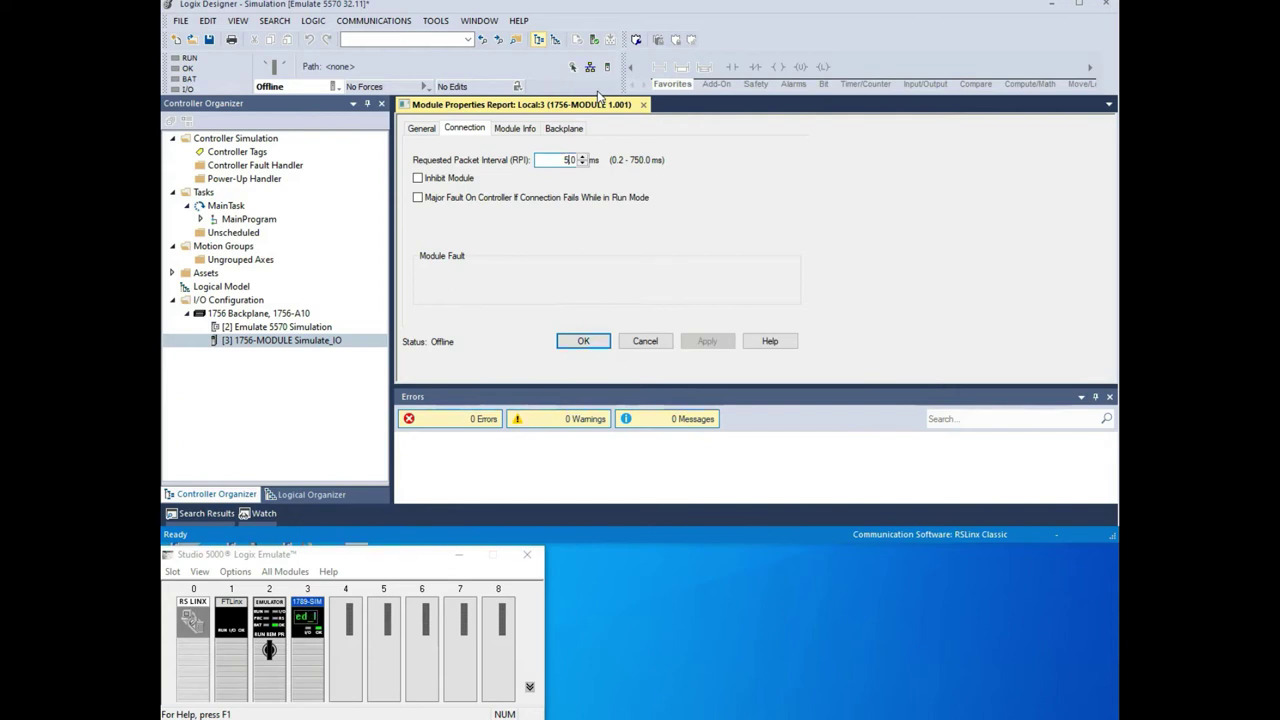
type("0")
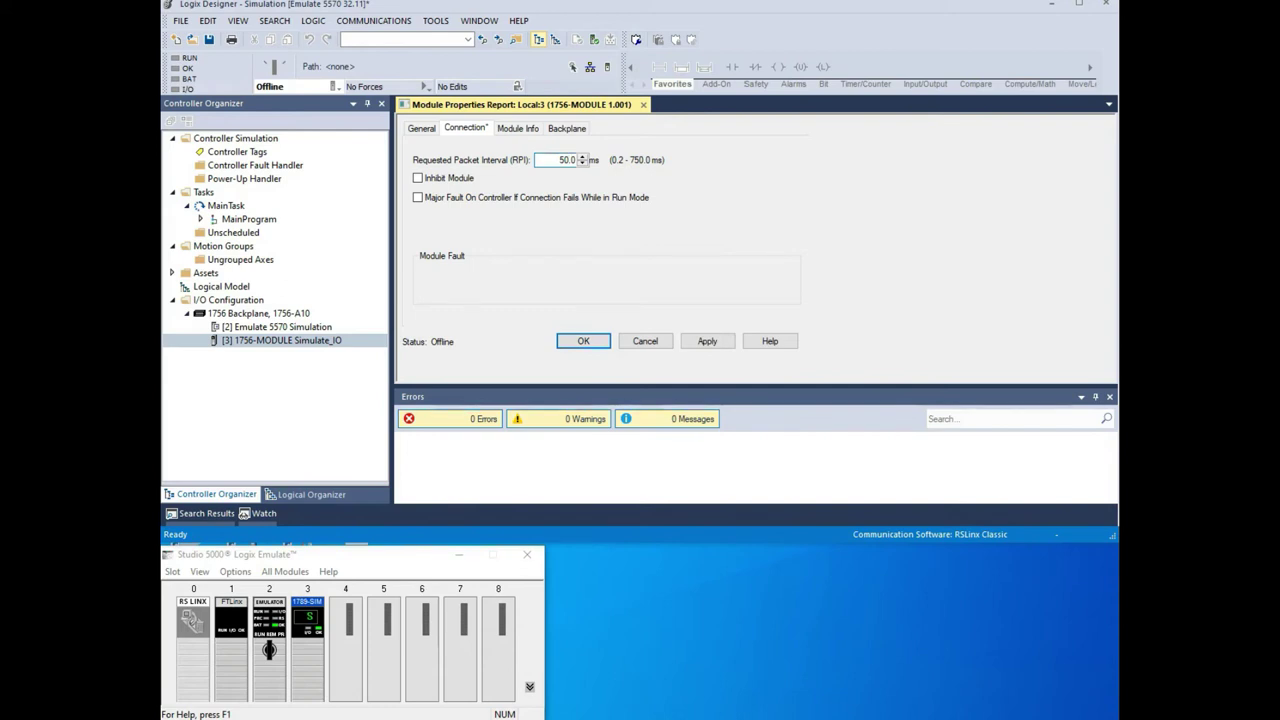
left_click(586, 343)
left_click(585, 342)
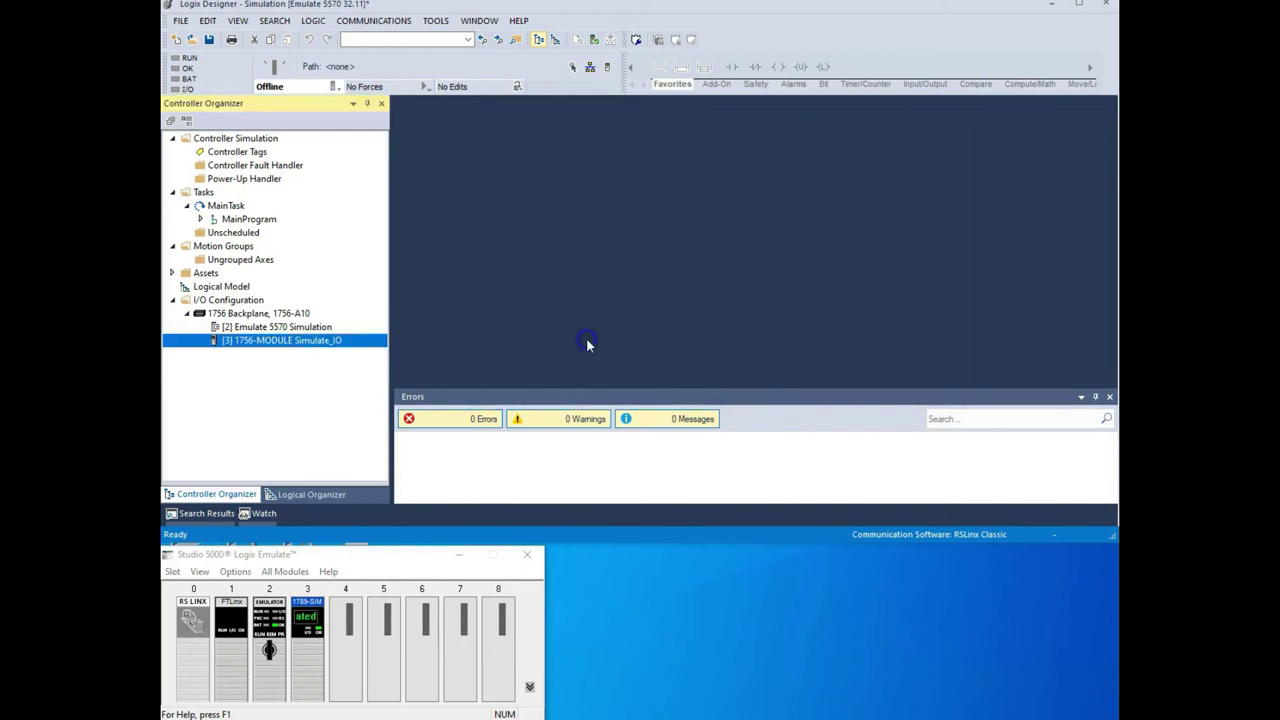
- Open the controller tags and examine the data words under the Local:3:I input tag, collapsing it when finished
double_click(230, 155)
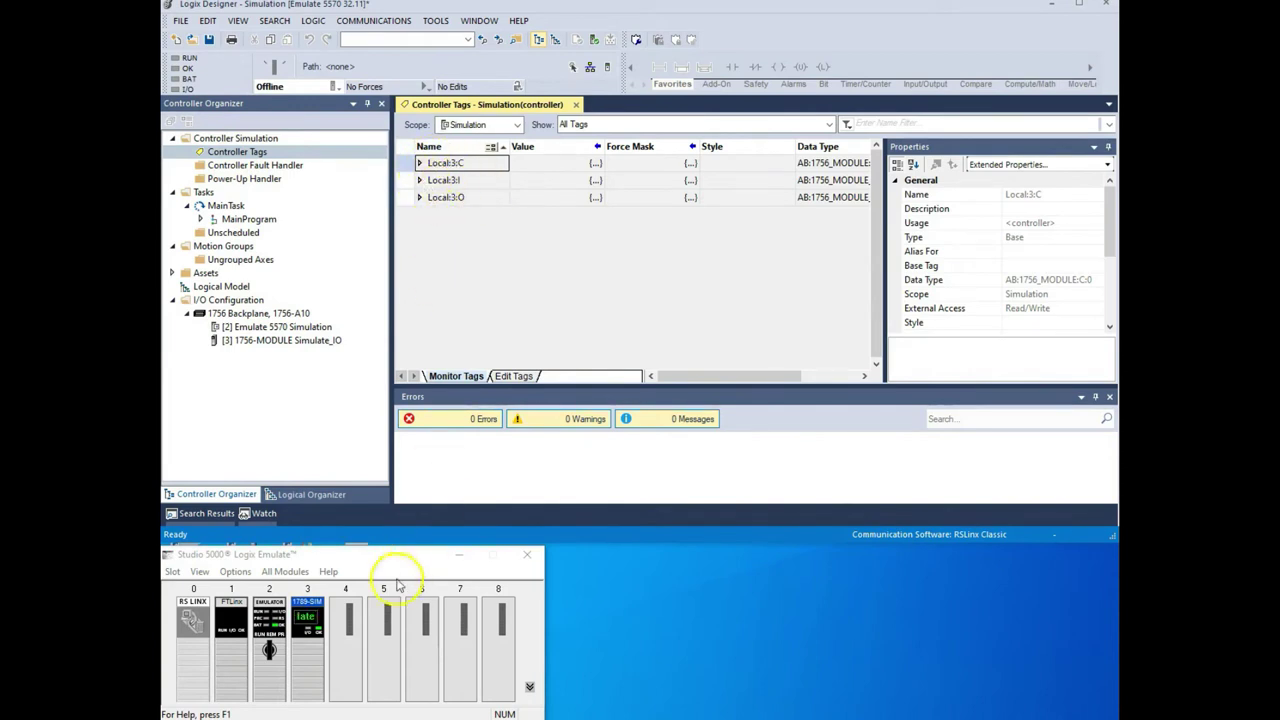
left_click(418, 180)
left_click(430, 198)
left_click(438, 214)
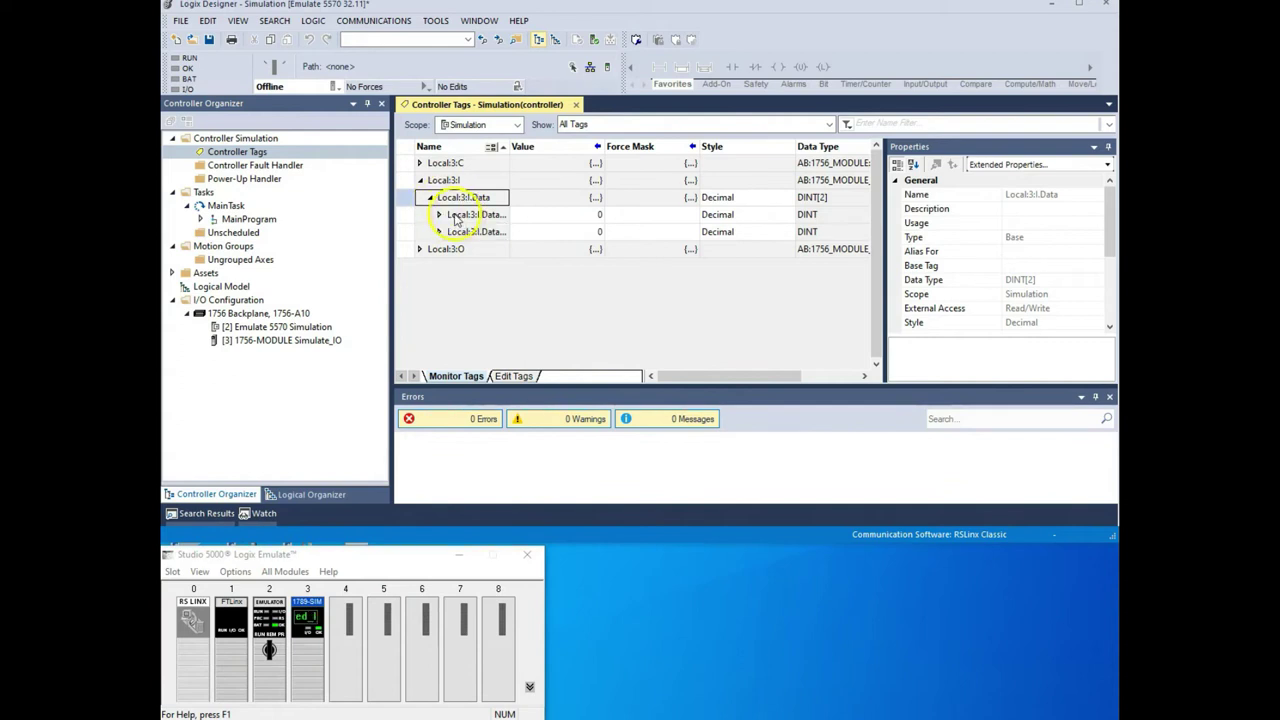
left_click(455, 216)
left_click(451, 231)
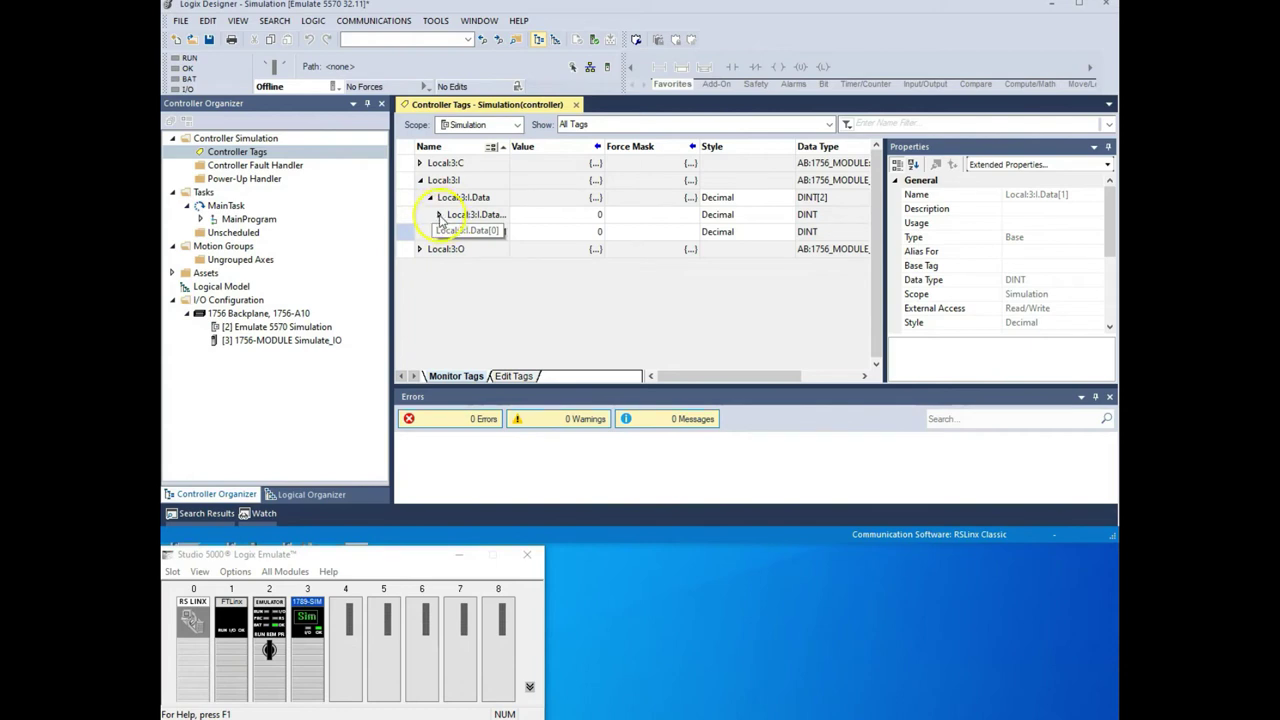
left_click(440, 229)
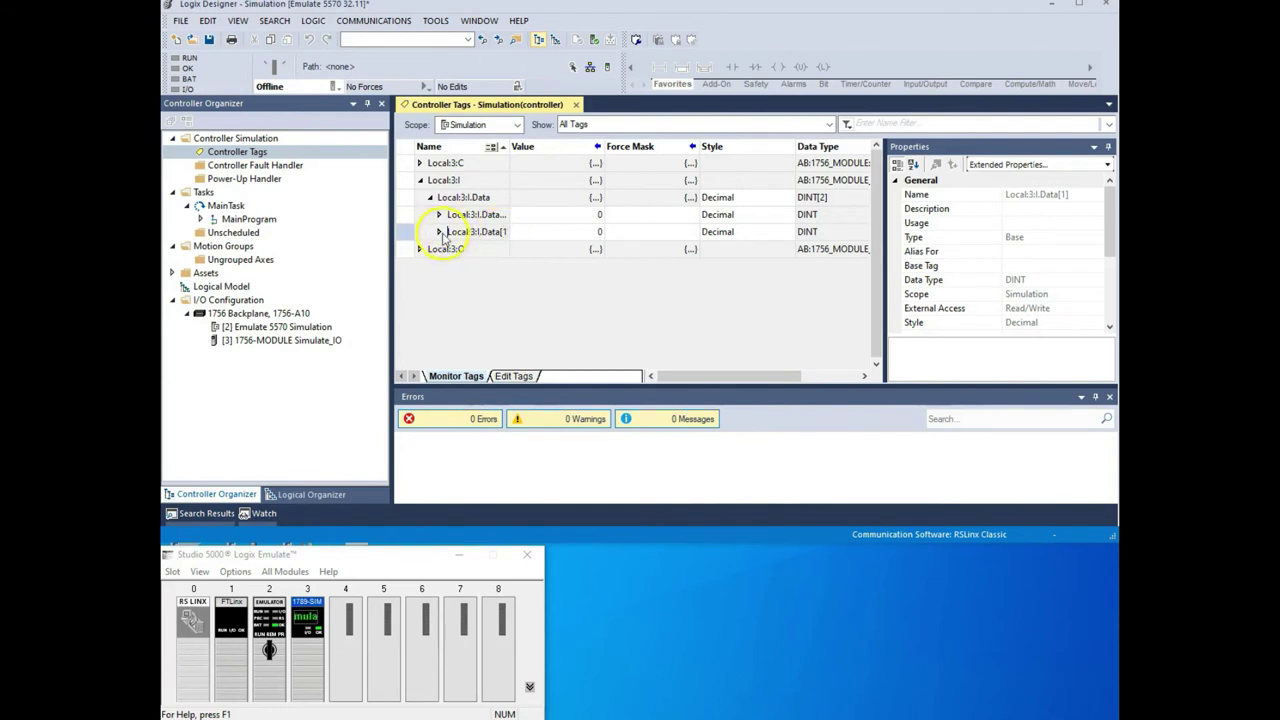
left_click(428, 198)
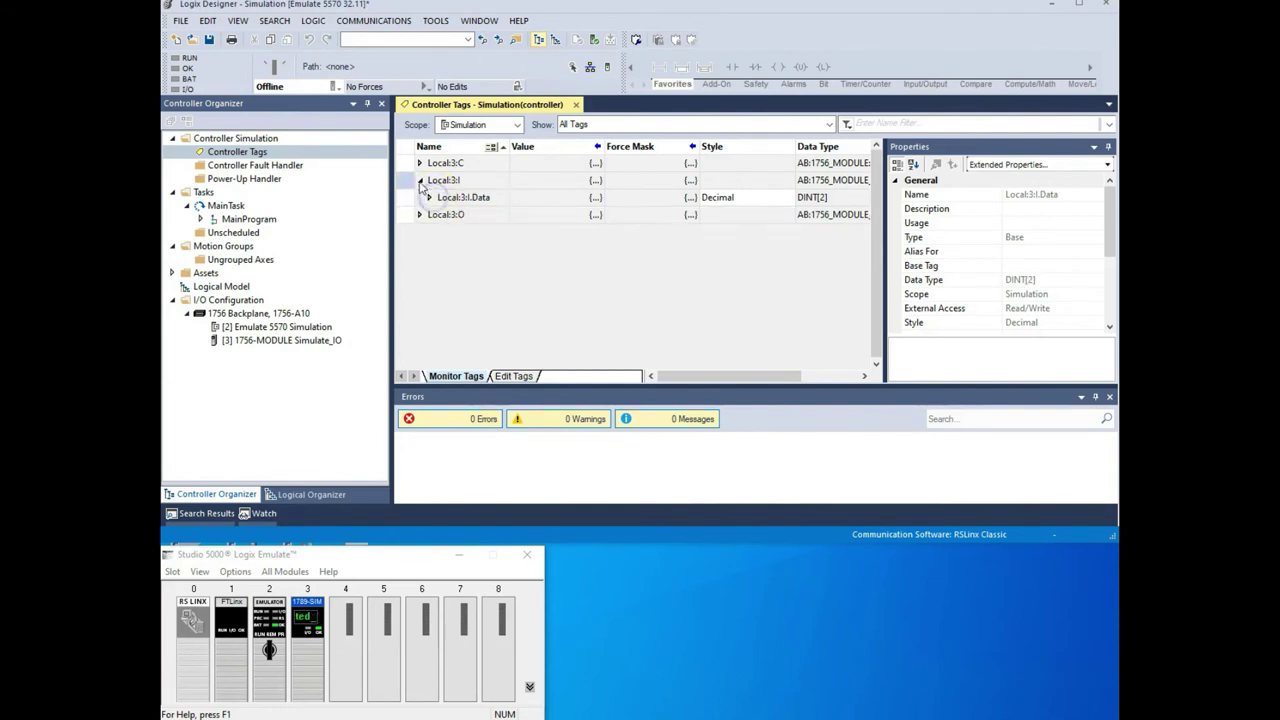
left_click(420, 180)
left_click(478, 183)
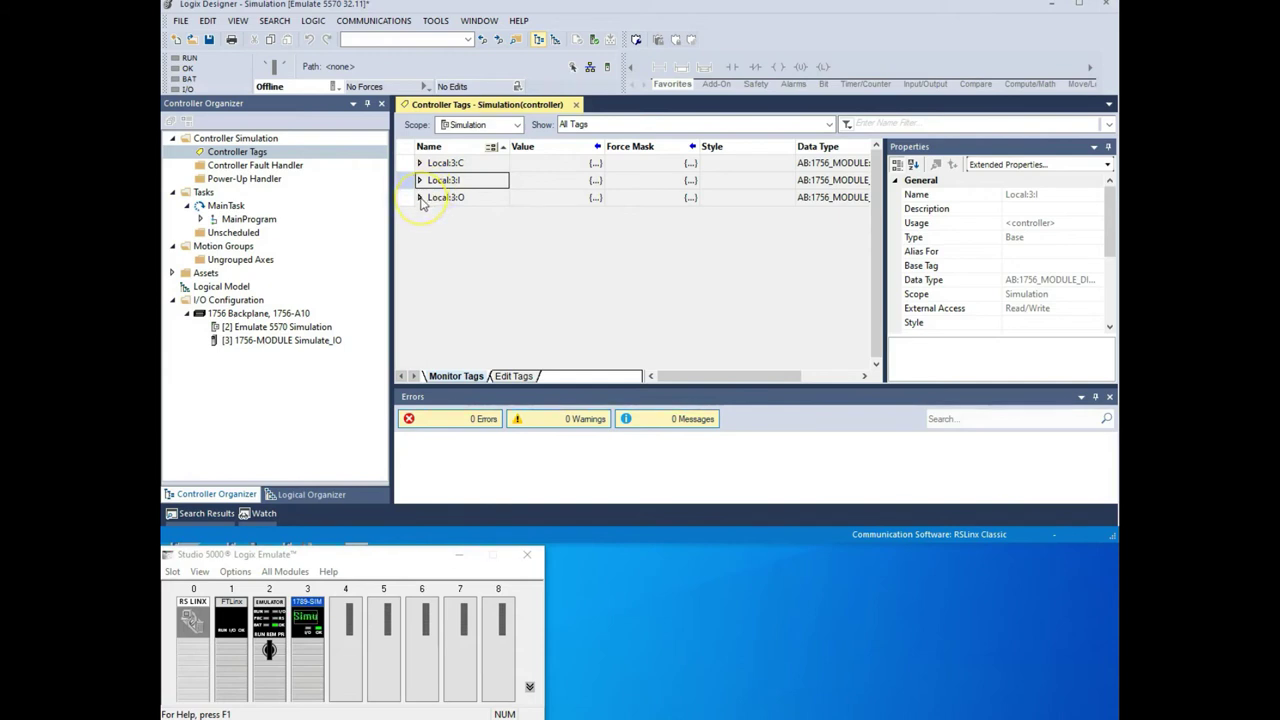
- Examine the data word and its individual bits under the Local:3:O output tag, then collapse the tag again
left_click(420, 198)
left_click(430, 214)
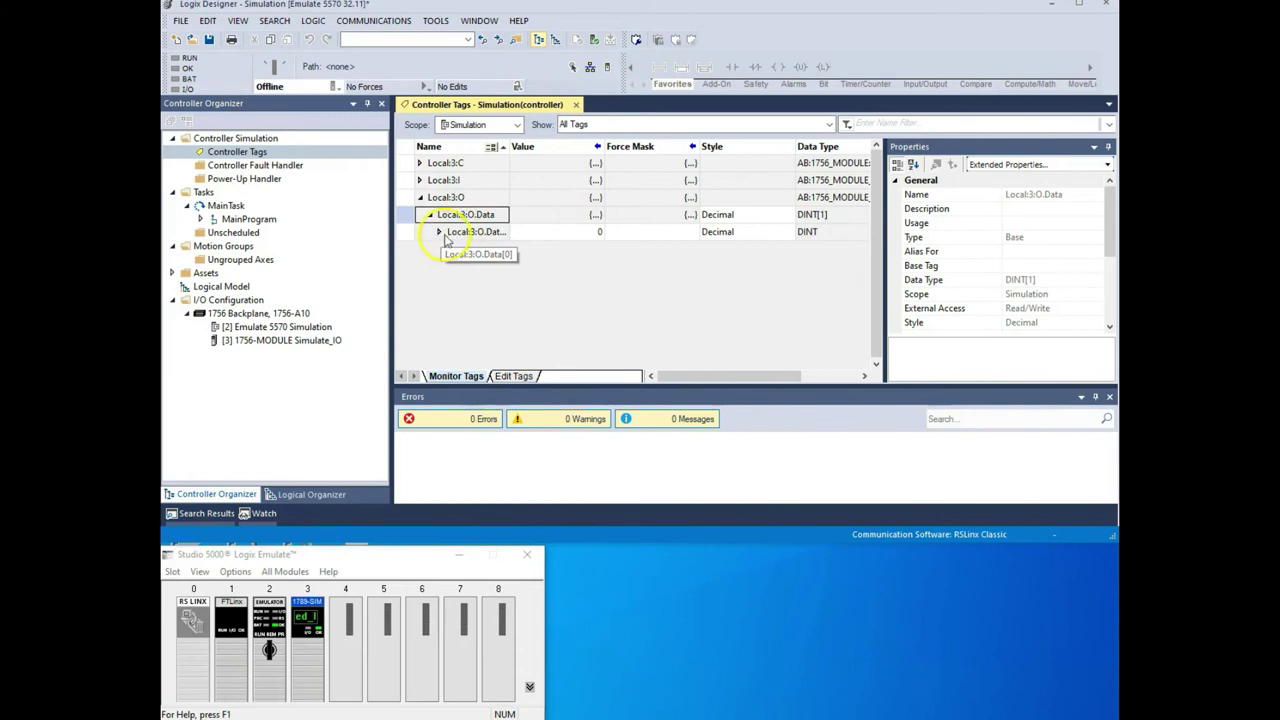
left_click(439, 233)
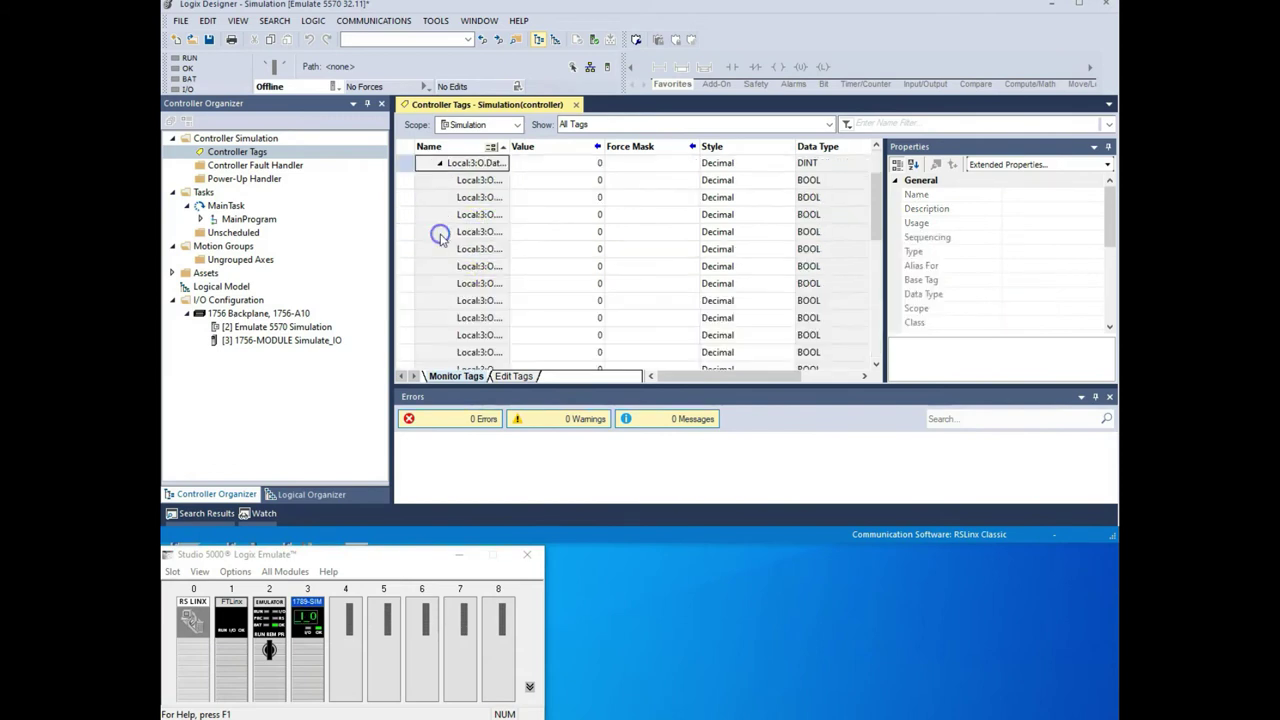
left_click(440, 163)
left_click(430, 214)
left_click(420, 197)
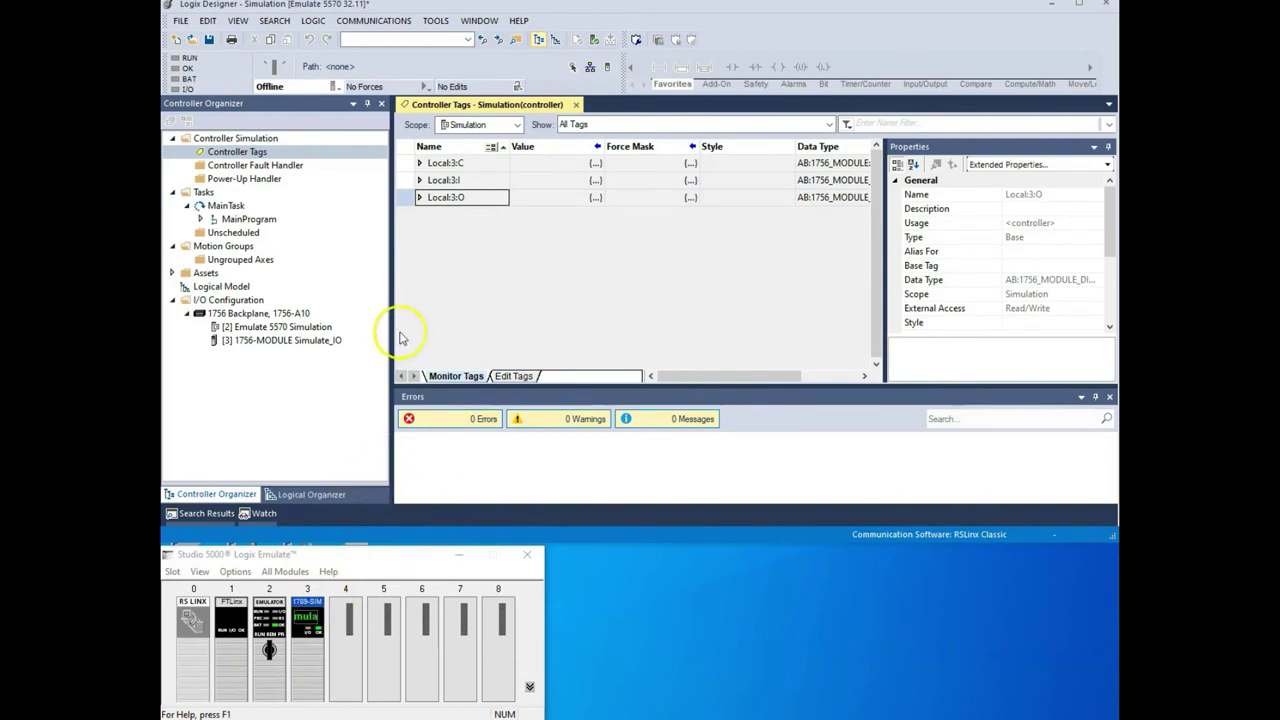
- In Logix Emulate, open the properties of the slot 3 I/O simulator and examine its I/O data
right_click(308, 655)
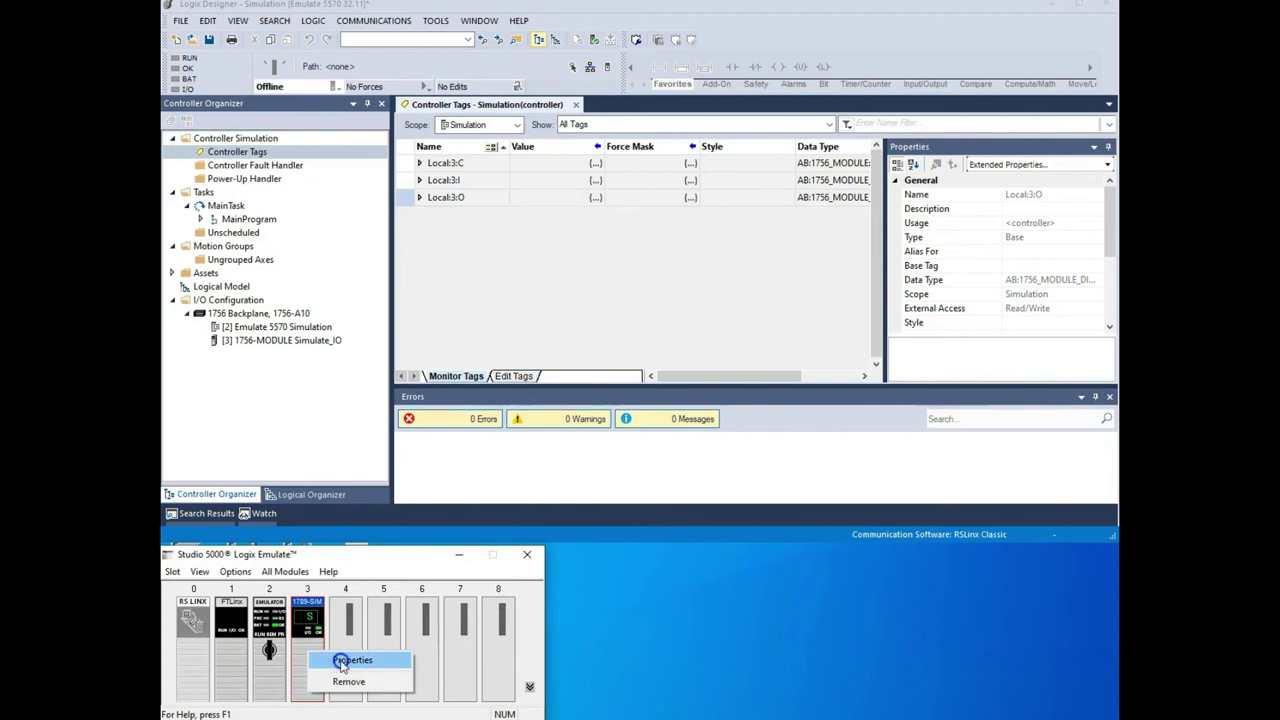
left_click(341, 662)
left_click_drag(314, 551, 661, 551)
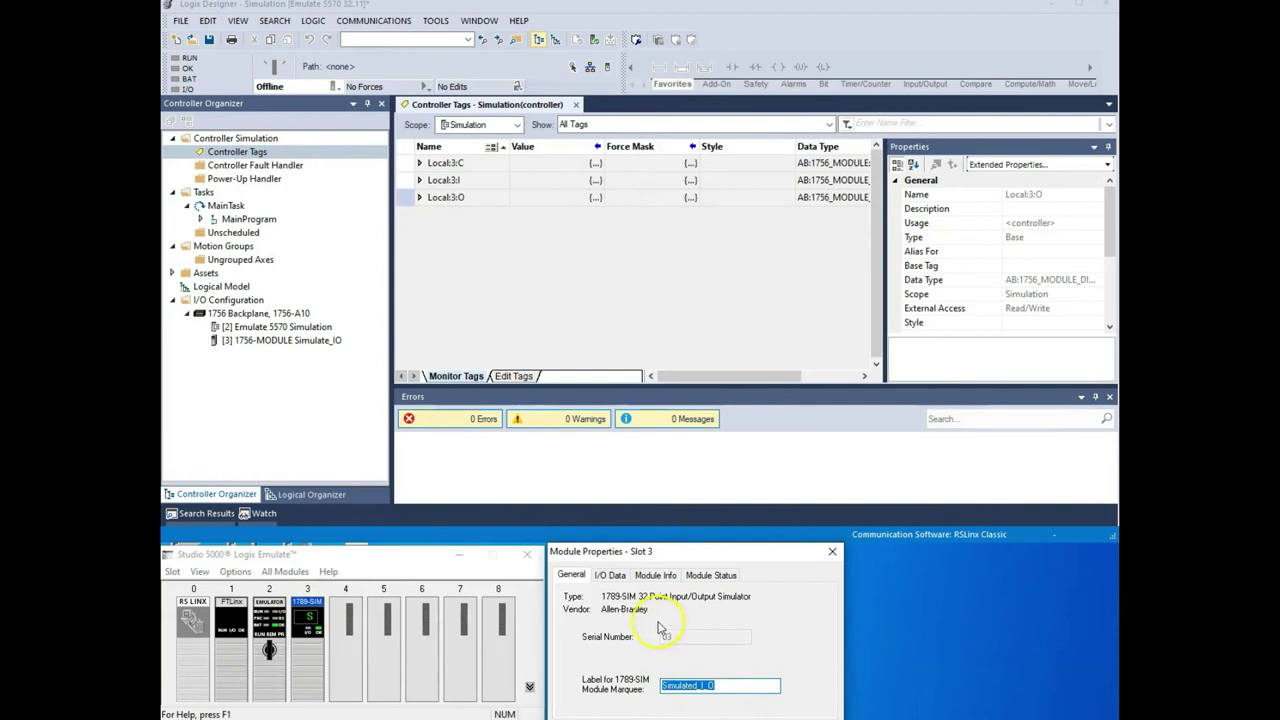
left_click(609, 577)
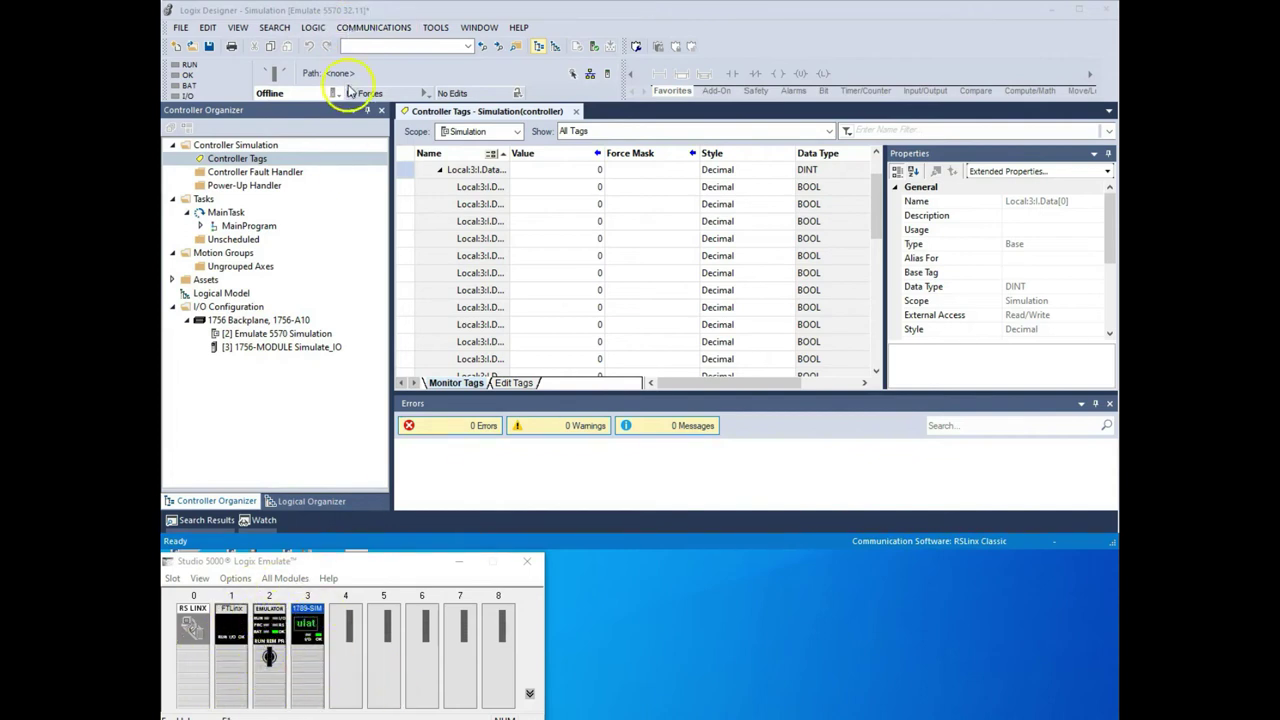
- In Logix Designer, browse the Emulate virtual chassis, choose the slot 2 emulator, and download the project to it
left_click(373, 27)
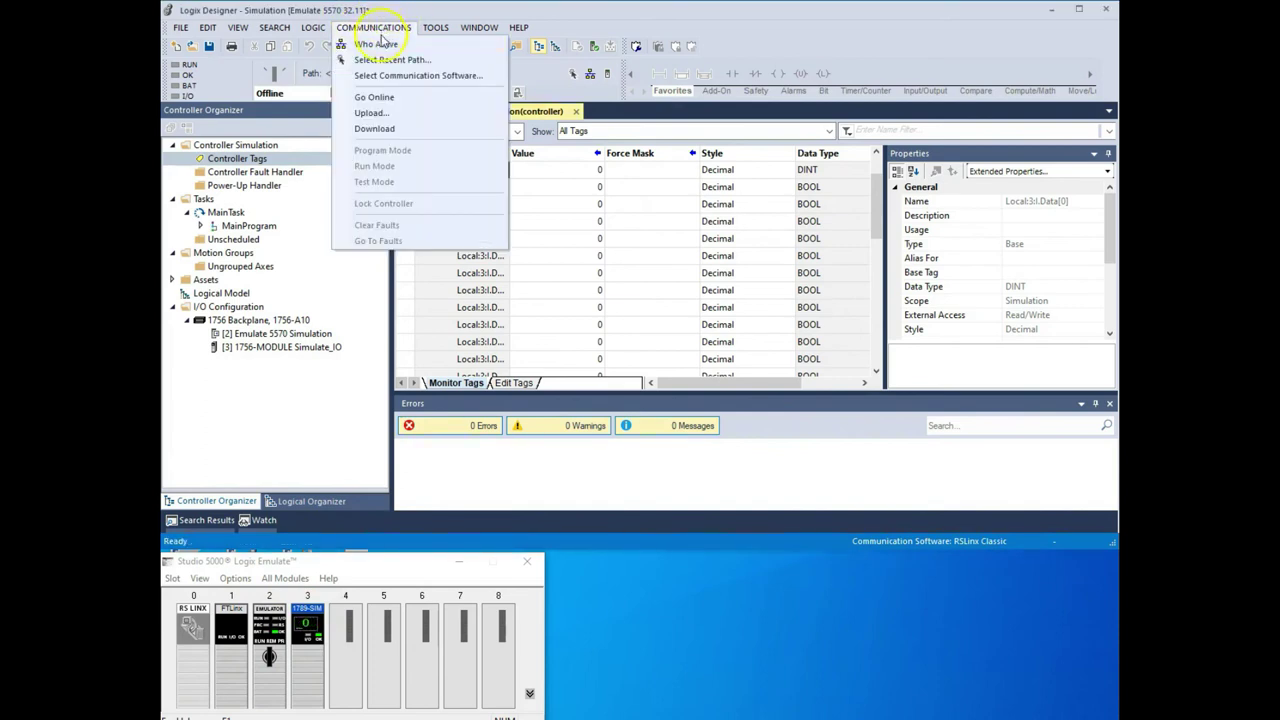
left_click(380, 44)
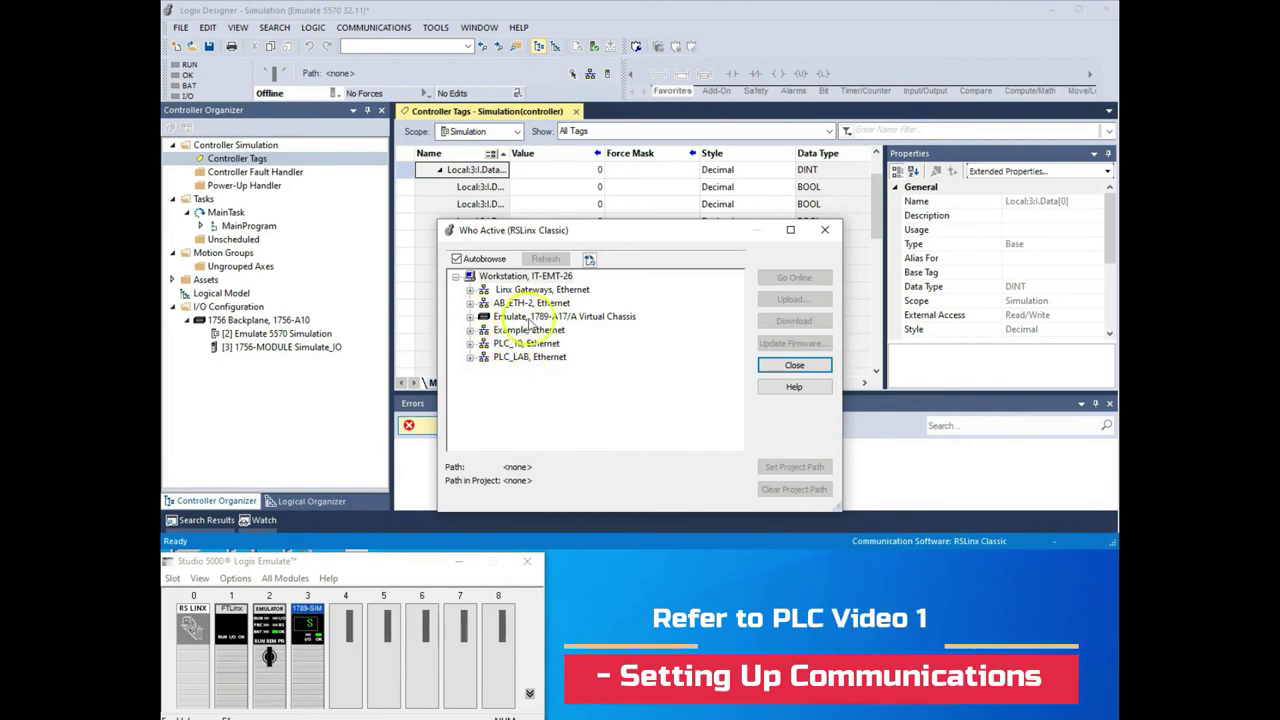
left_click(470, 317)
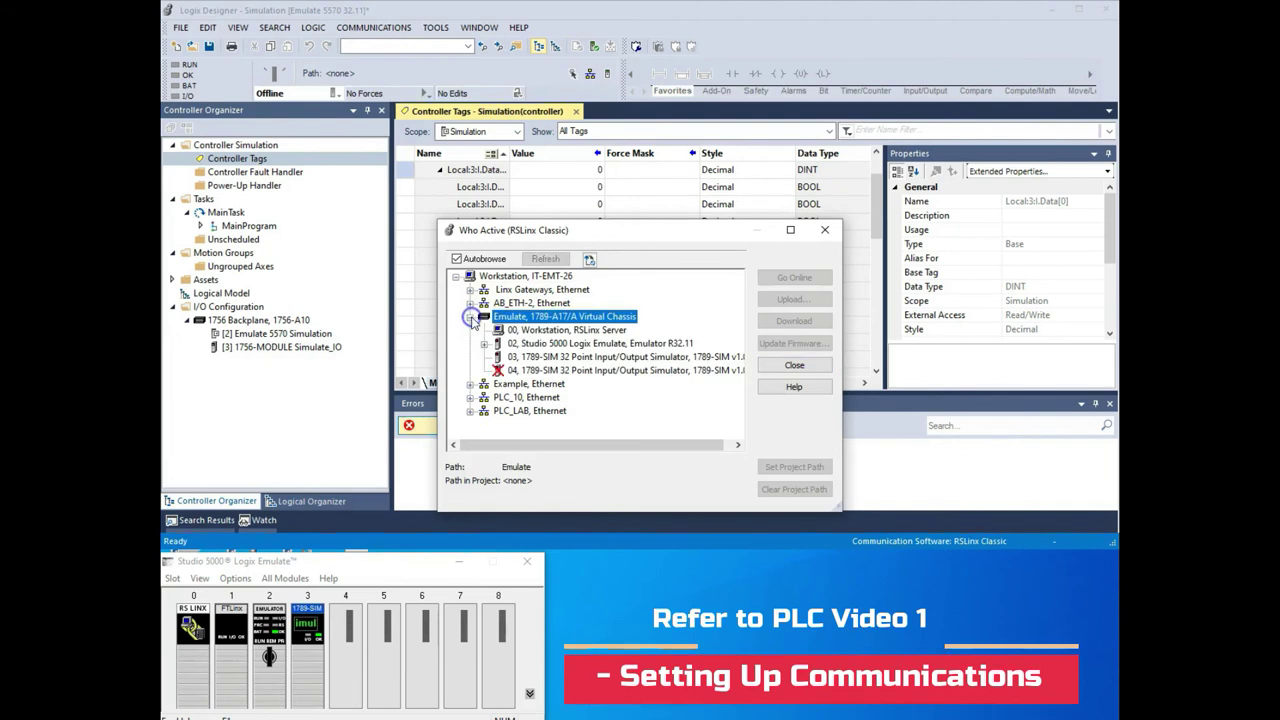
left_click(531, 344)
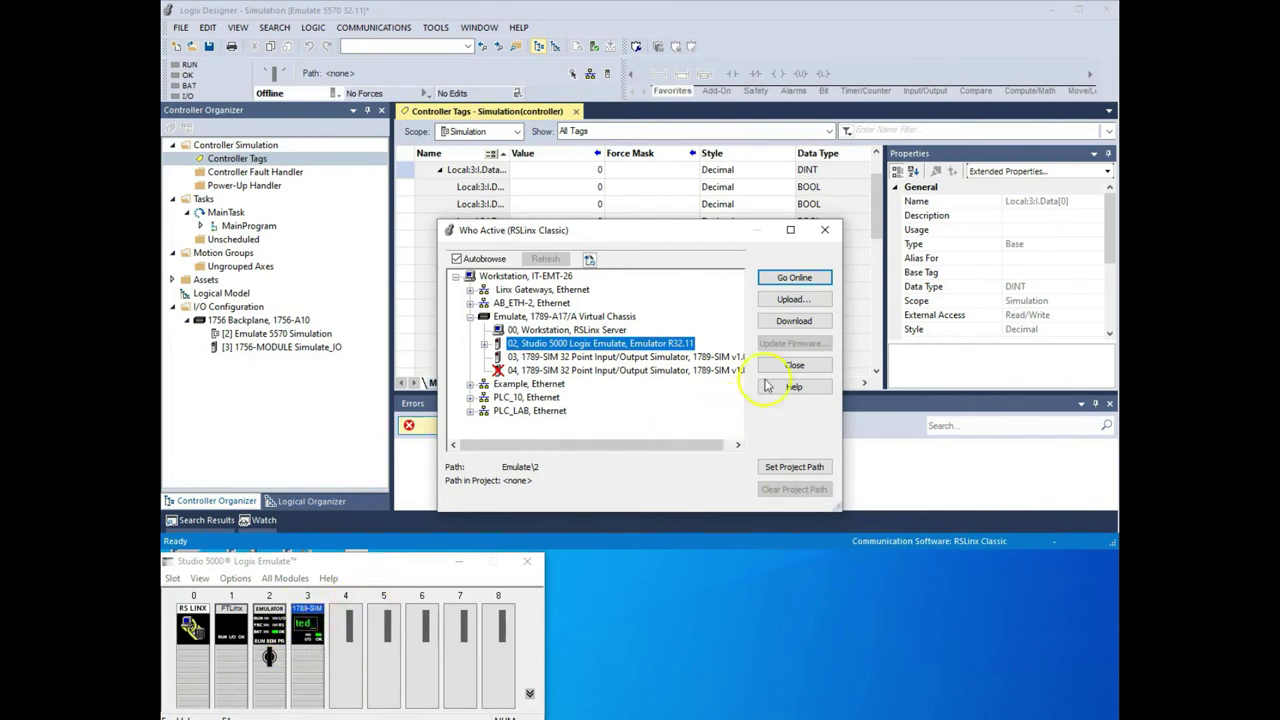
left_click(780, 323)
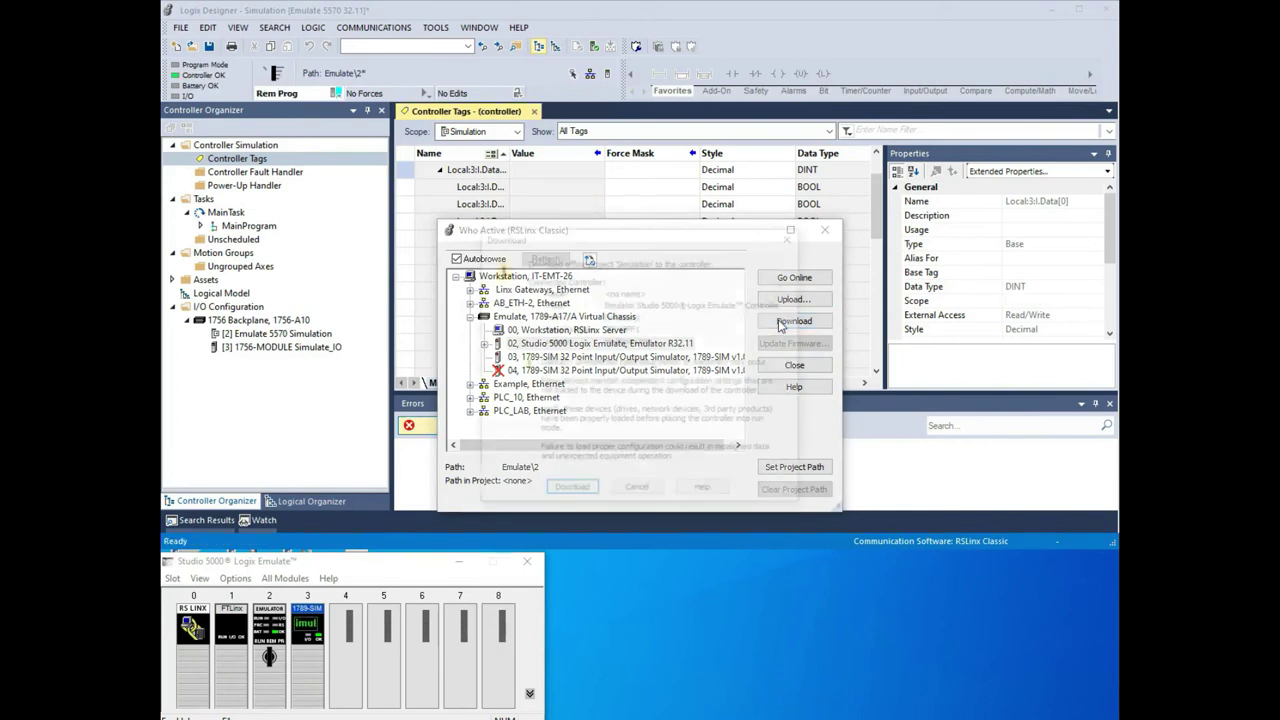
left_click(565, 494)
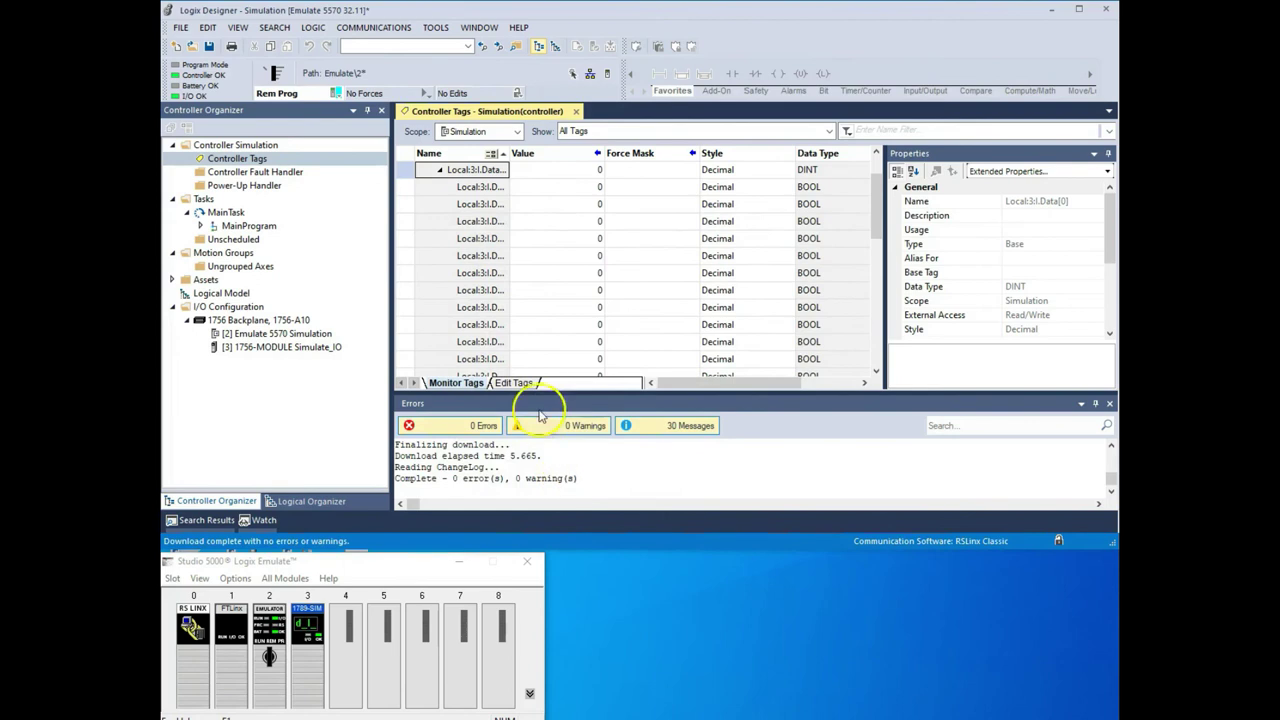
- Change the controller to Remote Run mode and accept the mode change
left_click(338, 94)
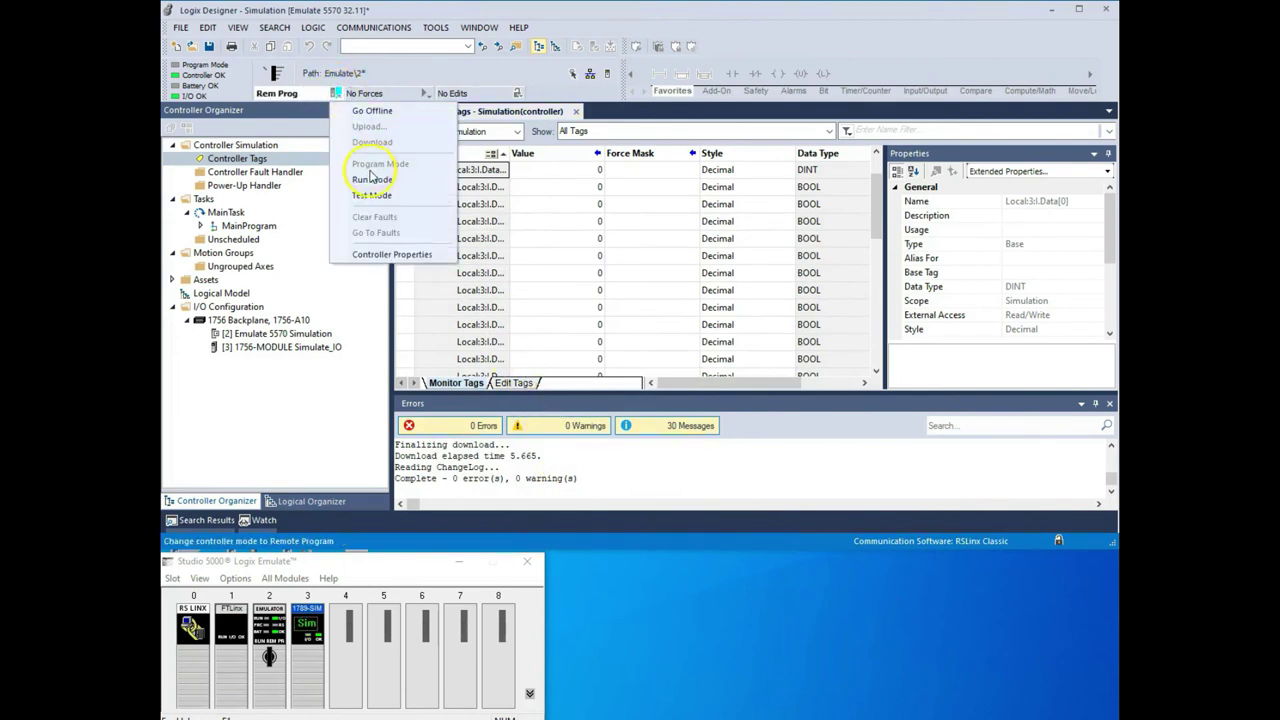
left_click(371, 180)
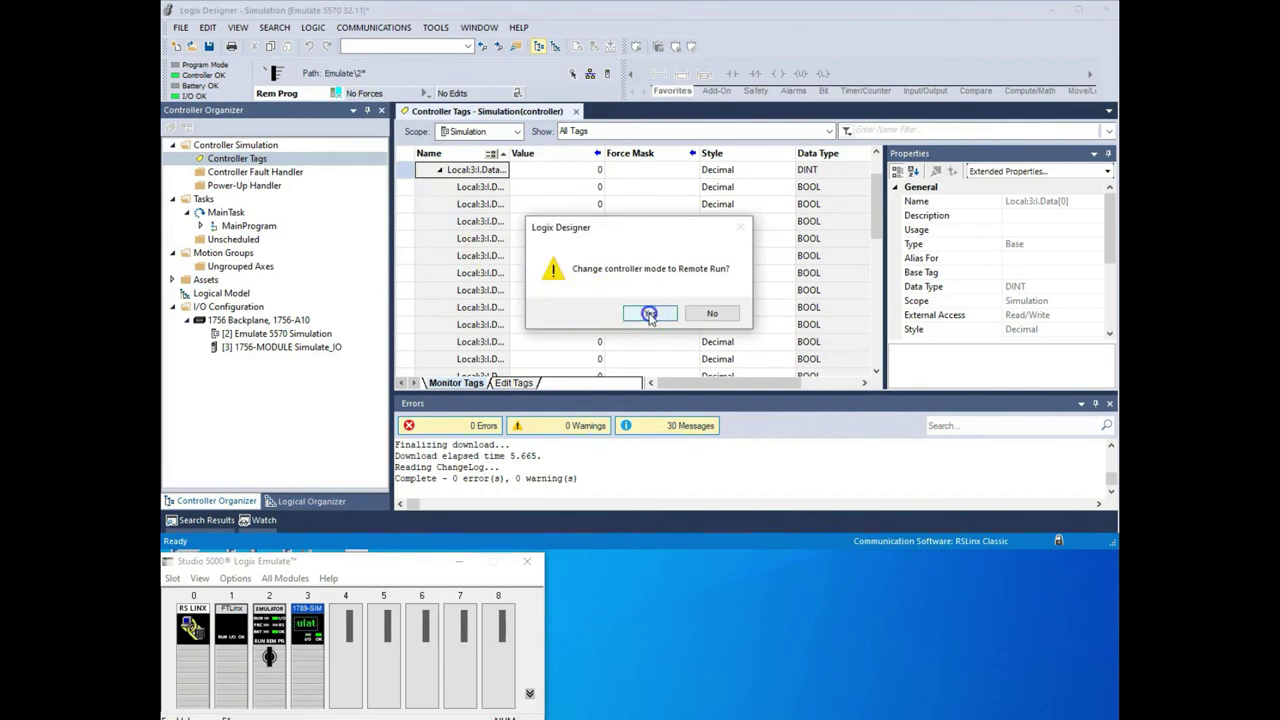
left_click(646, 318)
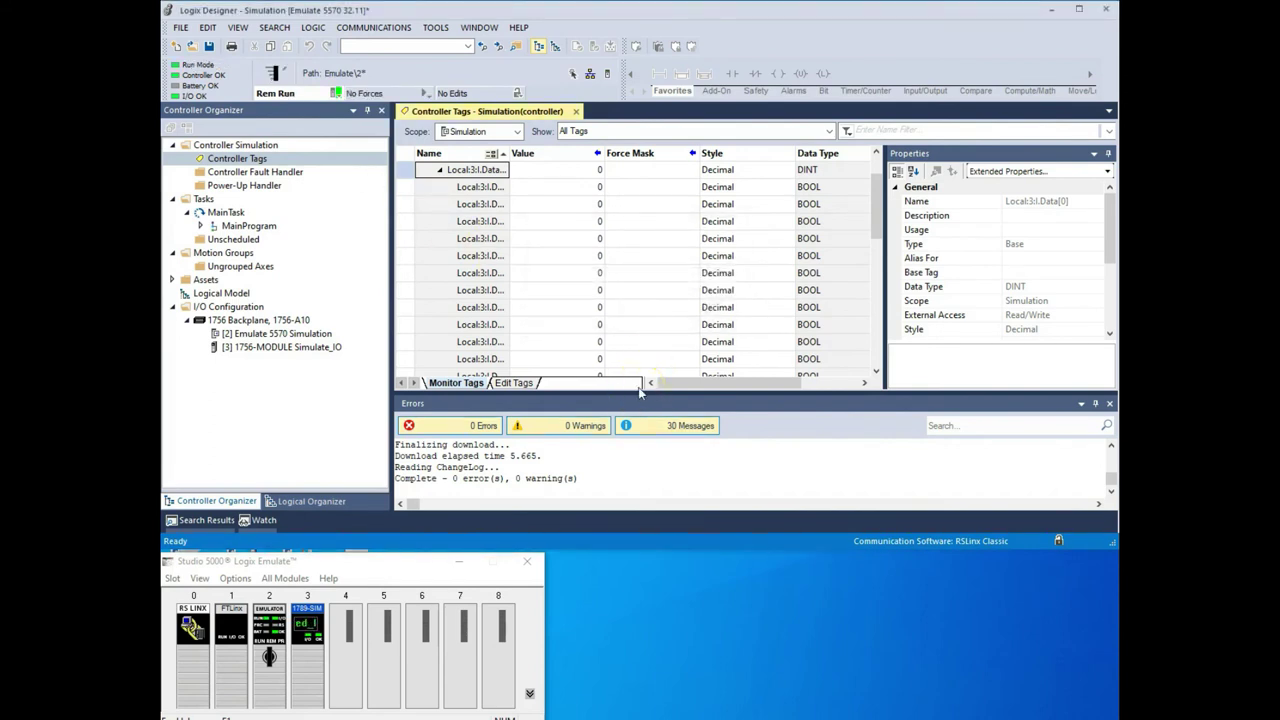
- Display the slot 3 simulator's I/O data from Logix Emulate and place its properties window beside the chassis
right_click(306, 630)
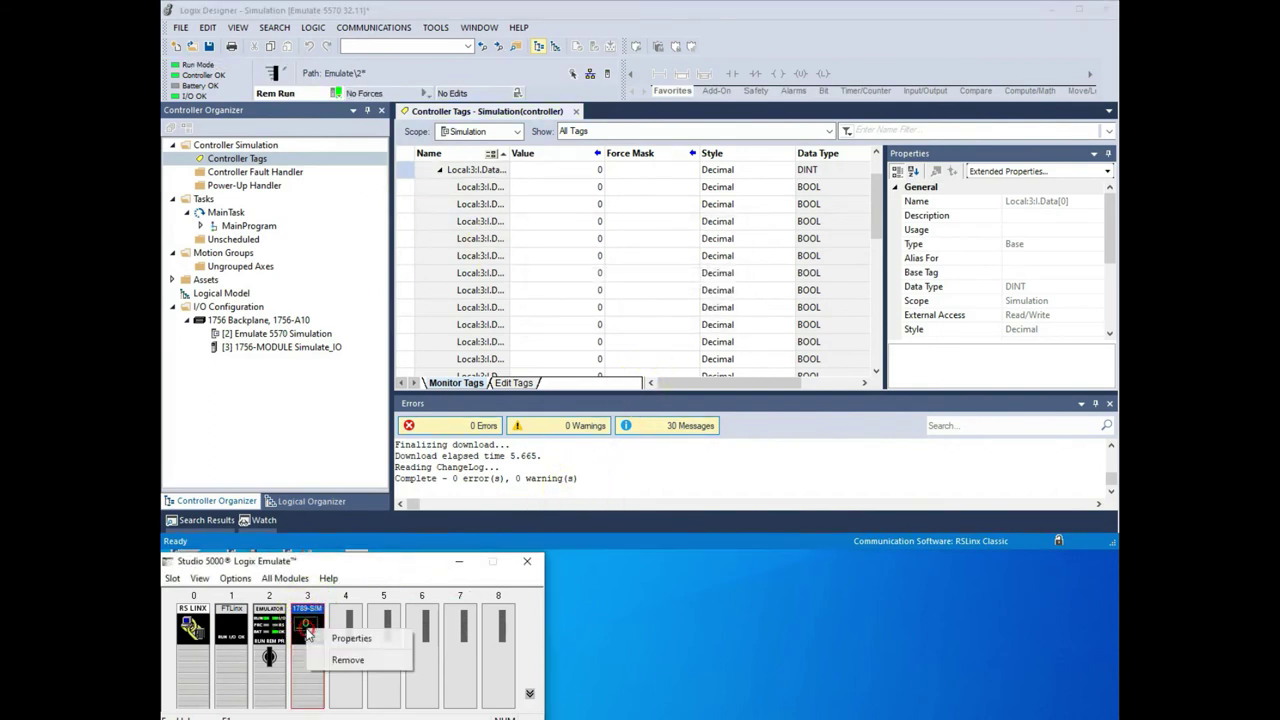
left_click(335, 640)
left_click(273, 583)
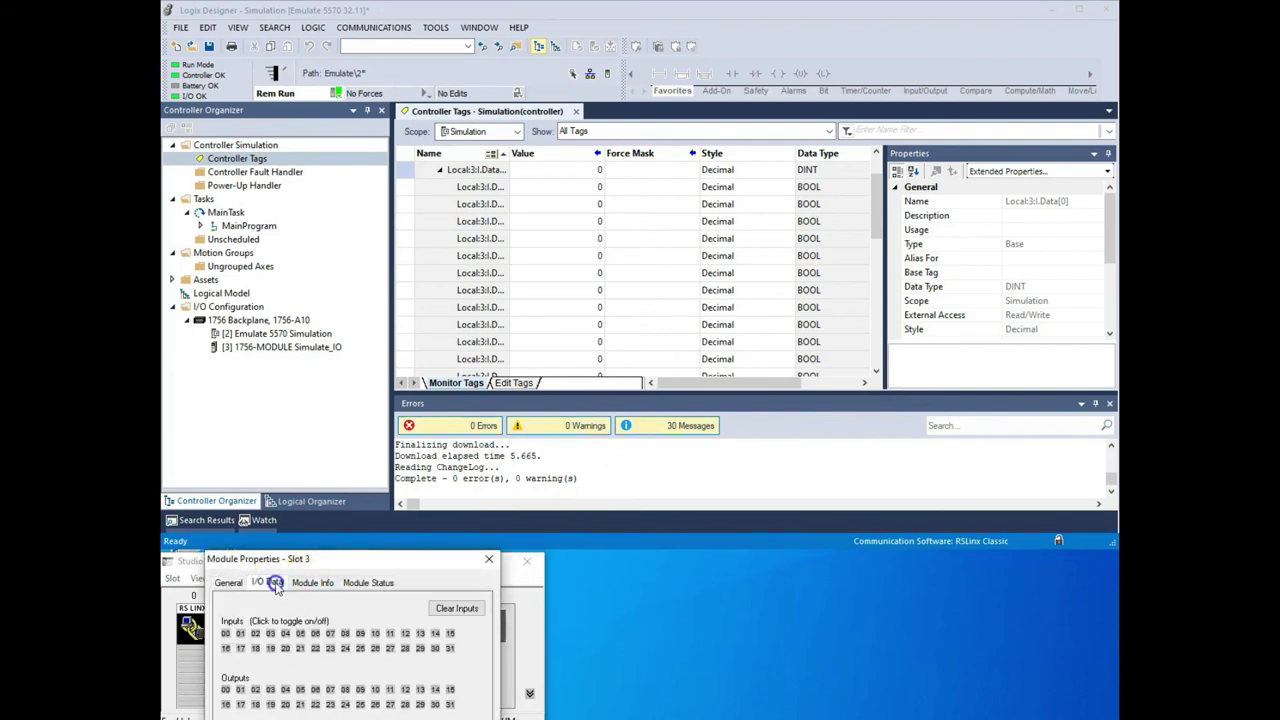
left_click_drag(332, 559, 677, 565)
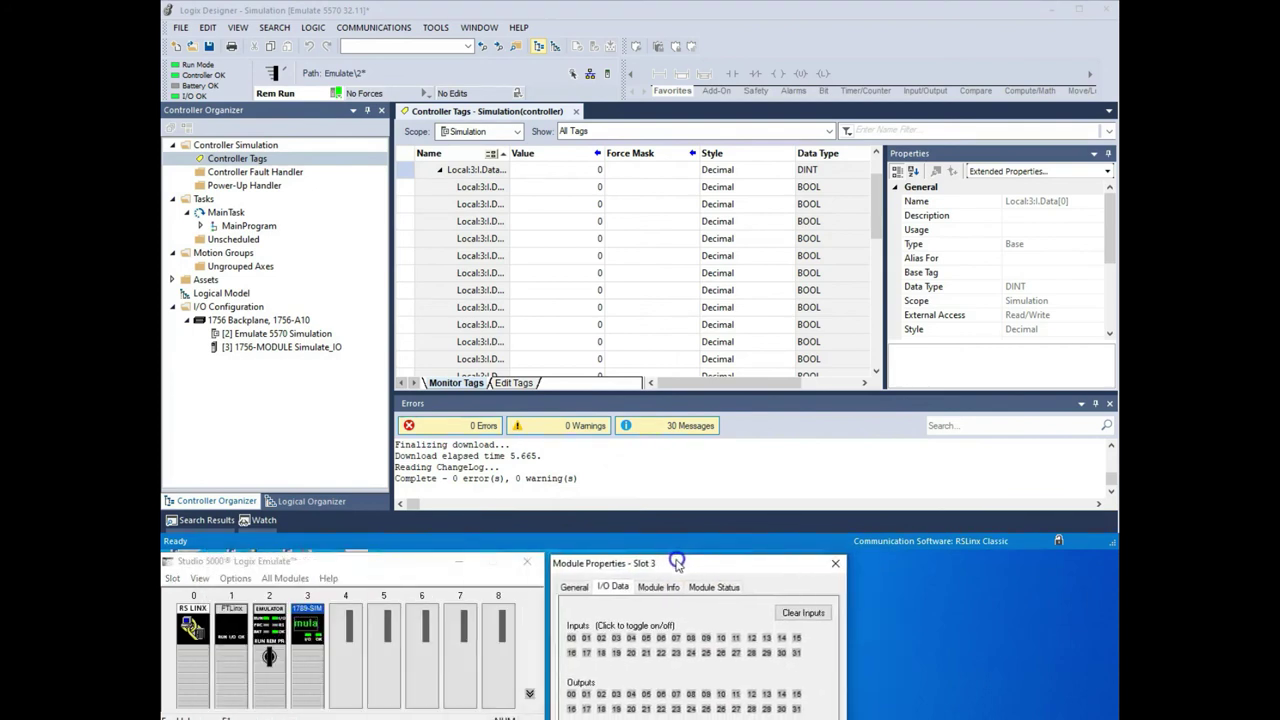
- Test simulated inputs 00 and 01 by toggling them while watching the bits of Local:3:I.Data[1]
left_click(571, 638)
left_click(439, 170)
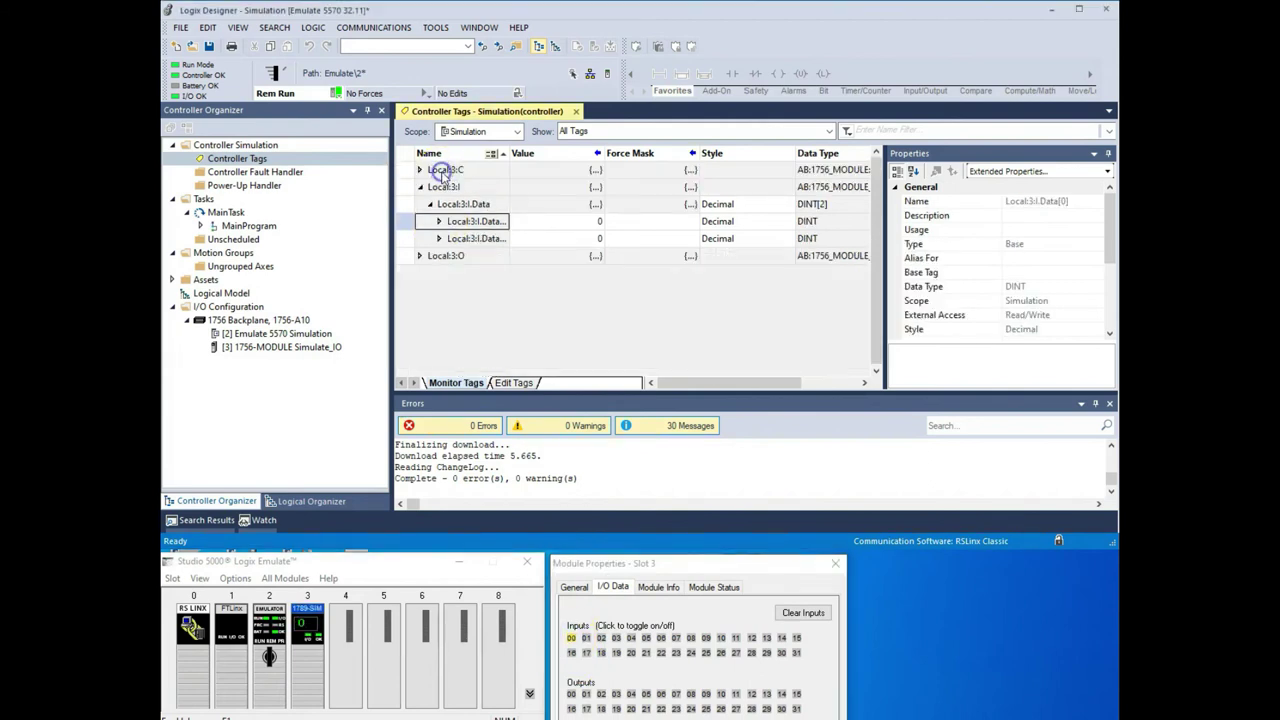
left_click(439, 238)
left_click(560, 187)
left_click(572, 640)
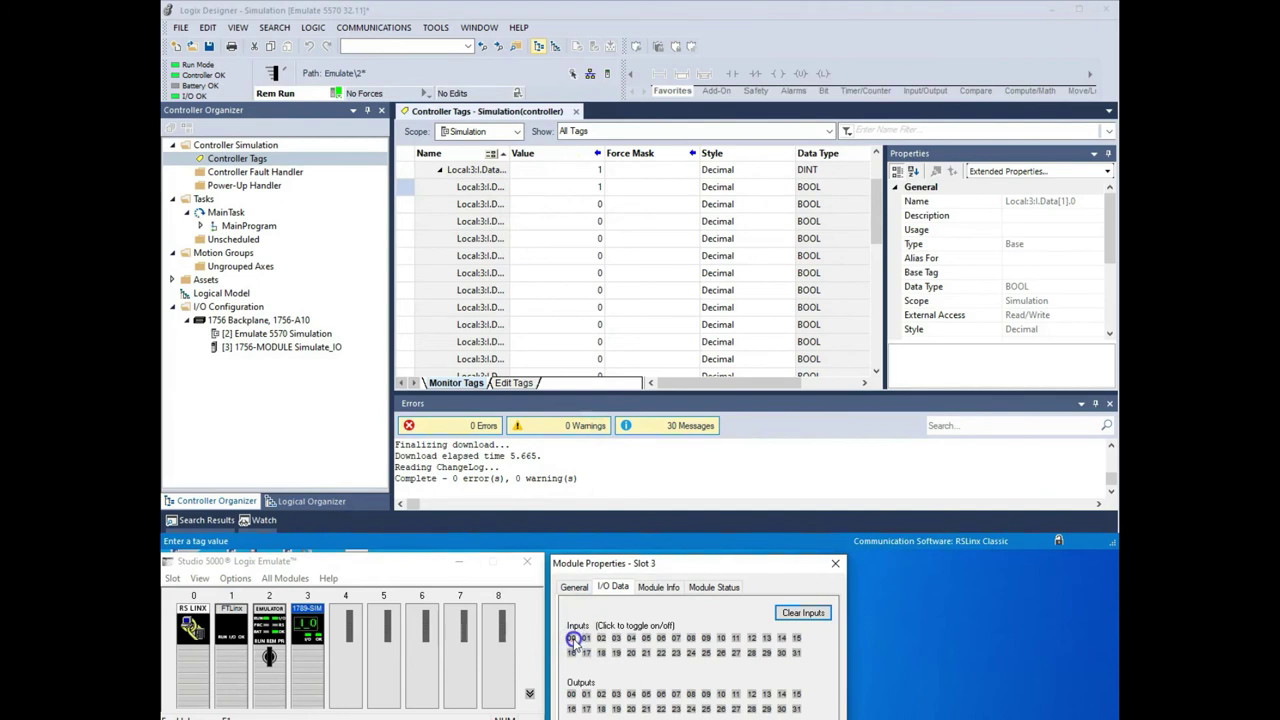
left_click(586, 639)
left_click(440, 170)
- Expand the Local:3:O output tag down to its bits and set Local:3:O.Data[0] to 1
left_click(420, 256)
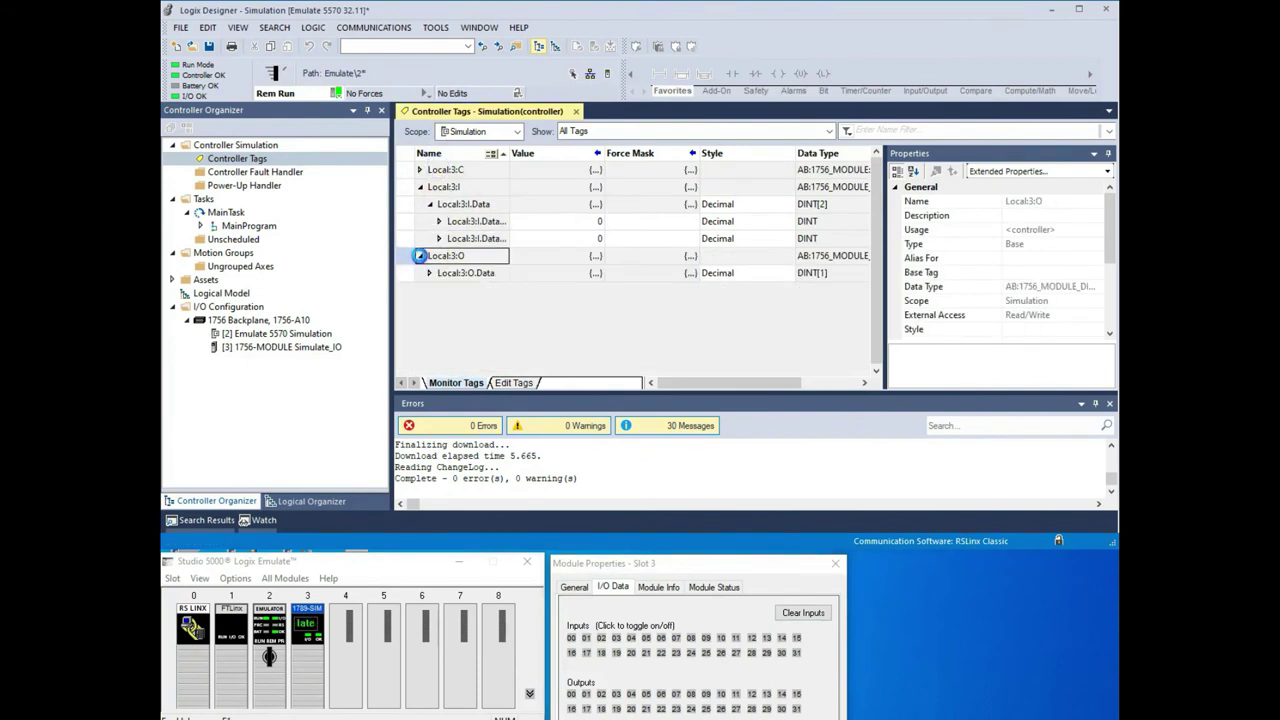
left_click(430, 273)
left_click(439, 291)
left_click(578, 175)
type("1")
key("Return")
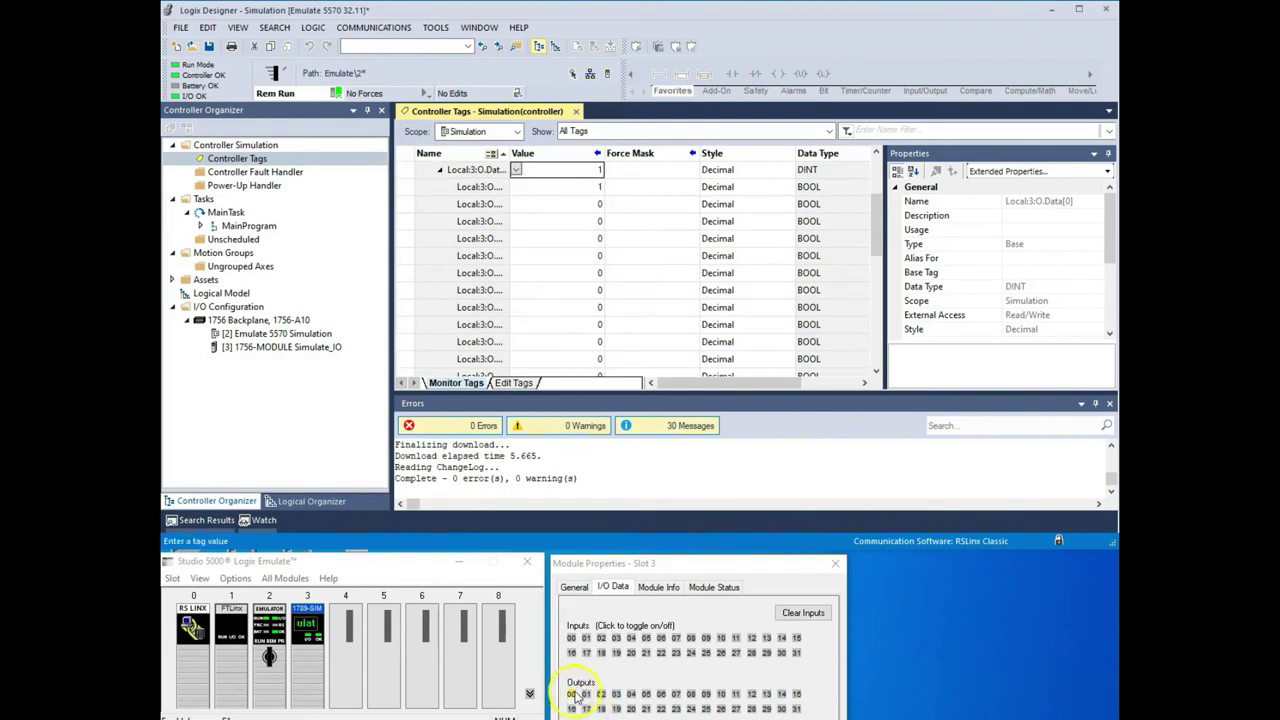
- Set the value of Local:3:O.Data[0] back to 0
left_click(546, 171)
type("0")
key("Return")
left_click(625, 489)
- Take the controller offline and open the MainRoutine of MainProgram
left_click(347, 100)
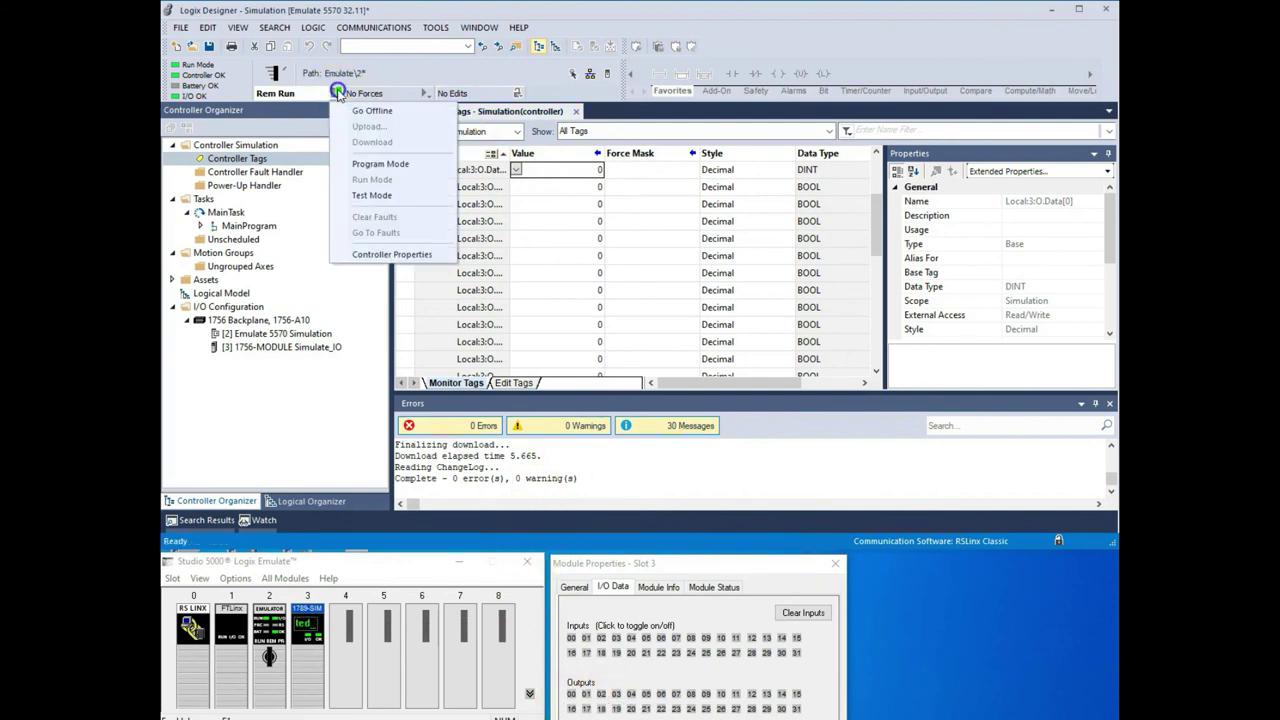
left_click(372, 99)
double_click(258, 253)
- Add an Examine On contact and an Output Latch instruction to rung 0
left_click(566, 222)
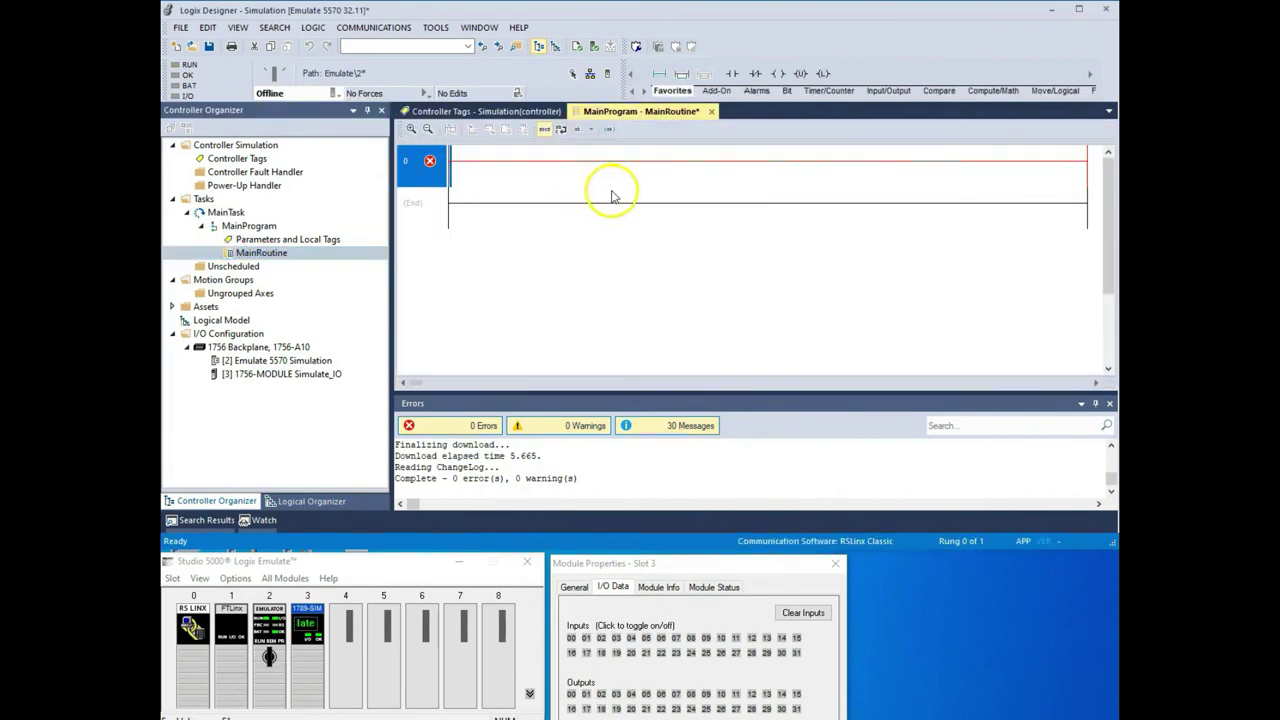
left_click(736, 76)
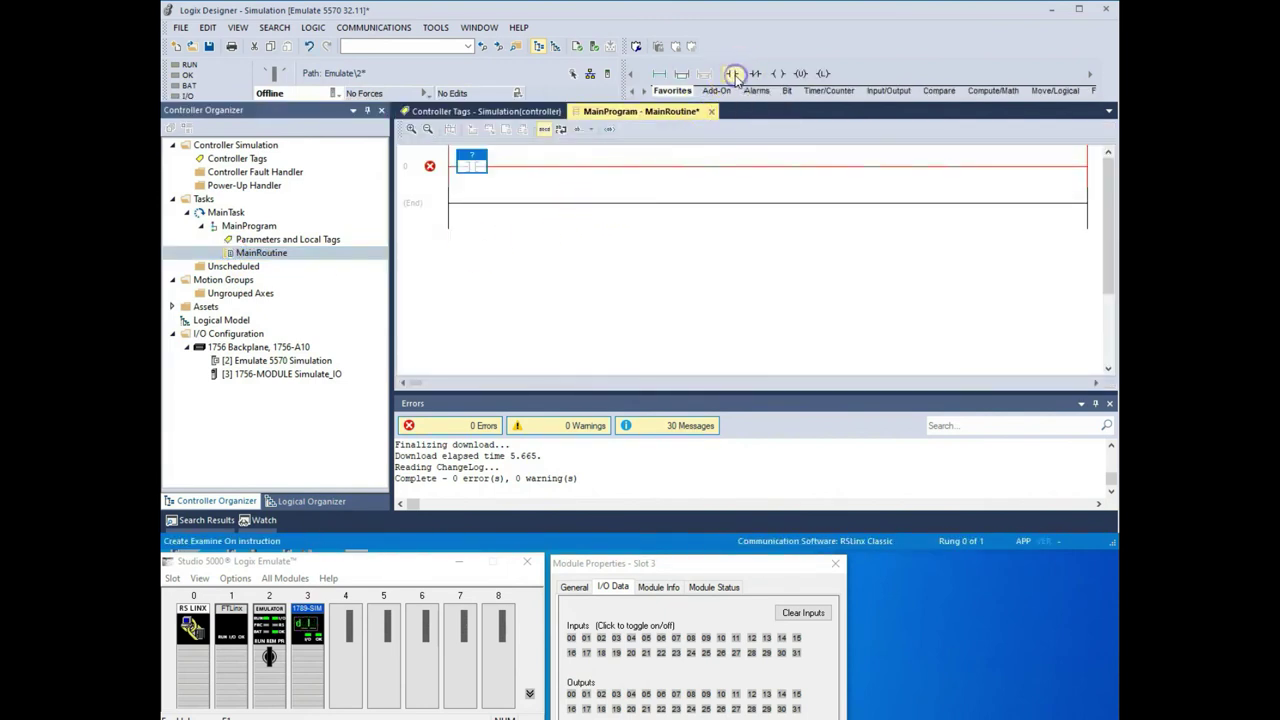
left_click(799, 76)
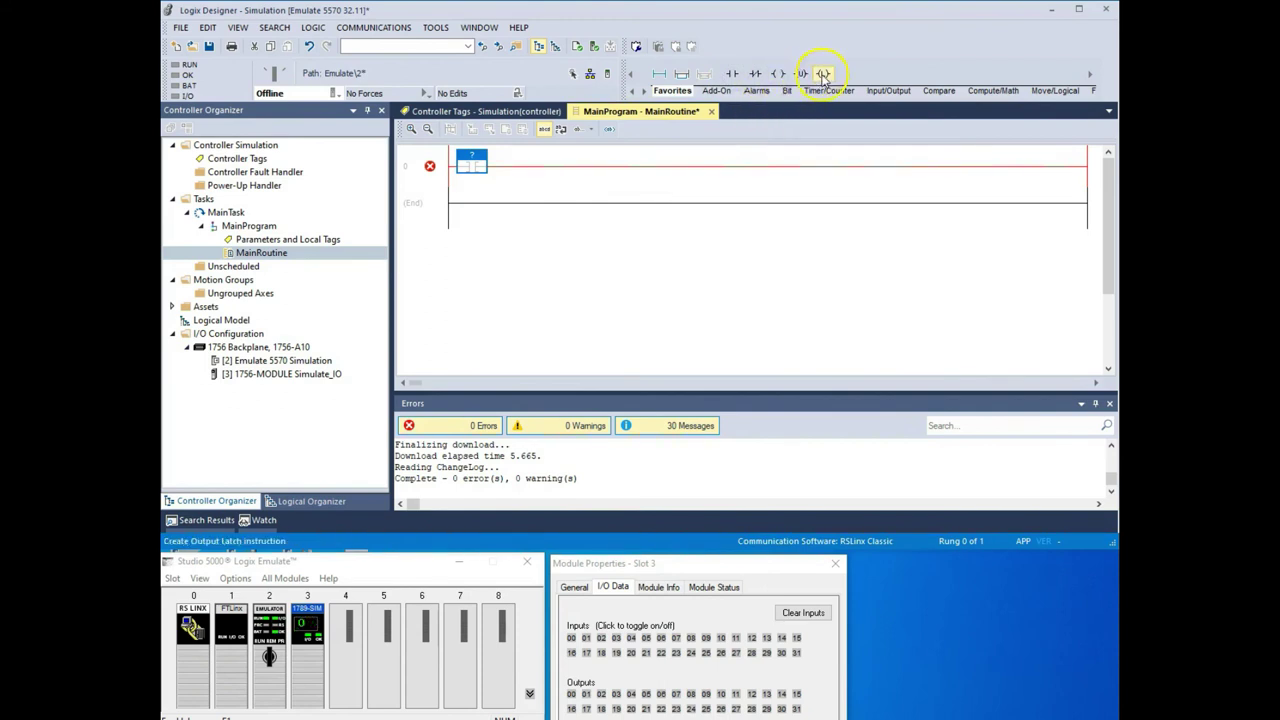
- Add a second rung containing an Examine On contact and an Output Unlatch instruction
left_click(447, 201)
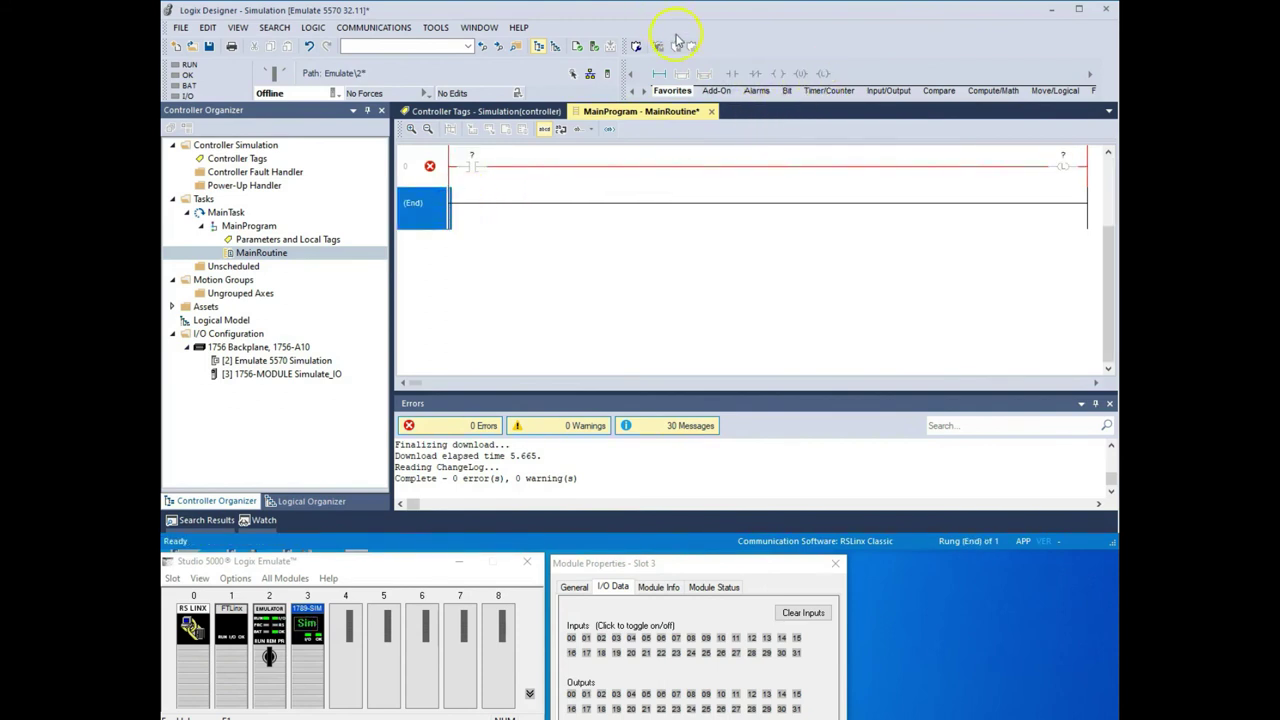
left_click(660, 76)
left_click(732, 75)
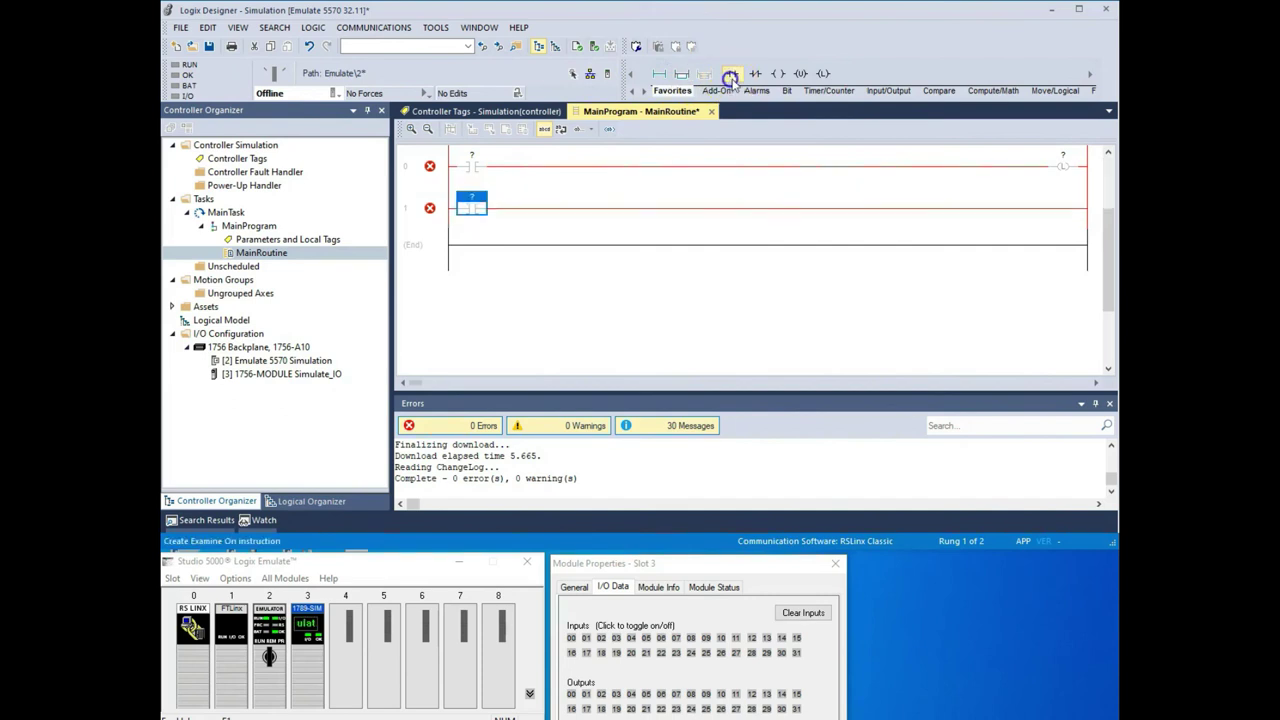
left_click(805, 75)
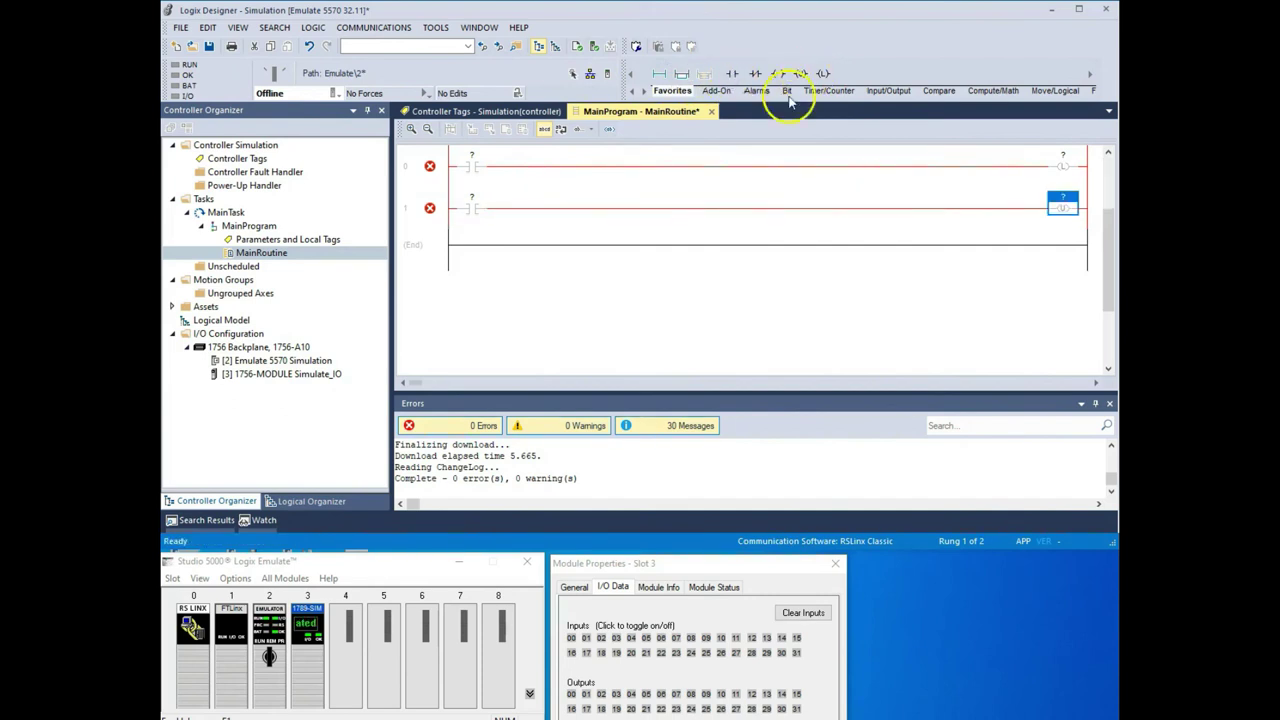
- Start a new tag named START for the rung 0 contact and set its type to Alias
right_click(473, 157)
left_click(518, 164)
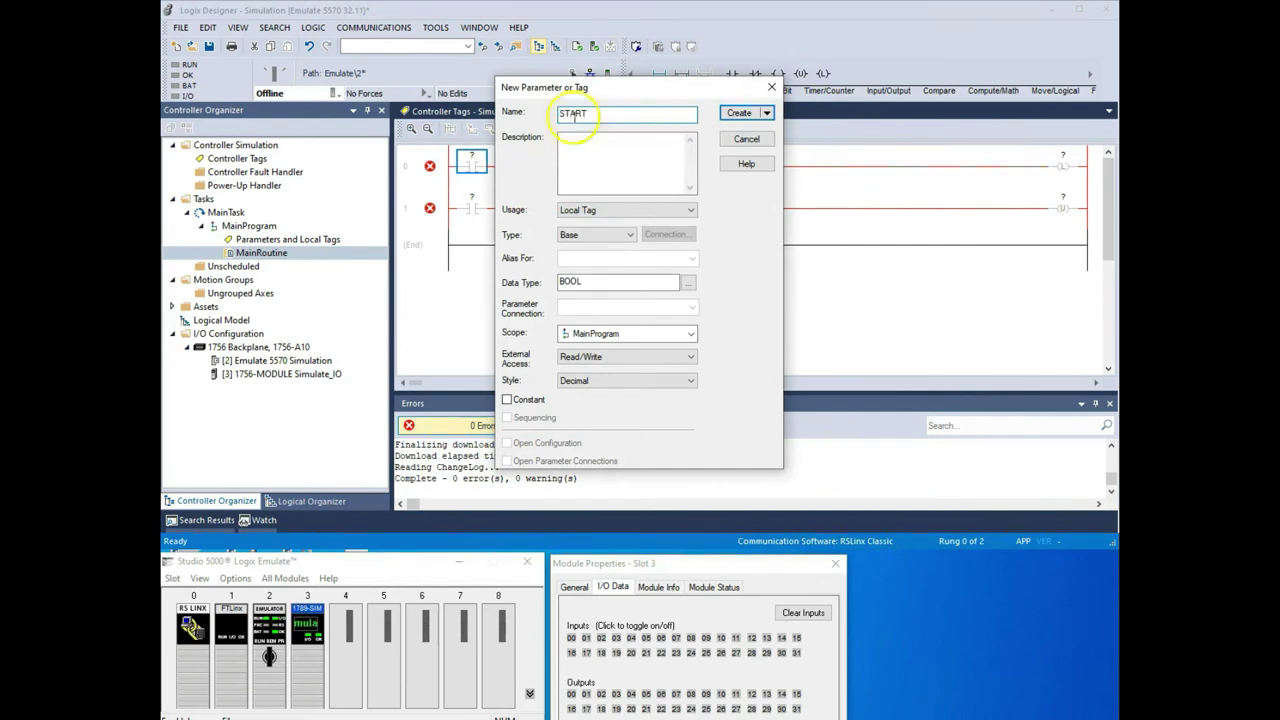
left_click(600, 237)
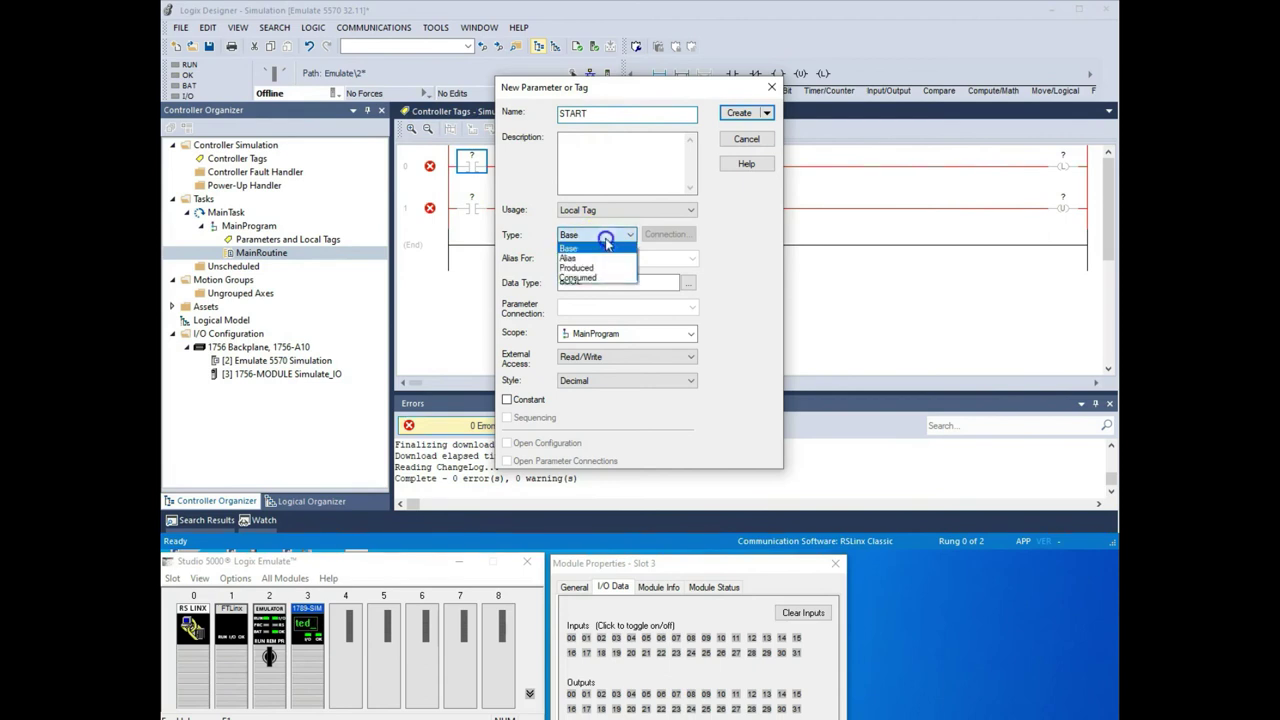
left_click(600, 258)
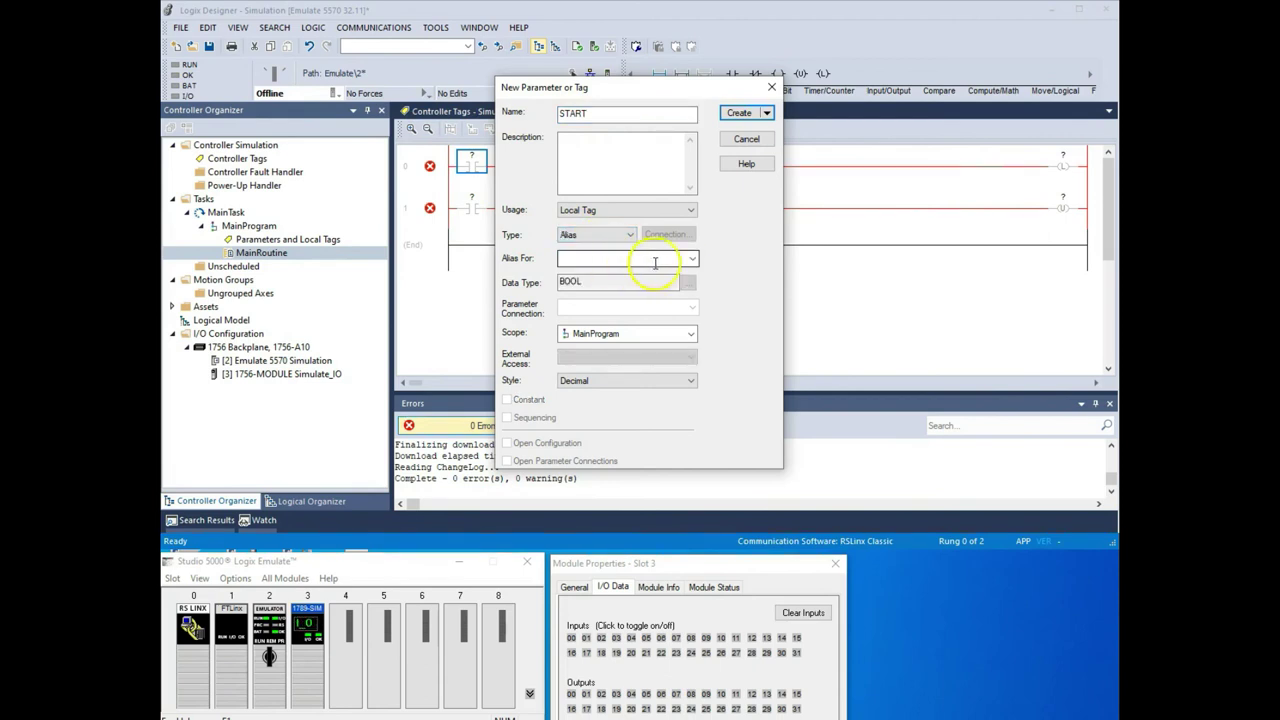
- Set the START tag's alias to Local:3:I.Data[1].0 and create the tag
left_click(691, 259)
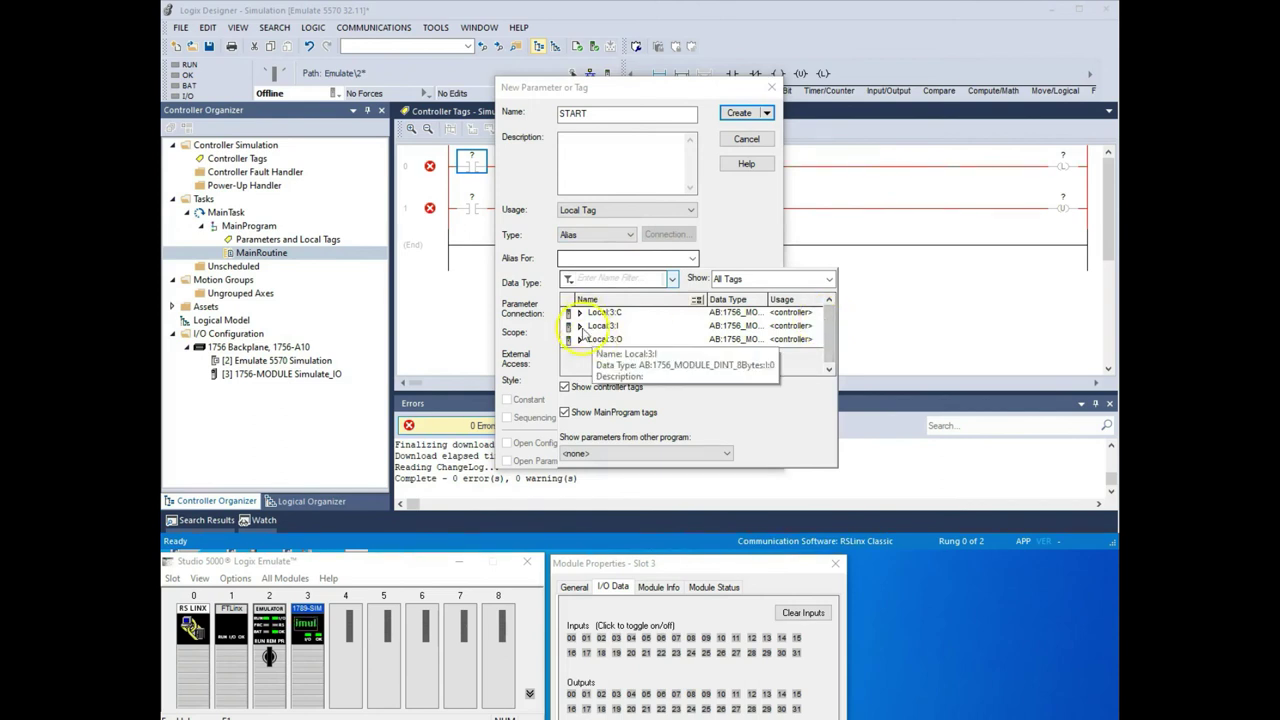
left_click(581, 328)
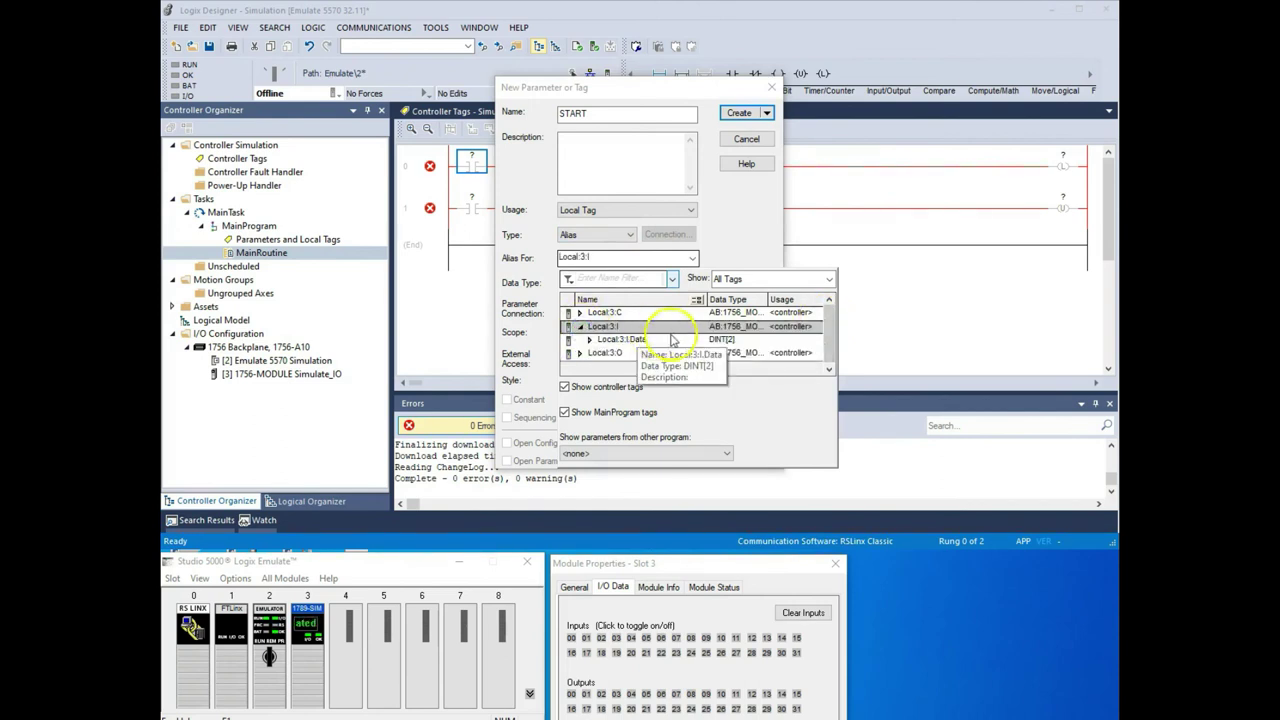
left_click(589, 341)
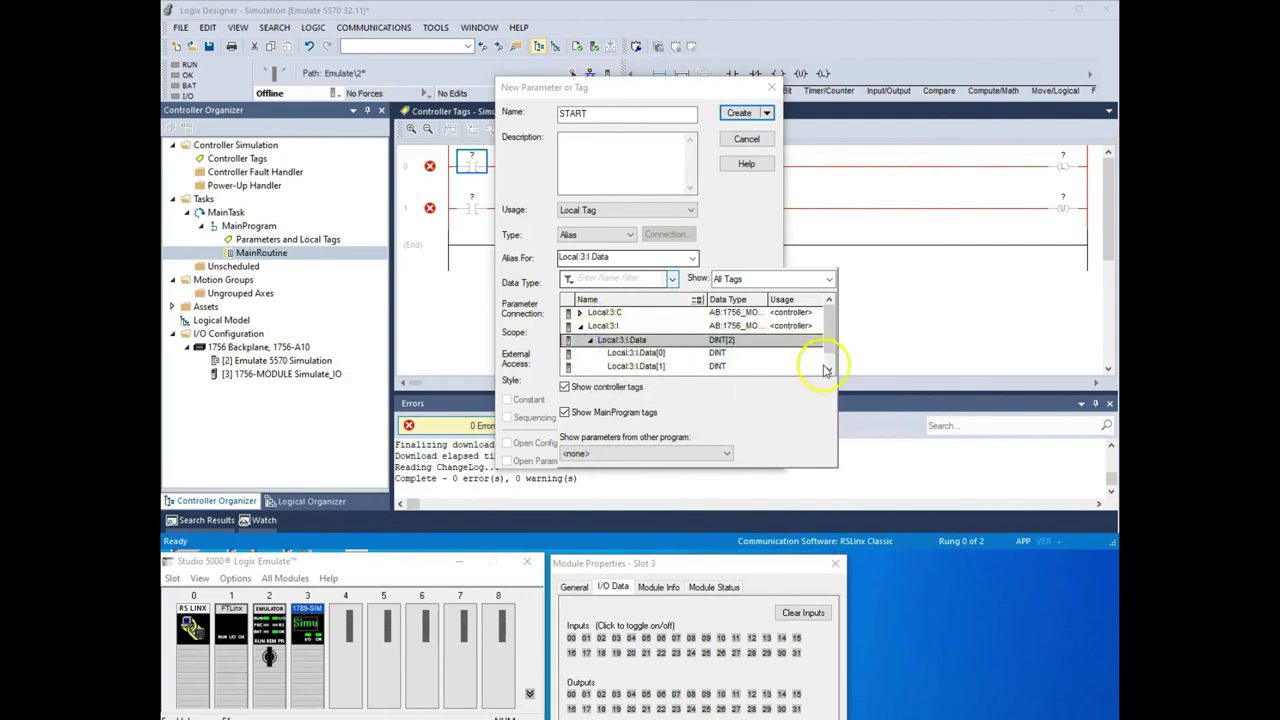
left_click(828, 369)
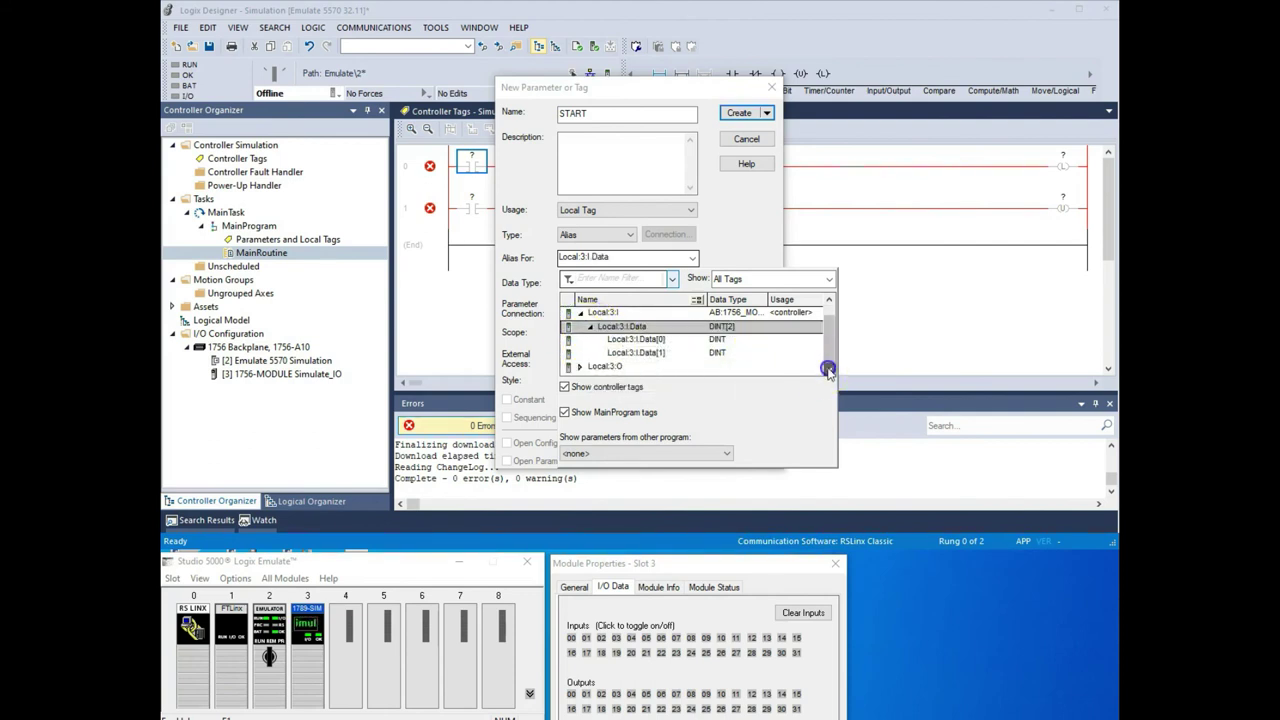
left_click(652, 355)
left_click(652, 357)
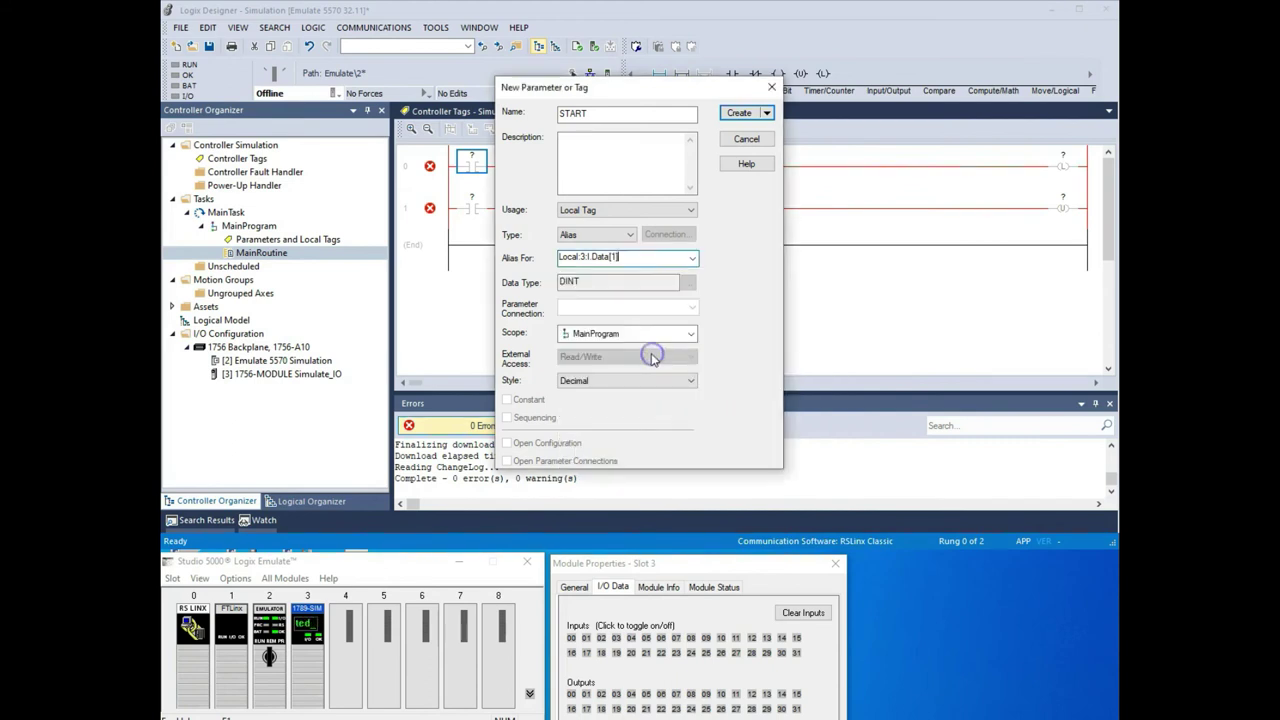
left_click(690, 259)
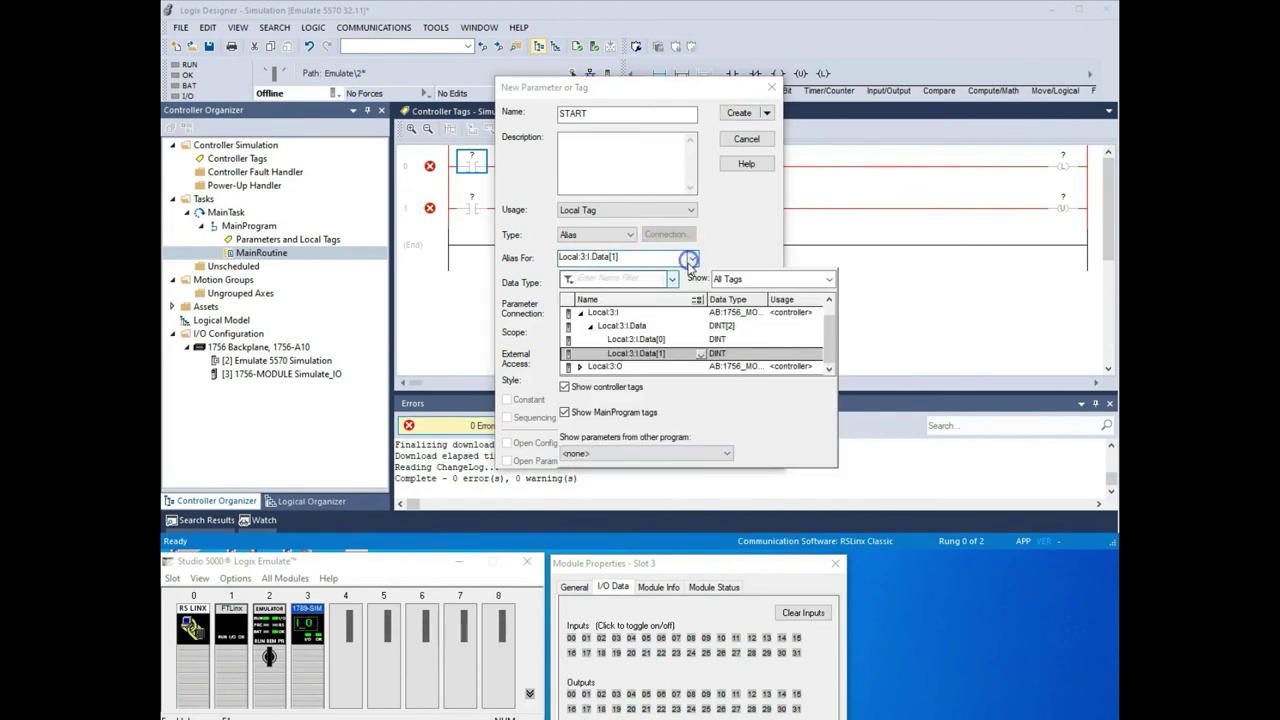
left_click(702, 355)
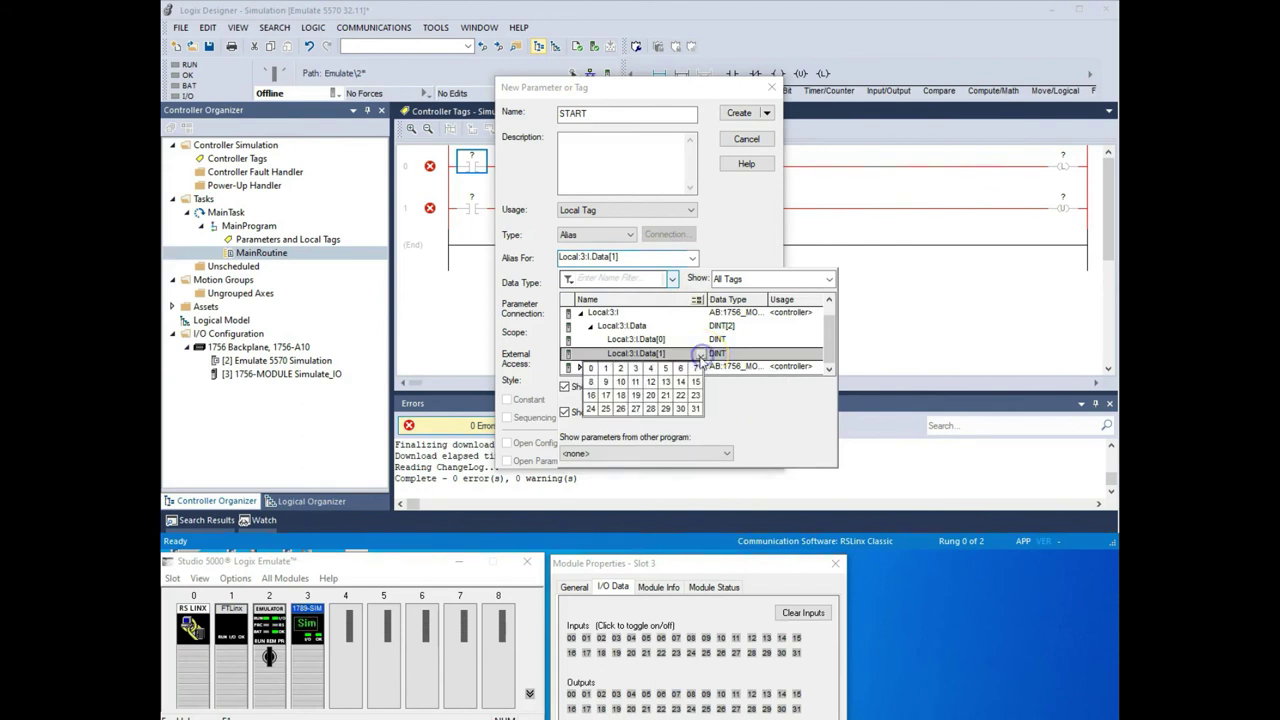
left_click(591, 368)
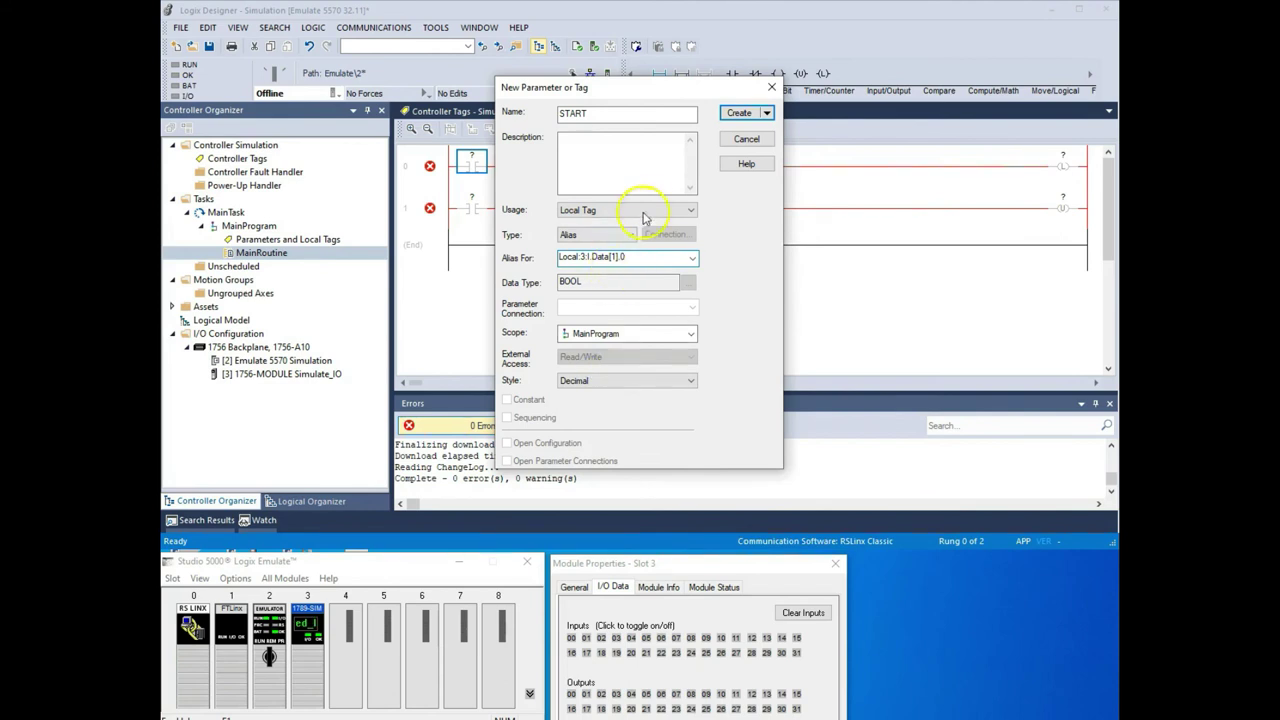
left_click(738, 115)
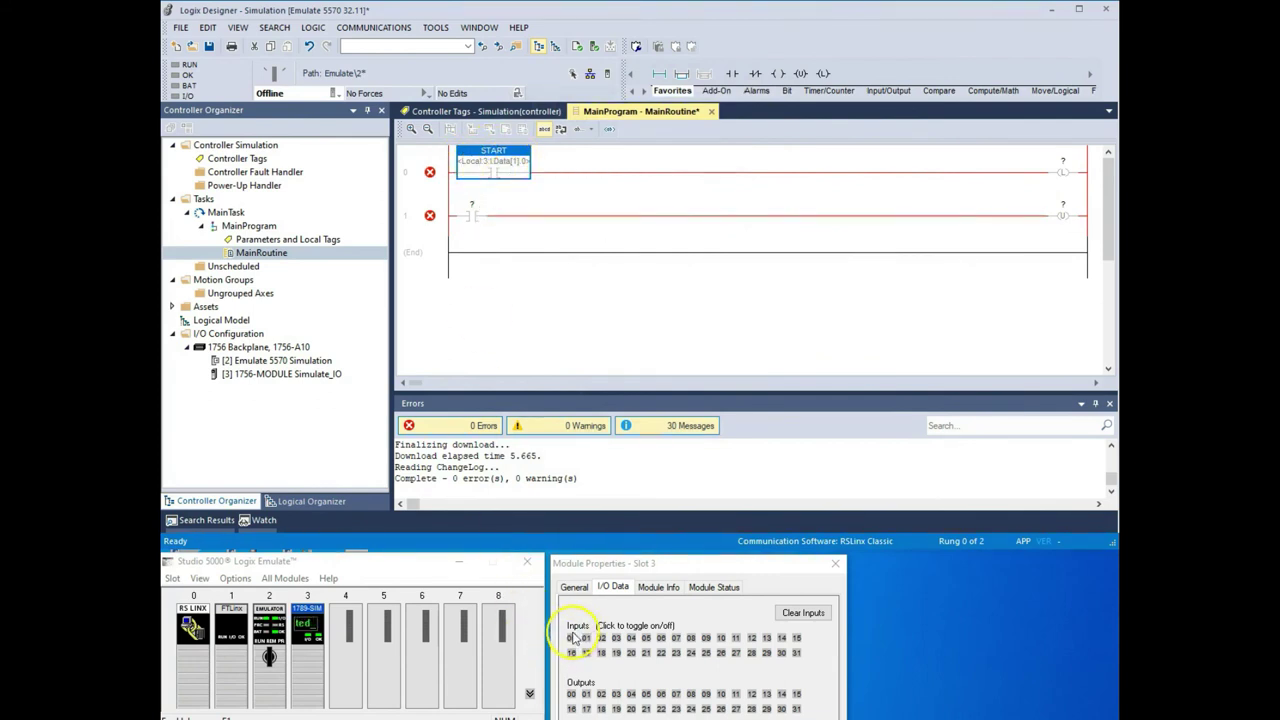
- Start a new tag named STOP for the rung 1 contact and set its type to Alias
right_click(477, 204)
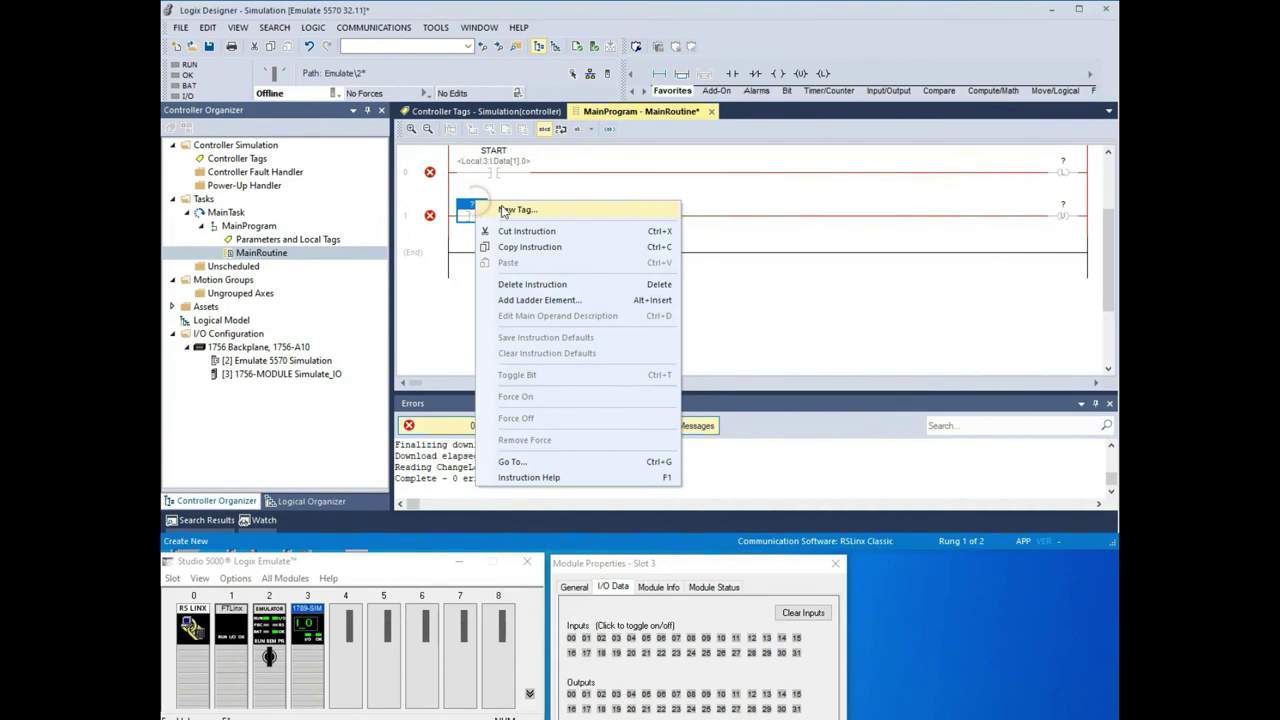
left_click(505, 210)
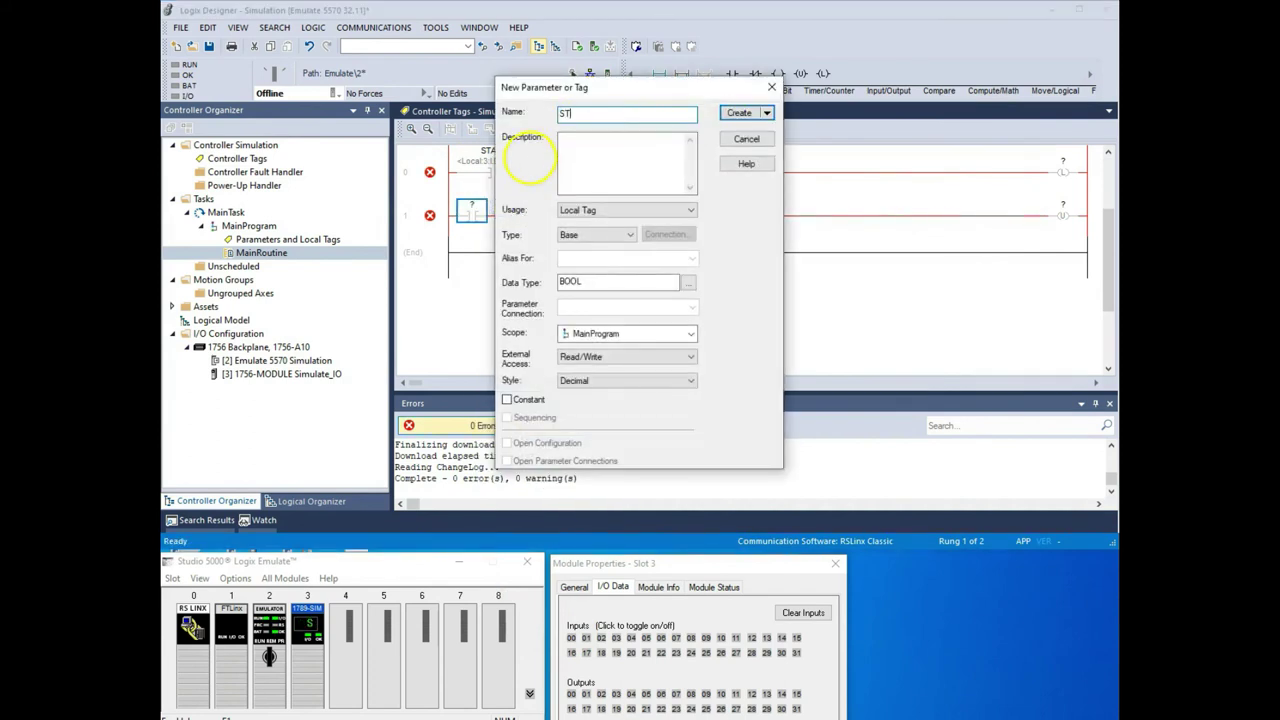
left_click(585, 234)
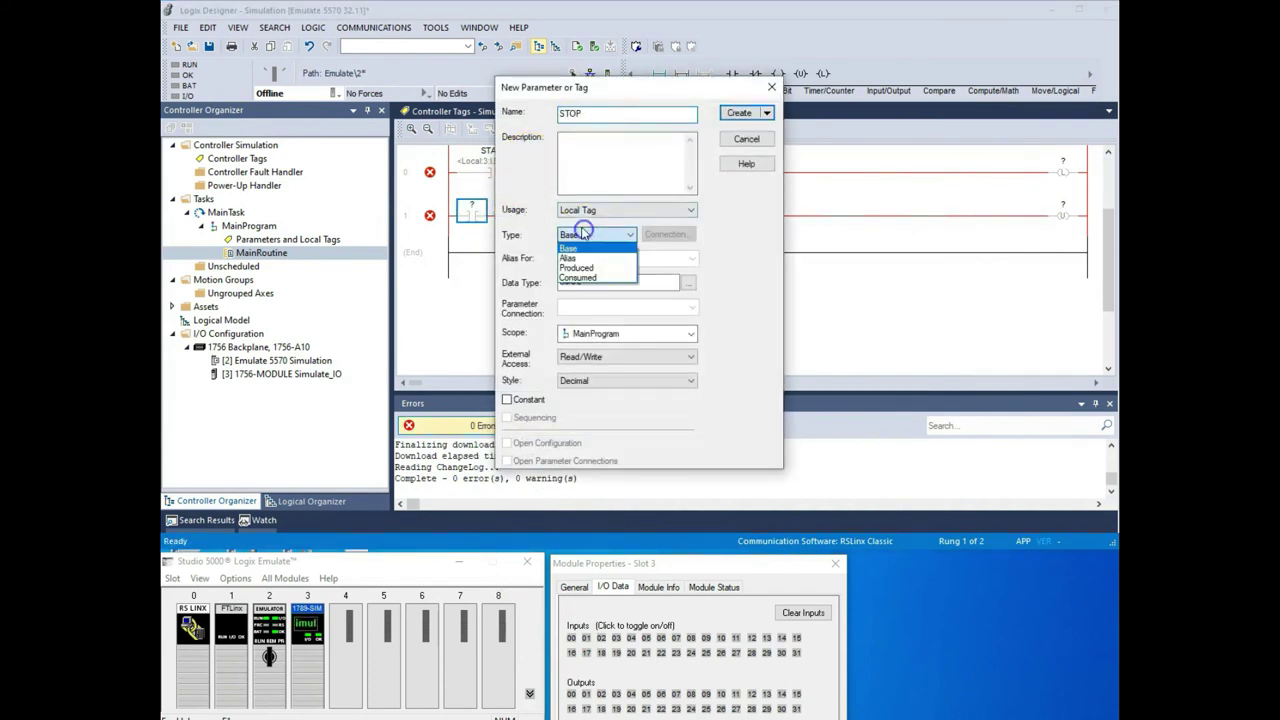
left_click(585, 258)
- Set the STOP tag's alias to Local:3:I.Data[1].1 and create the tag
left_click(692, 259)
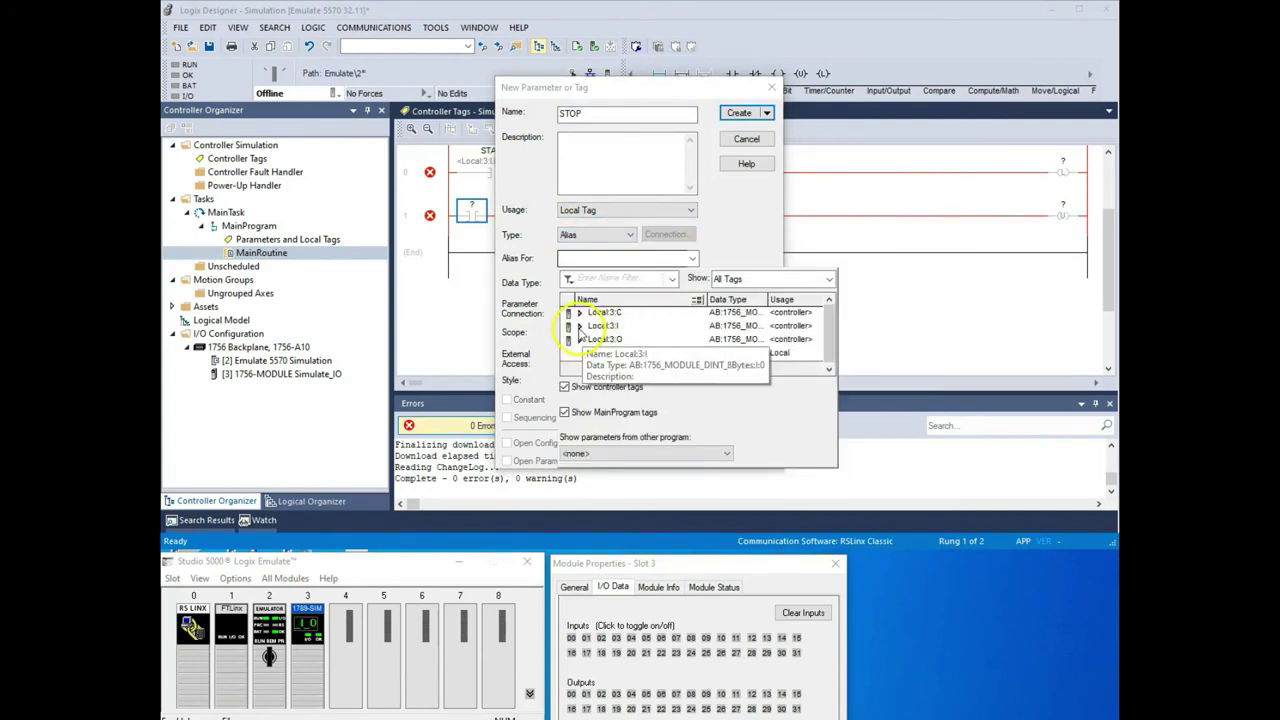
left_click(580, 326)
left_click(590, 340)
left_click(622, 340)
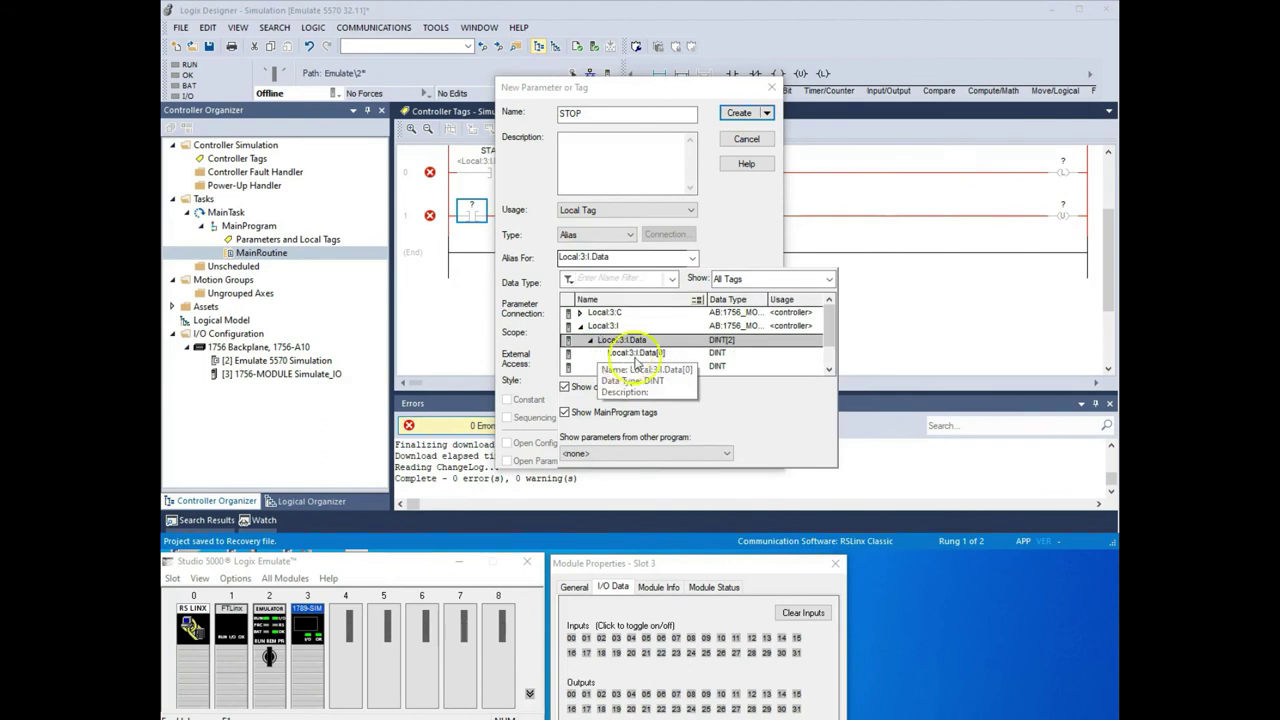
left_click_drag(830, 328, 830, 340)
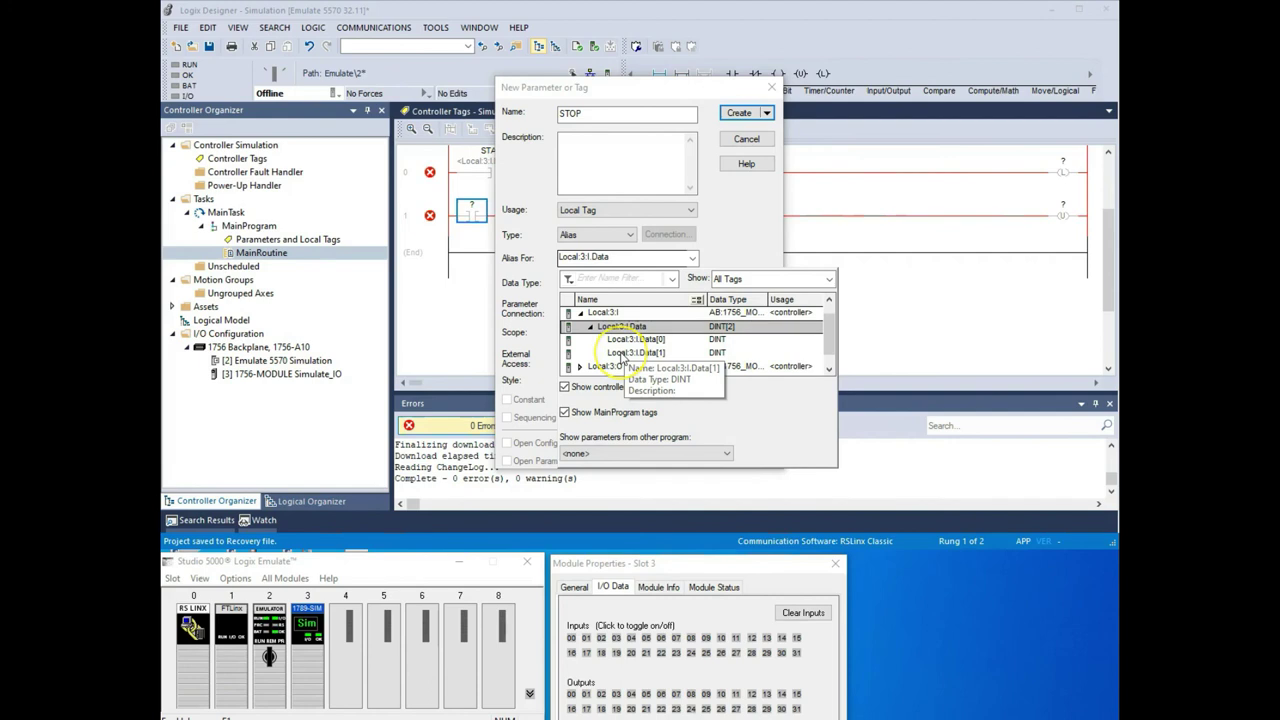
left_click(672, 353)
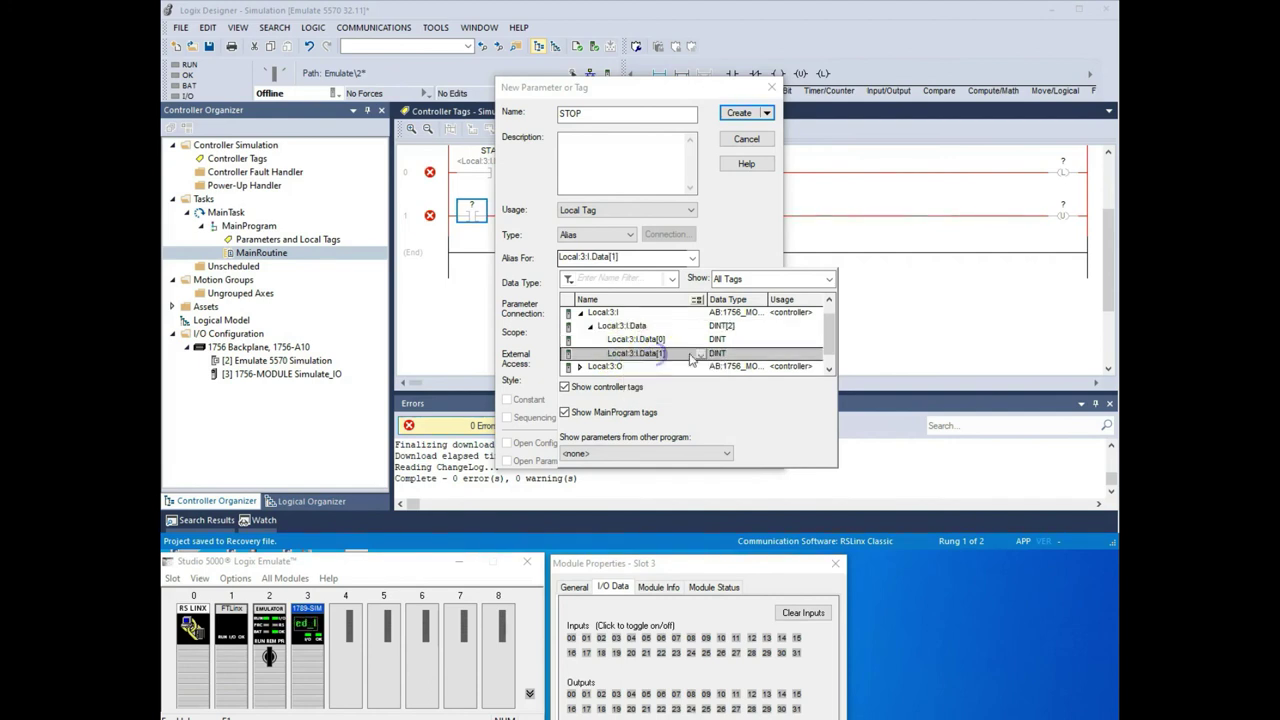
left_click(700, 353)
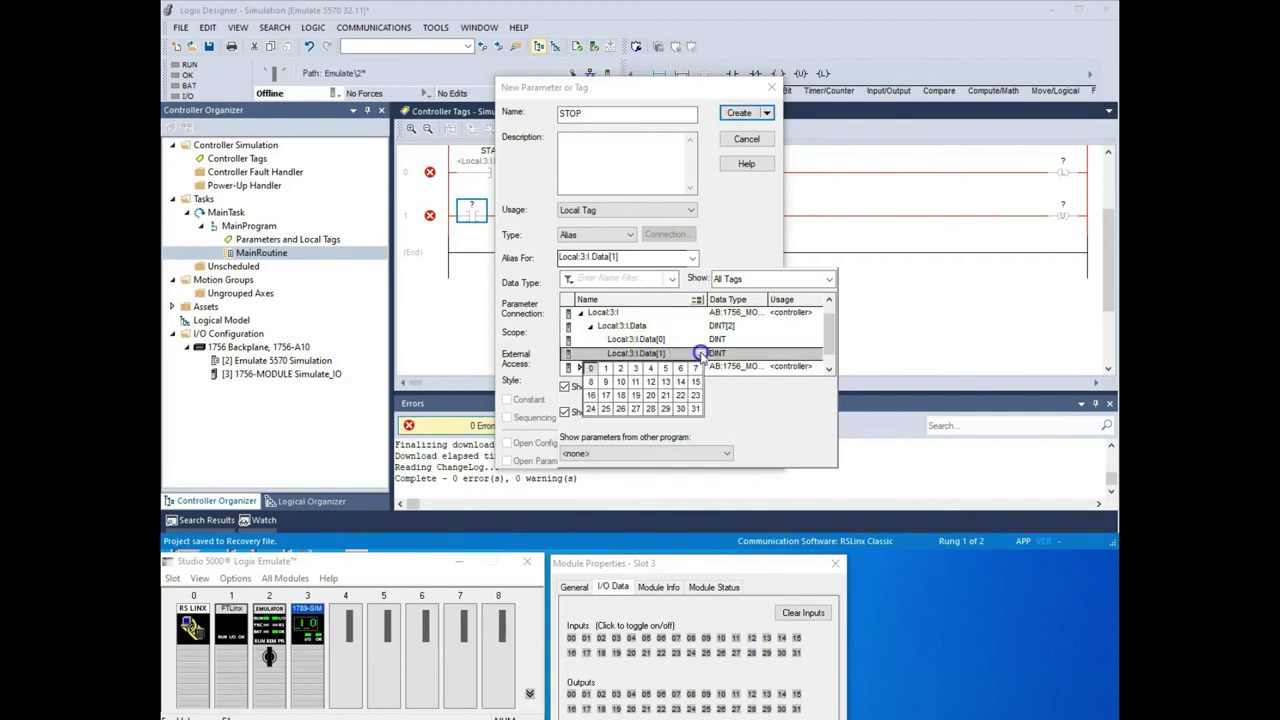
left_click(605, 371)
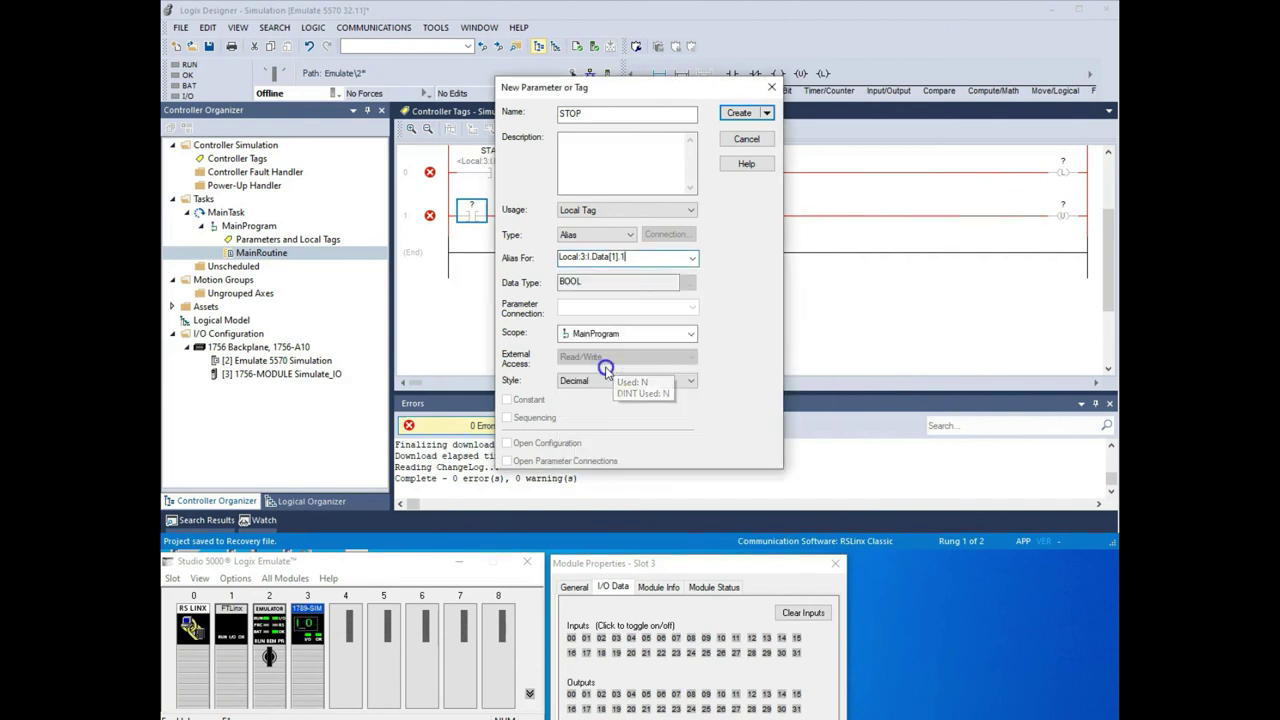
left_click(738, 114)
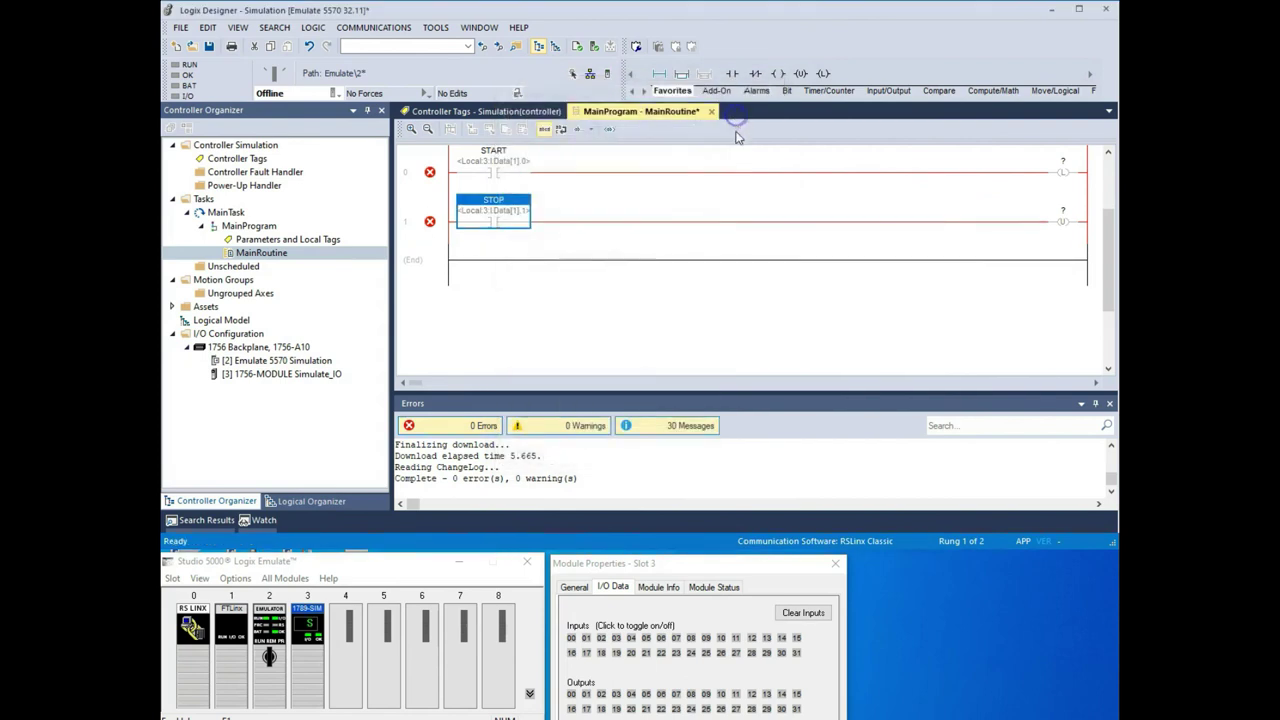
- Start a new tag named RUN for the rung 0 Output Latch and set its type to Alias
right_click(1062, 163)
left_click(1031, 172)
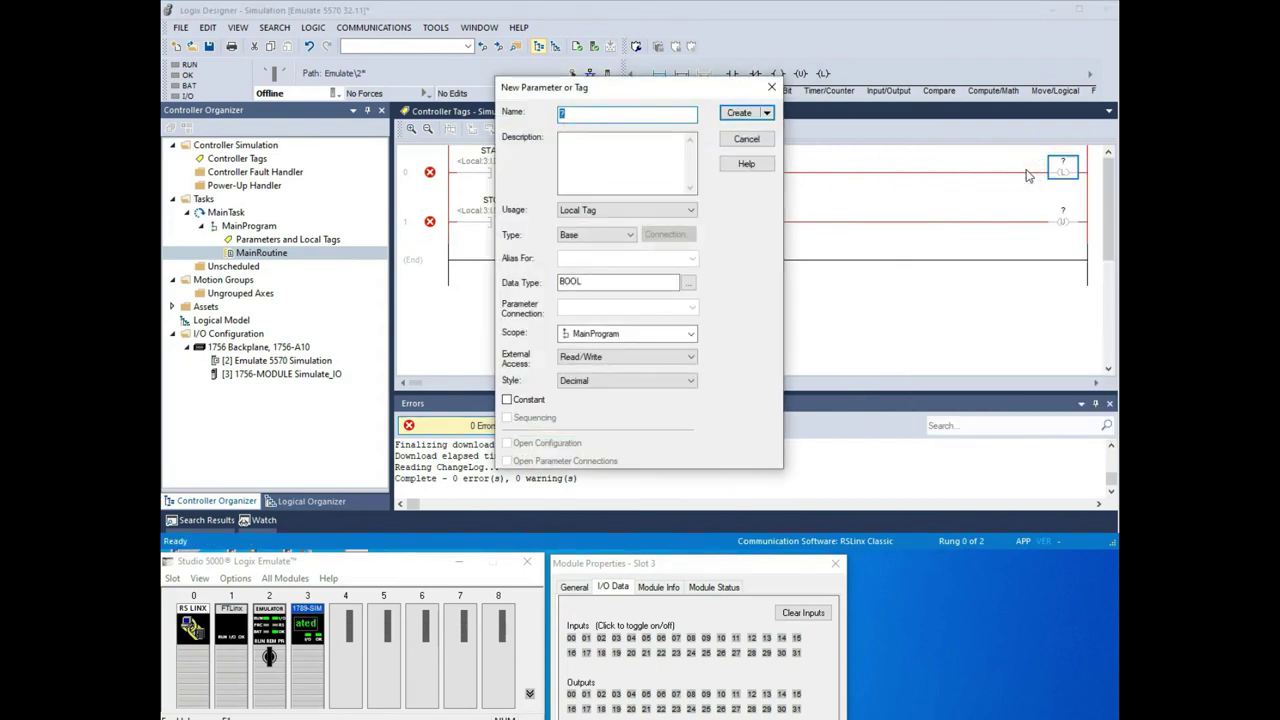
left_click(597, 234)
left_click(588, 250)
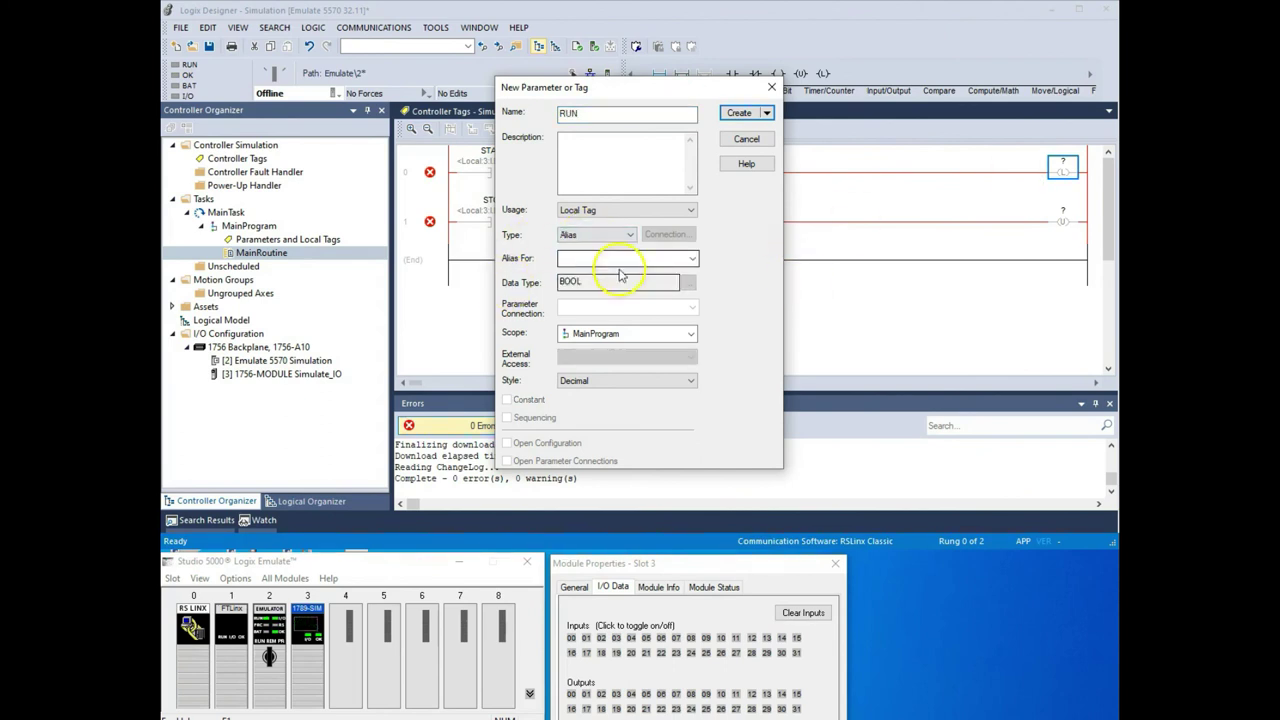
- Create the RUN tag as an alias for Local:3:O.Data[0].0 and assign it to the rung 1 Output Unlatch as well
left_click(691, 258)
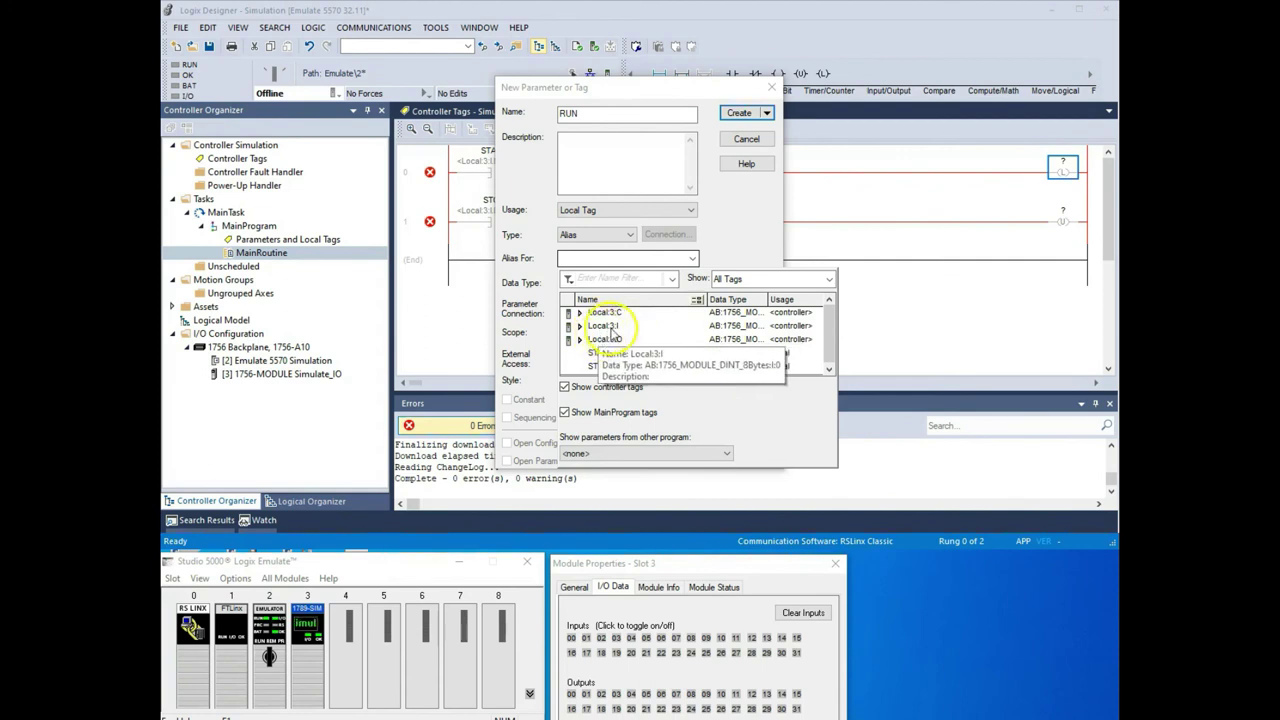
left_click(580, 341)
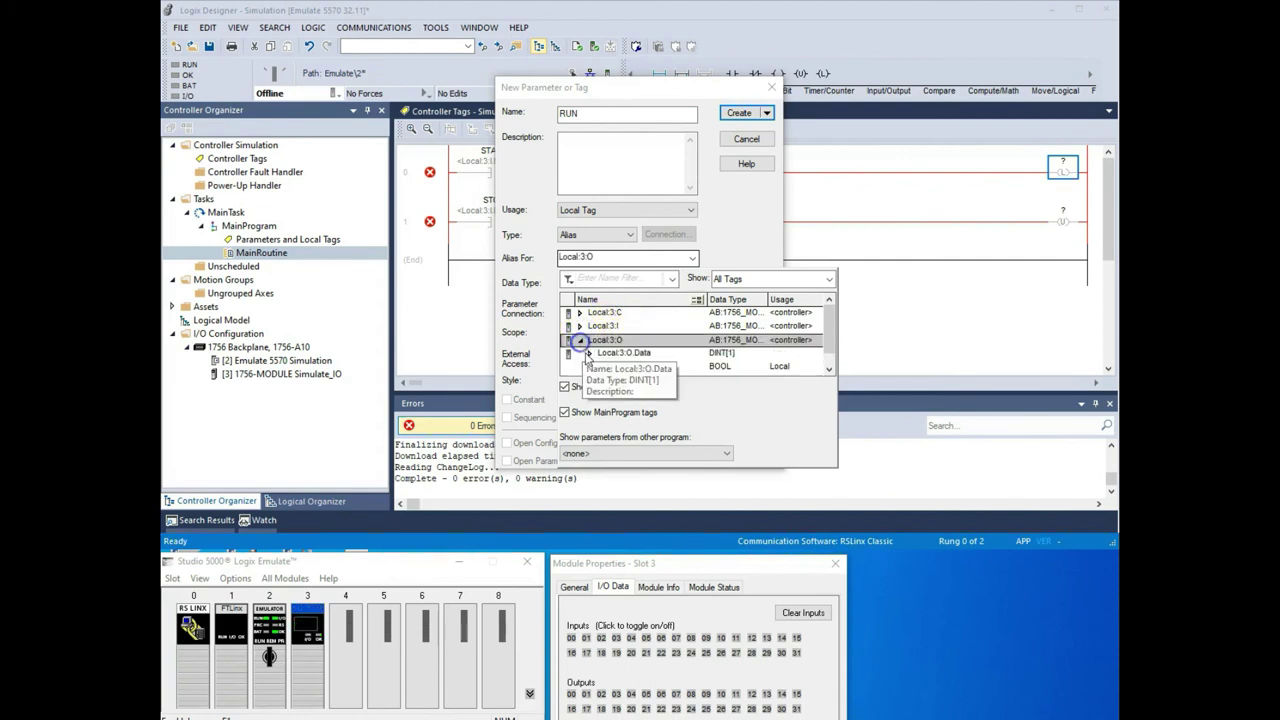
left_click(590, 354)
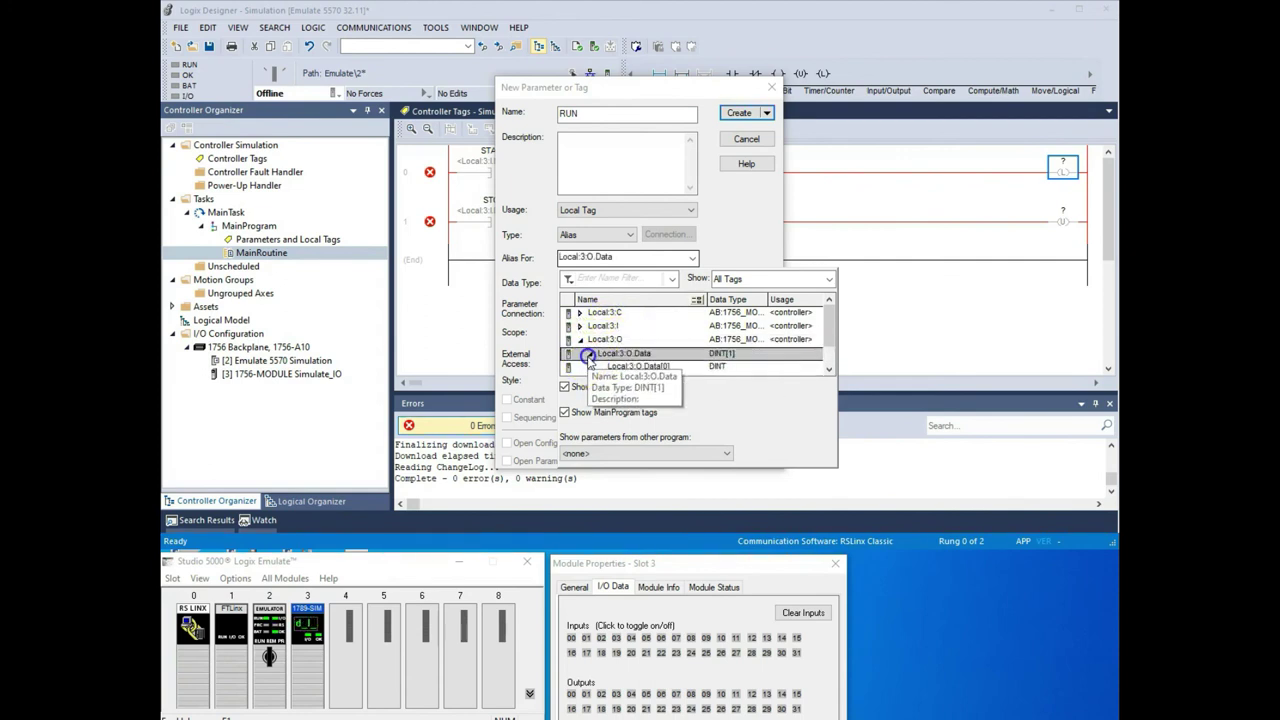
left_click(829, 369)
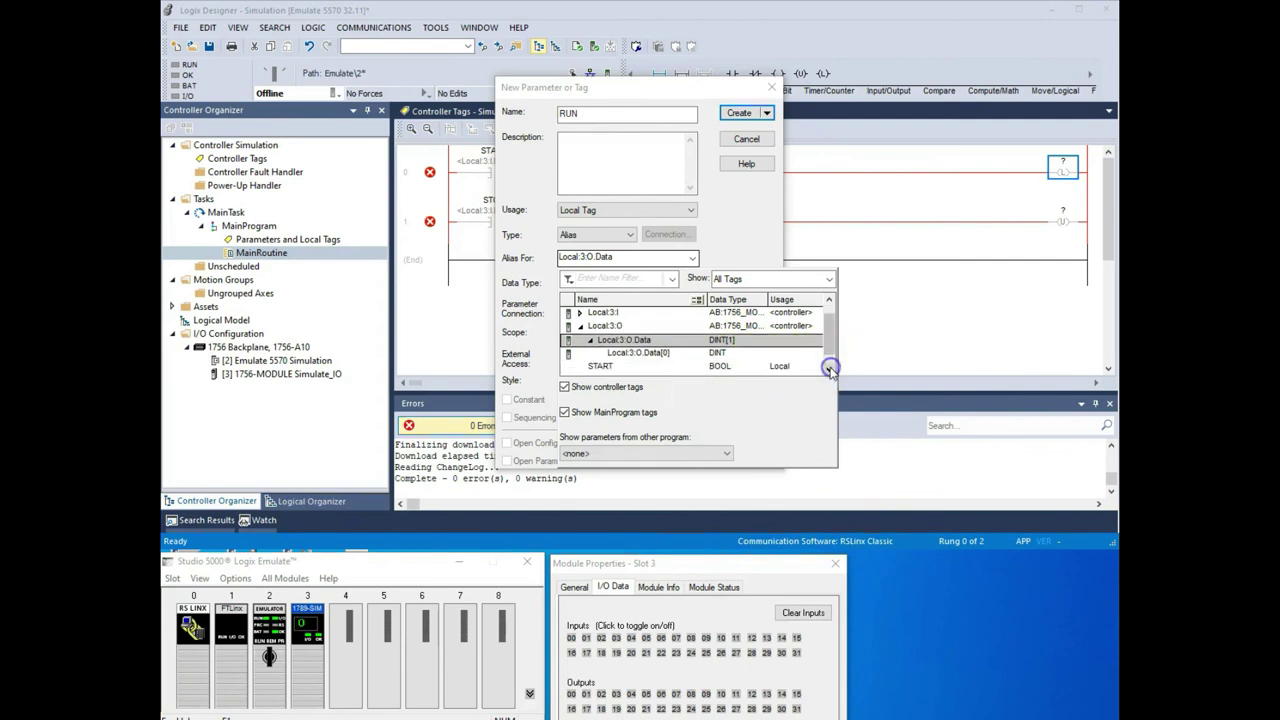
left_click(655, 354)
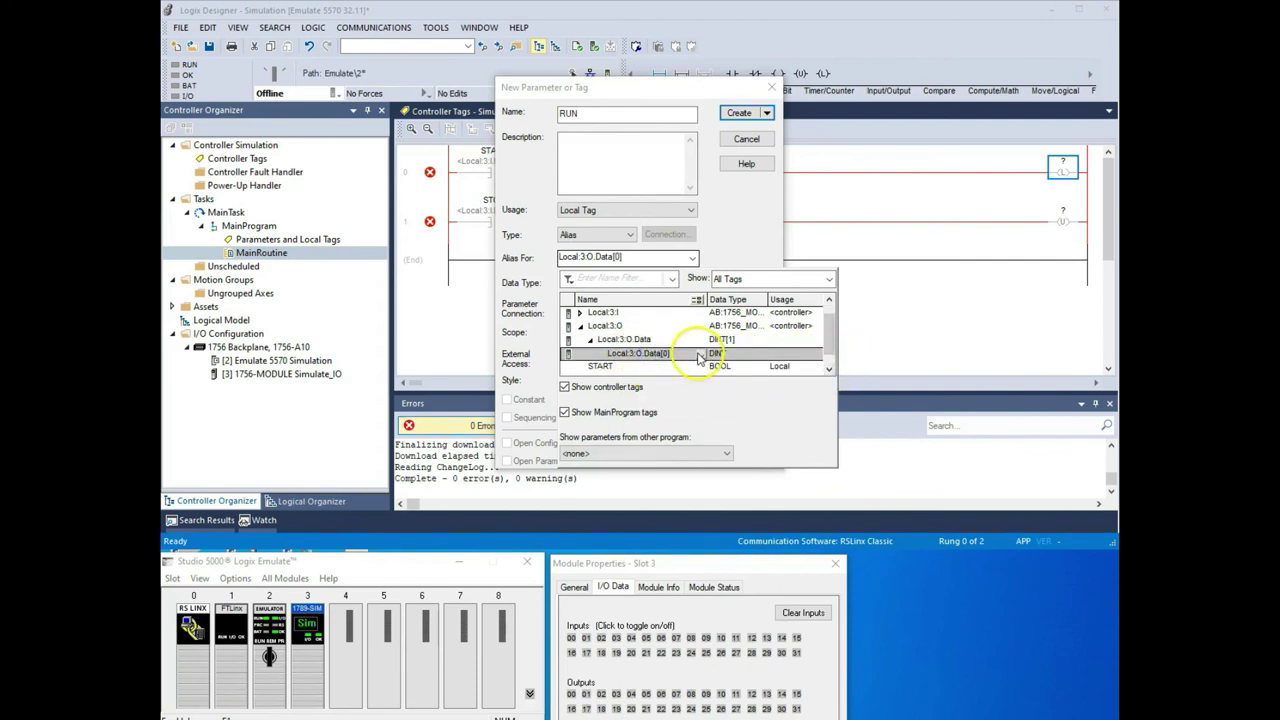
left_click(701, 354)
left_click(584, 346)
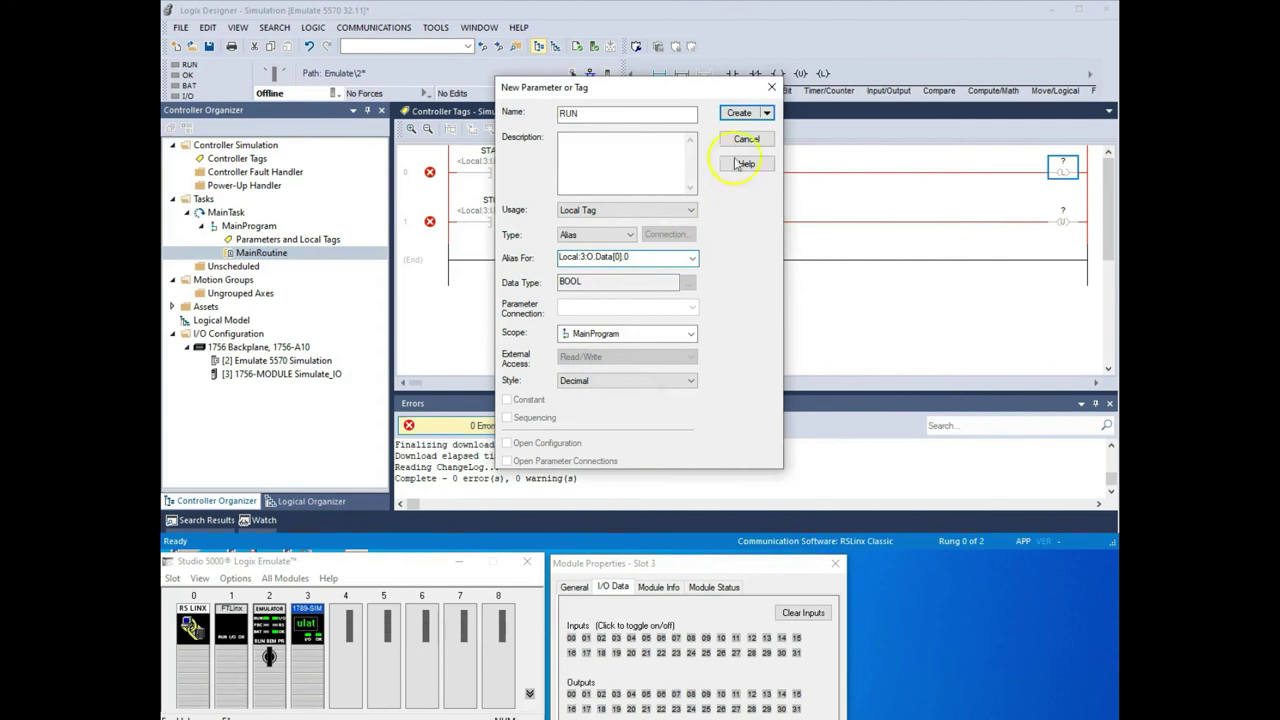
left_click(740, 116)
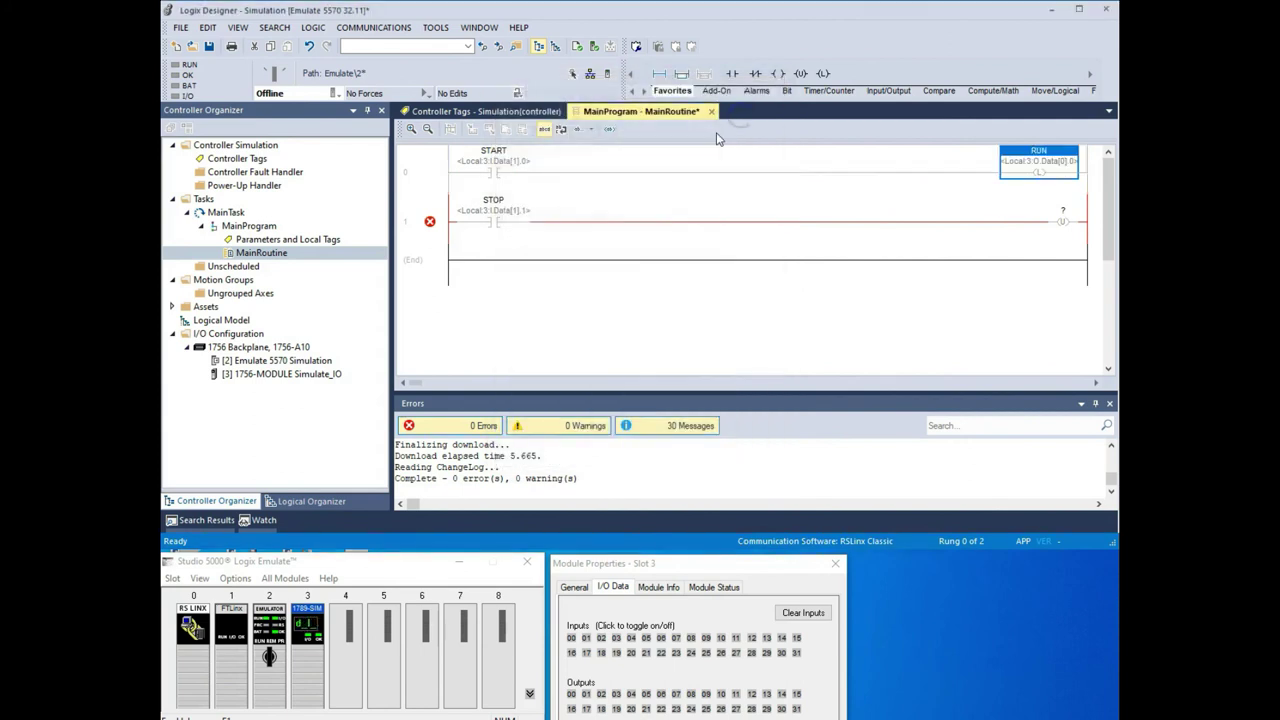
left_click(1040, 162)
left_click_drag(1042, 163, 1062, 212)
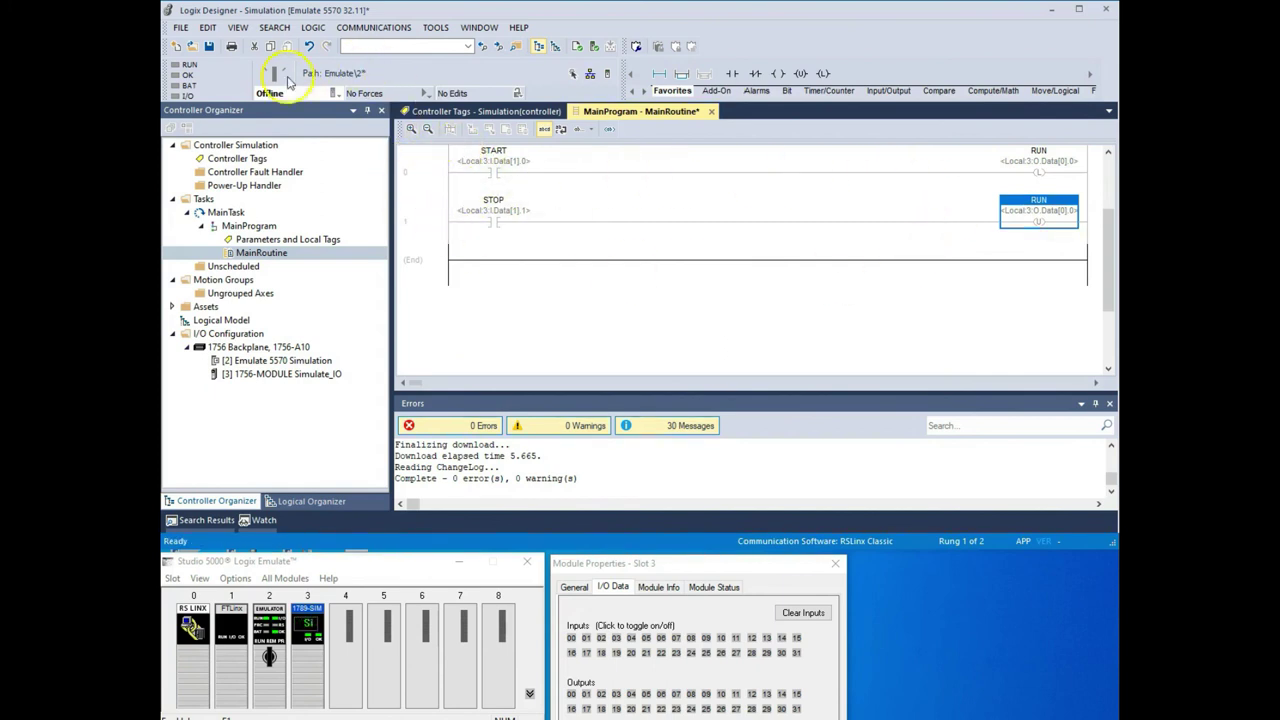
- Download the project to the emulated controller and change its mode back to Remote Run
left_click(333, 94)
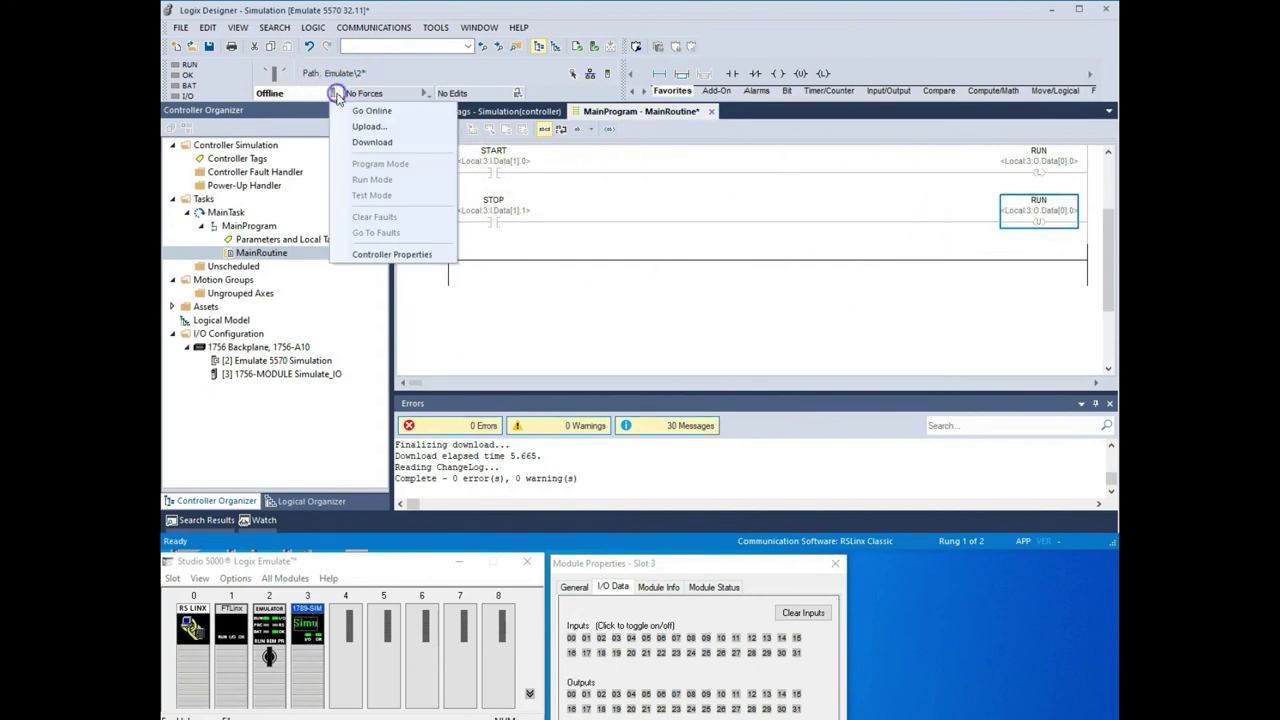
left_click(362, 137)
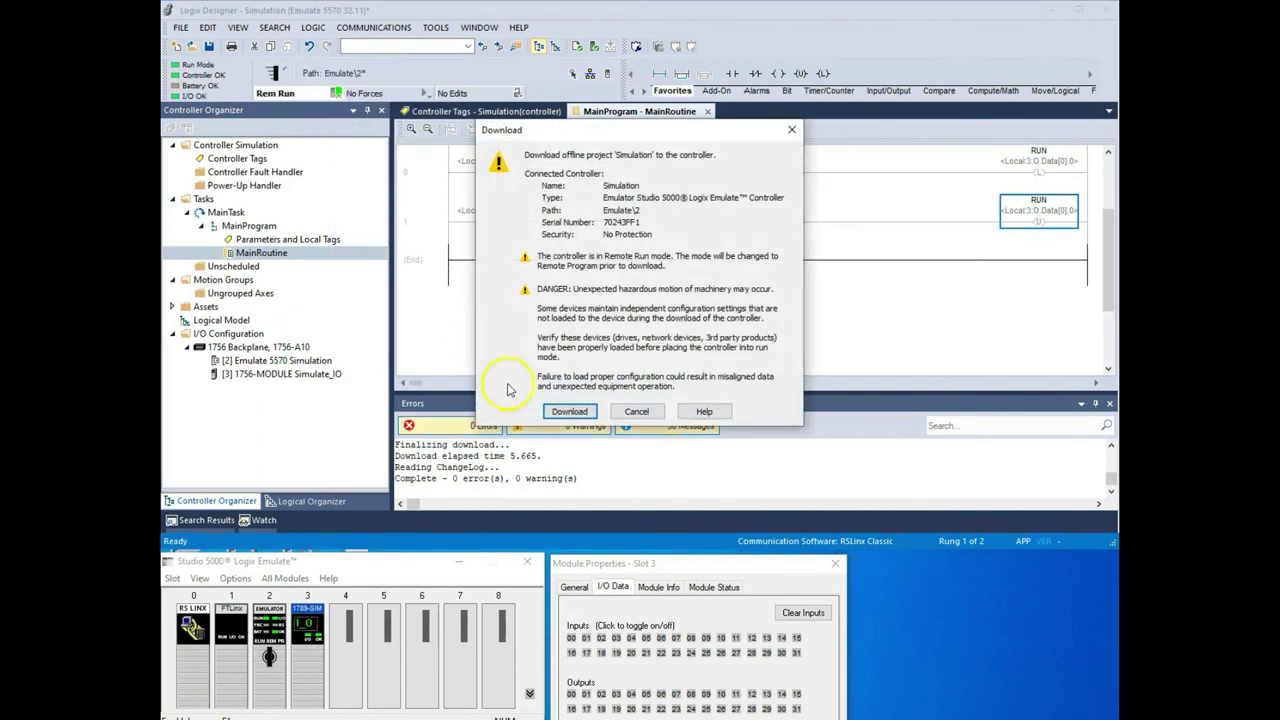
left_click(572, 411)
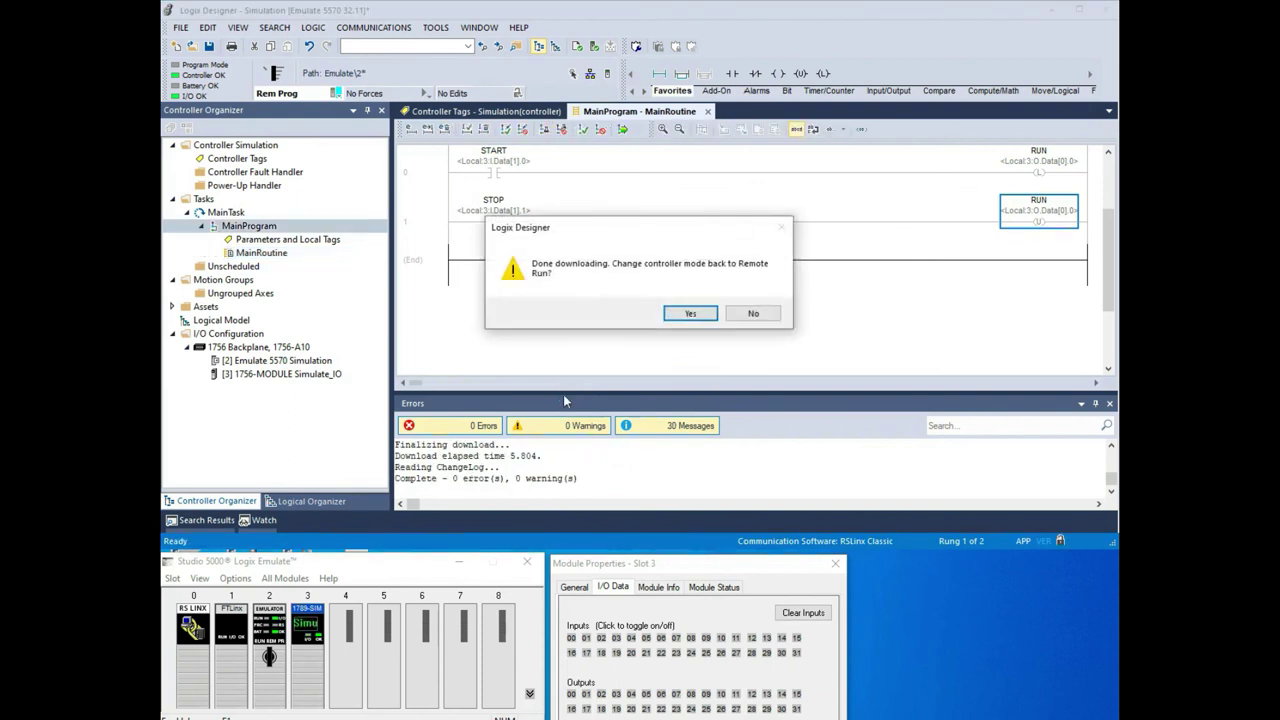
left_click(690, 314)
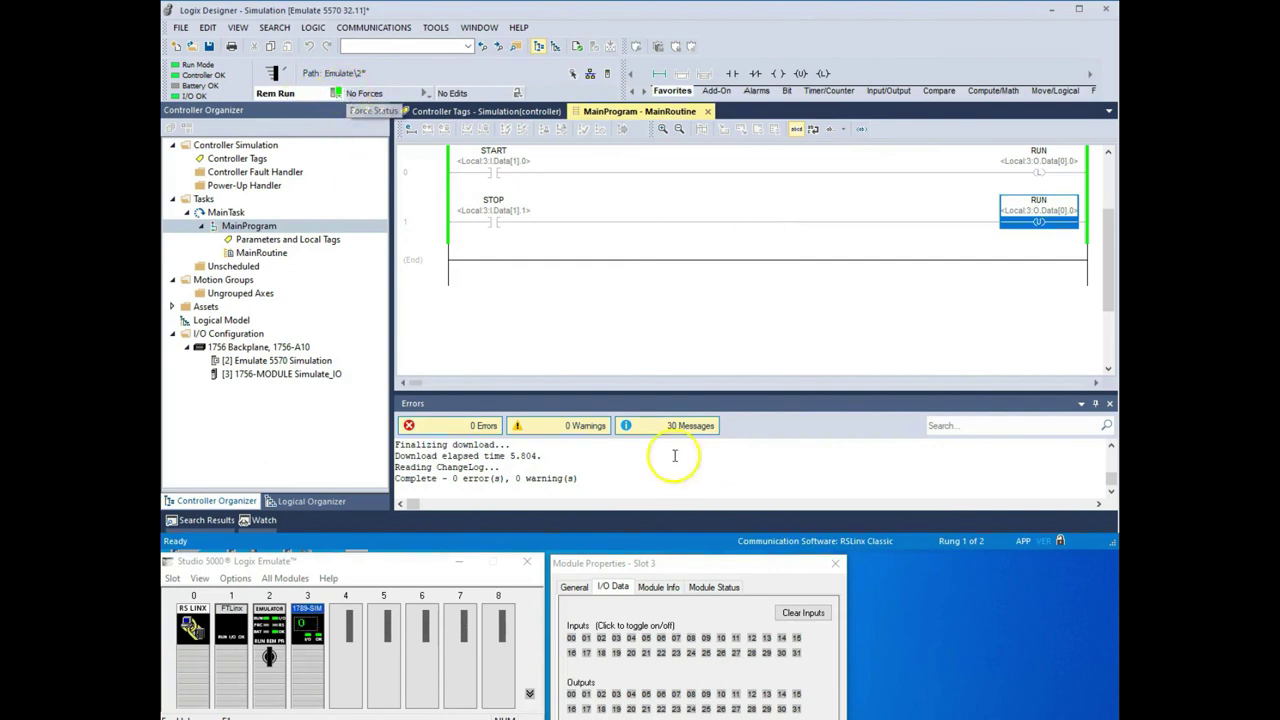
- Switch simulated input 00 of the slot 3 module on and off again to test the START latch
left_click(571, 639)
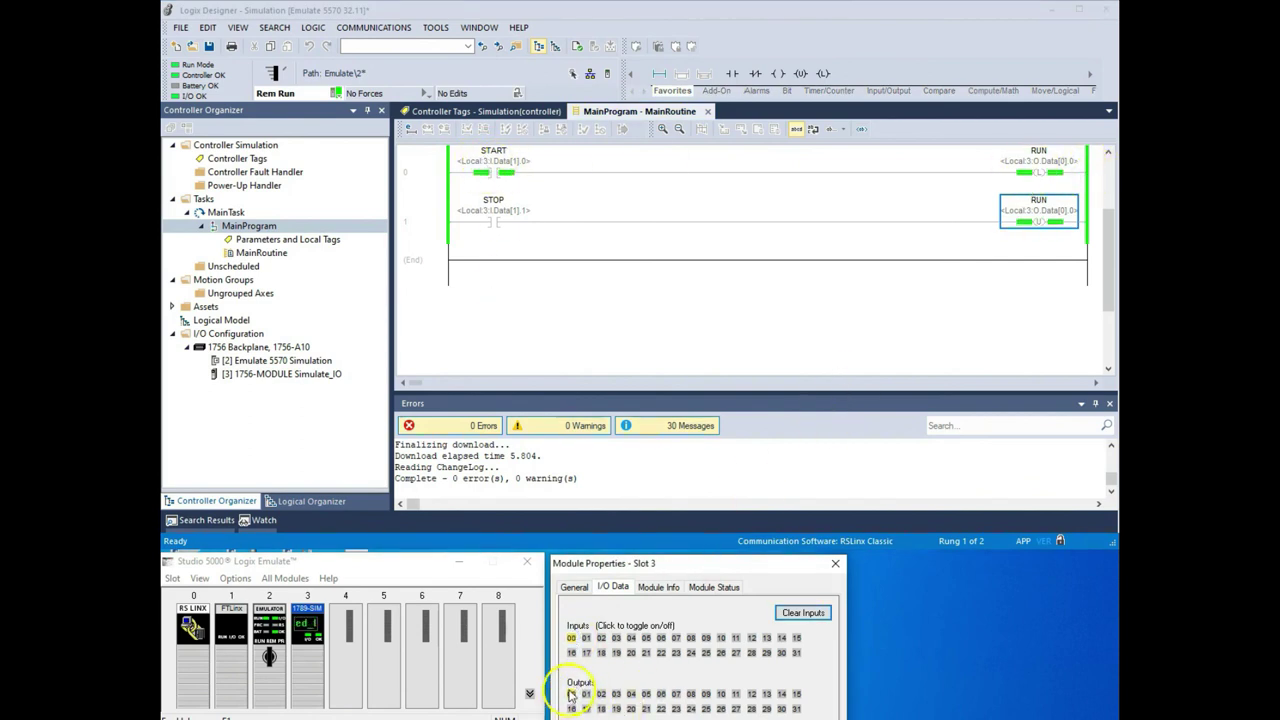
left_click(571, 639)
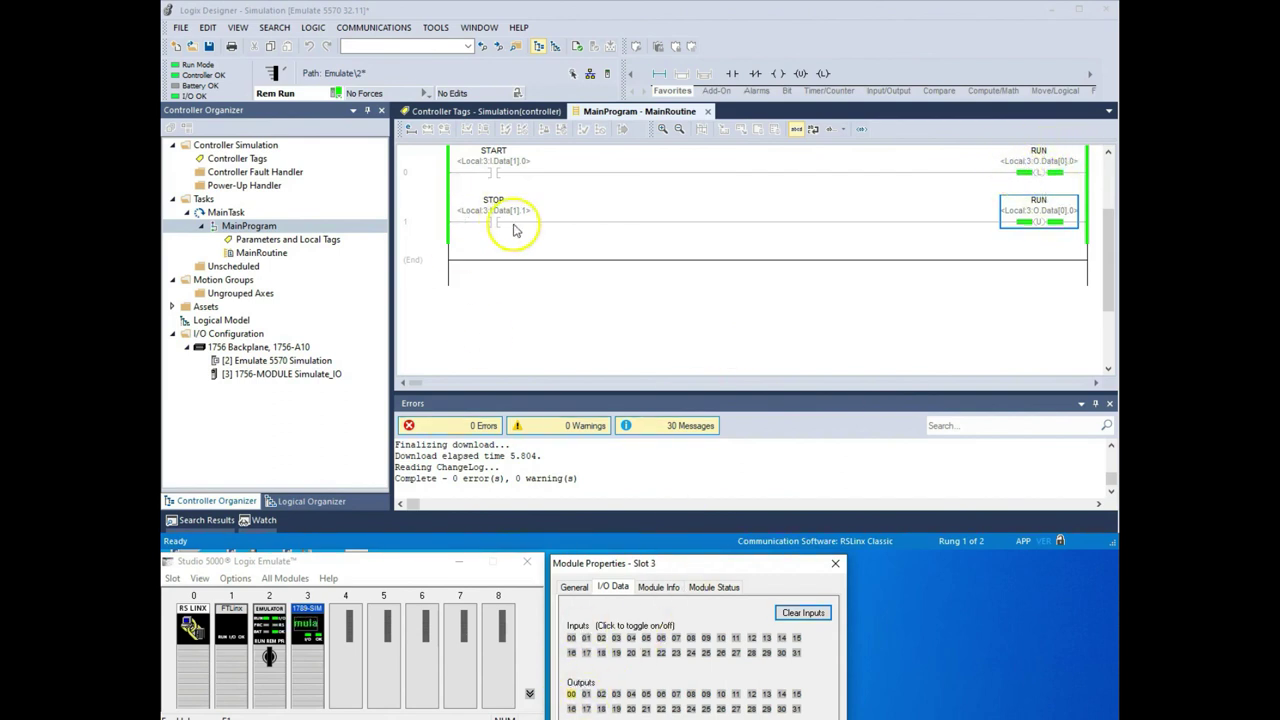
- Switch simulated input 01 of the slot 3 module on and off again to test the STOP unlatch
left_click(586, 638)
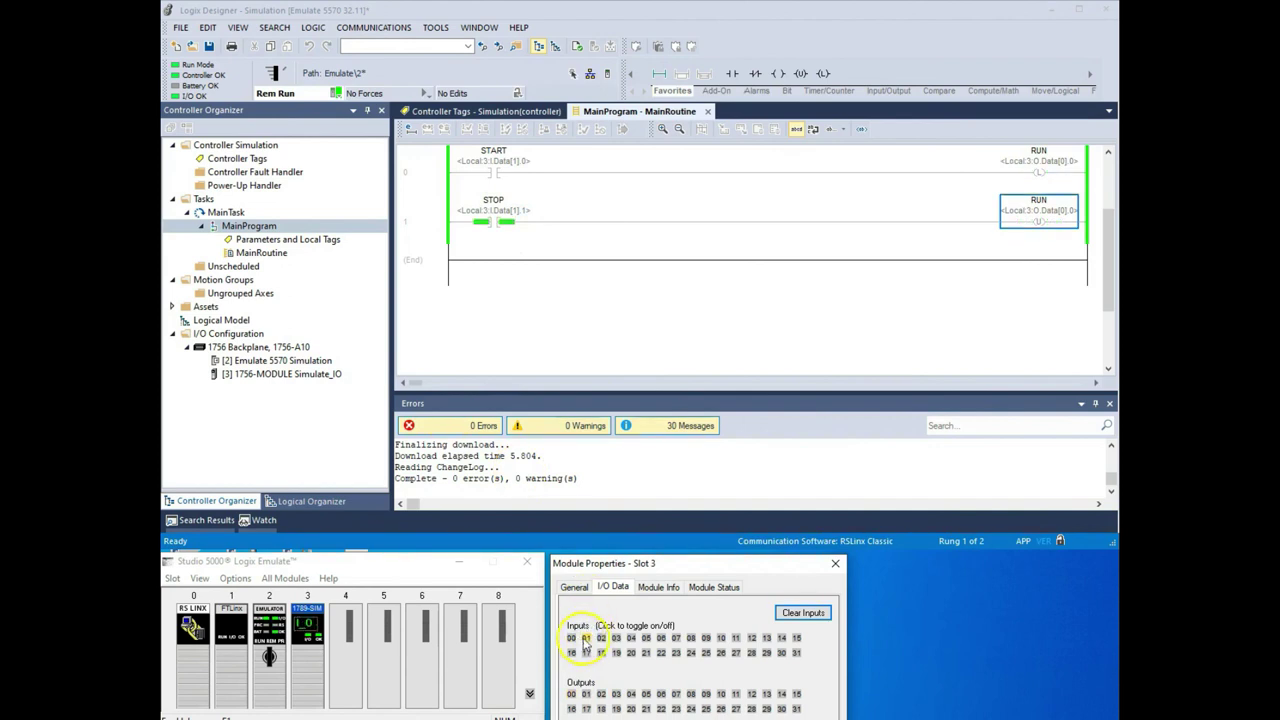
left_click(586, 638)
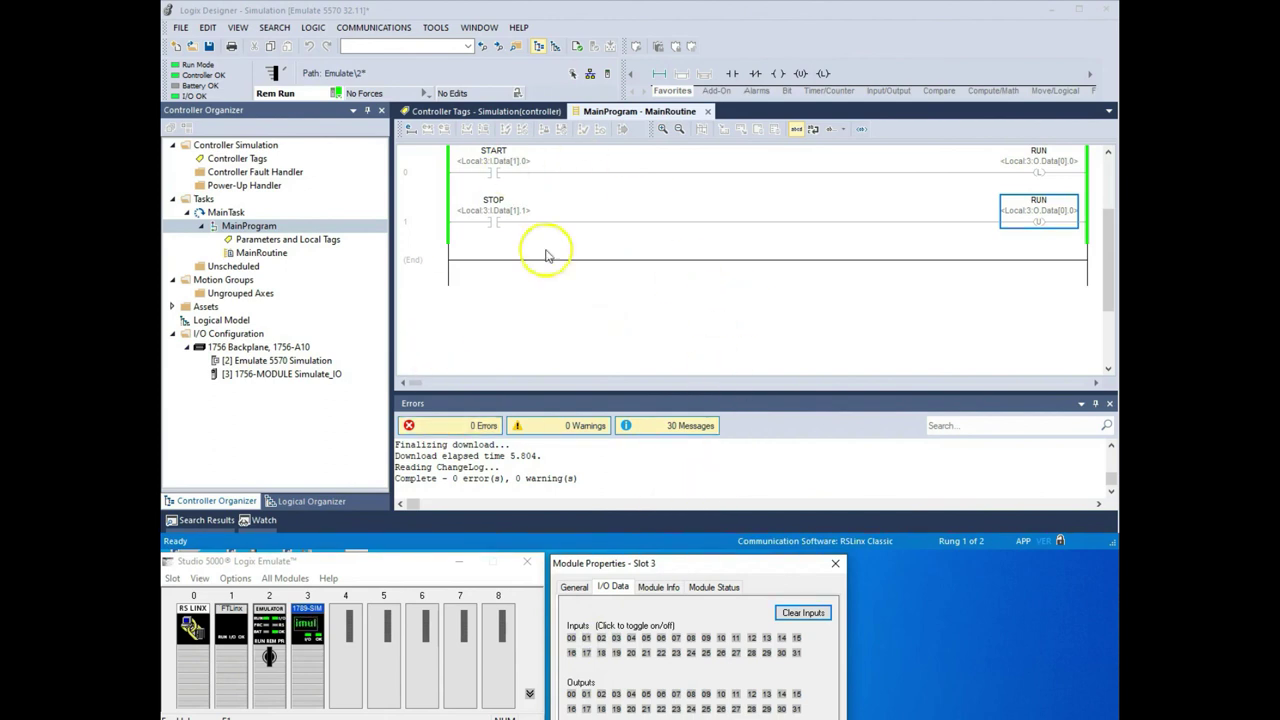
left_click(386, 30)
left_click(380, 44)
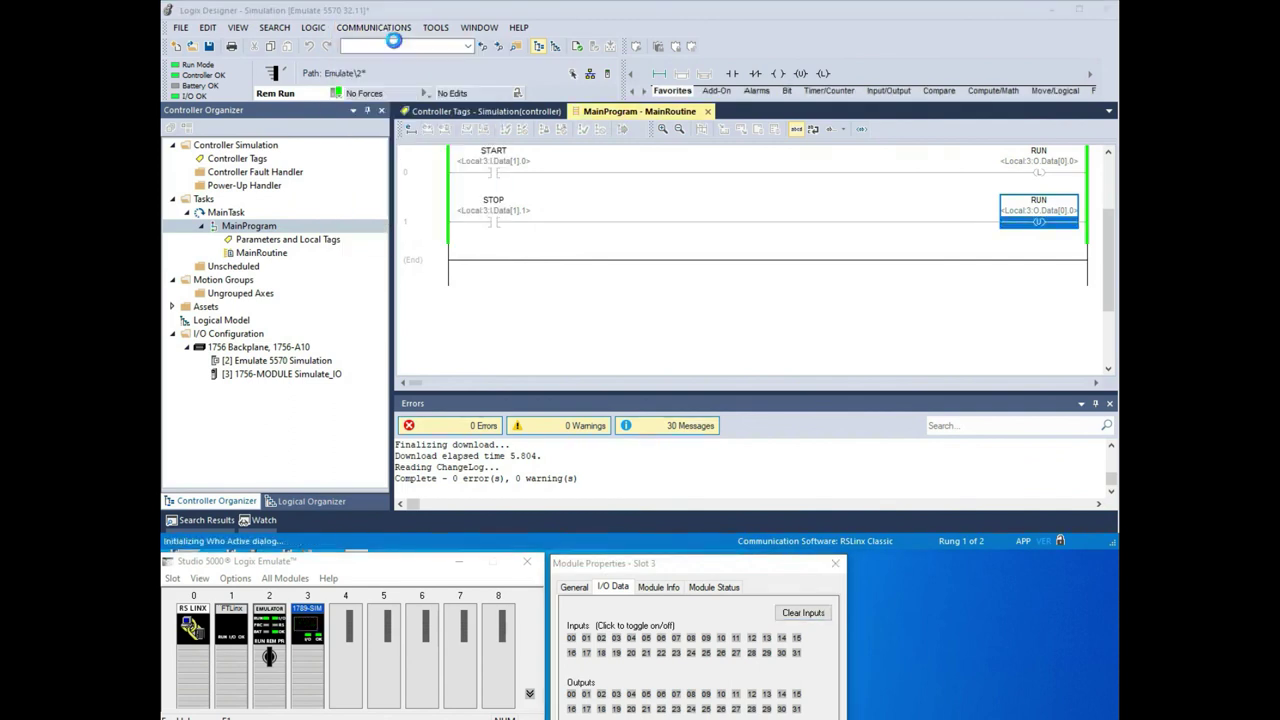
left_click(792, 280)
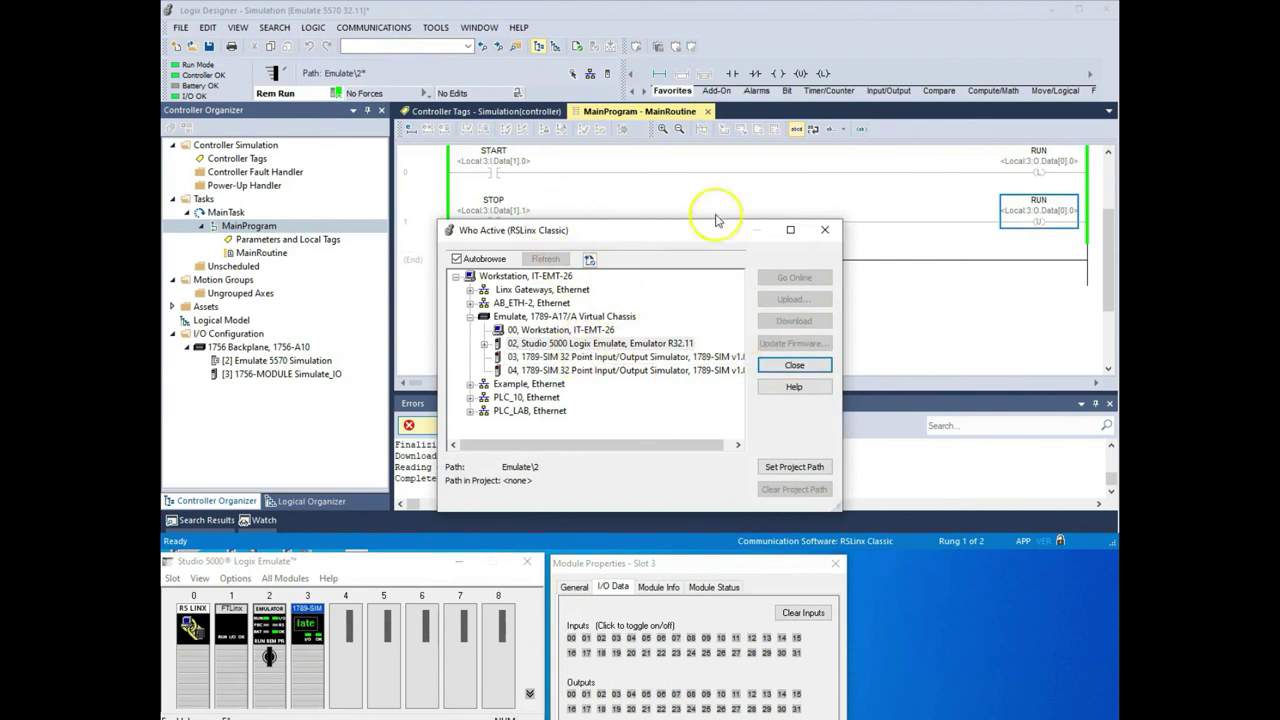
left_click(824, 230)
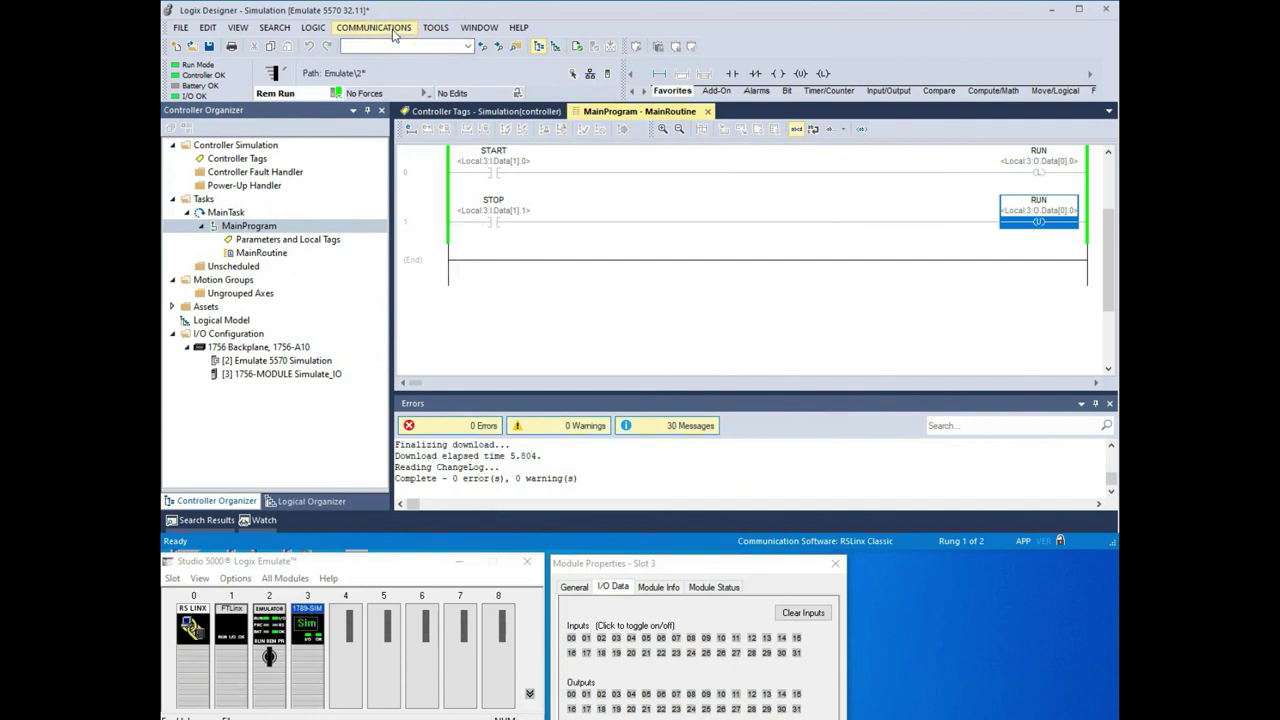
- Take the controller connection offline and close the Simulation project and Logix Designer without saving the changes
left_click(333, 93)
left_click(348, 114)
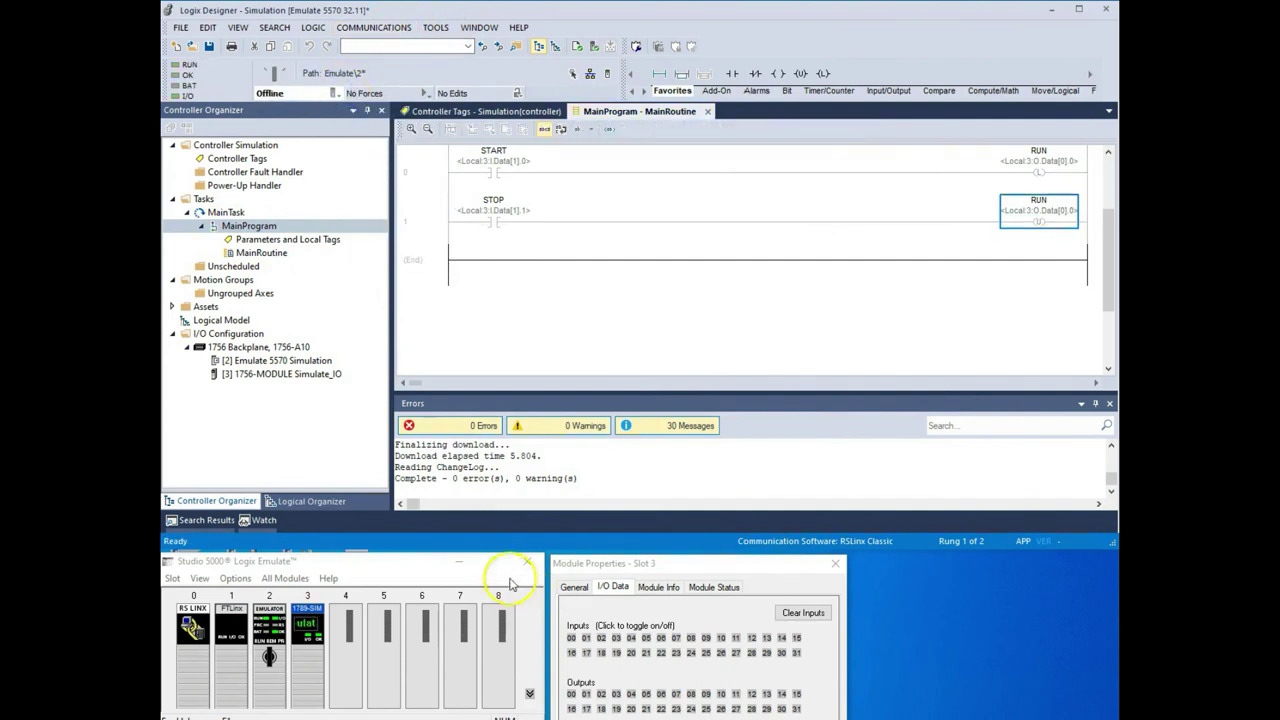
key("alt+F4")
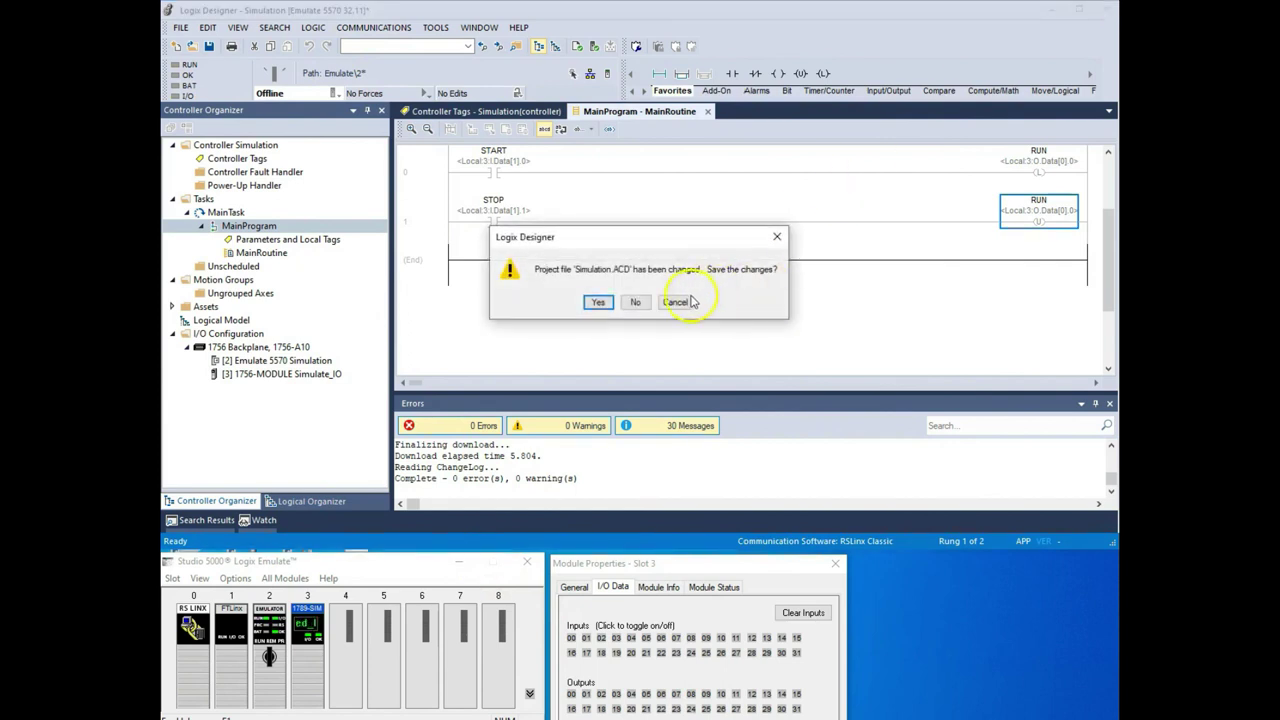
left_click(635, 302)
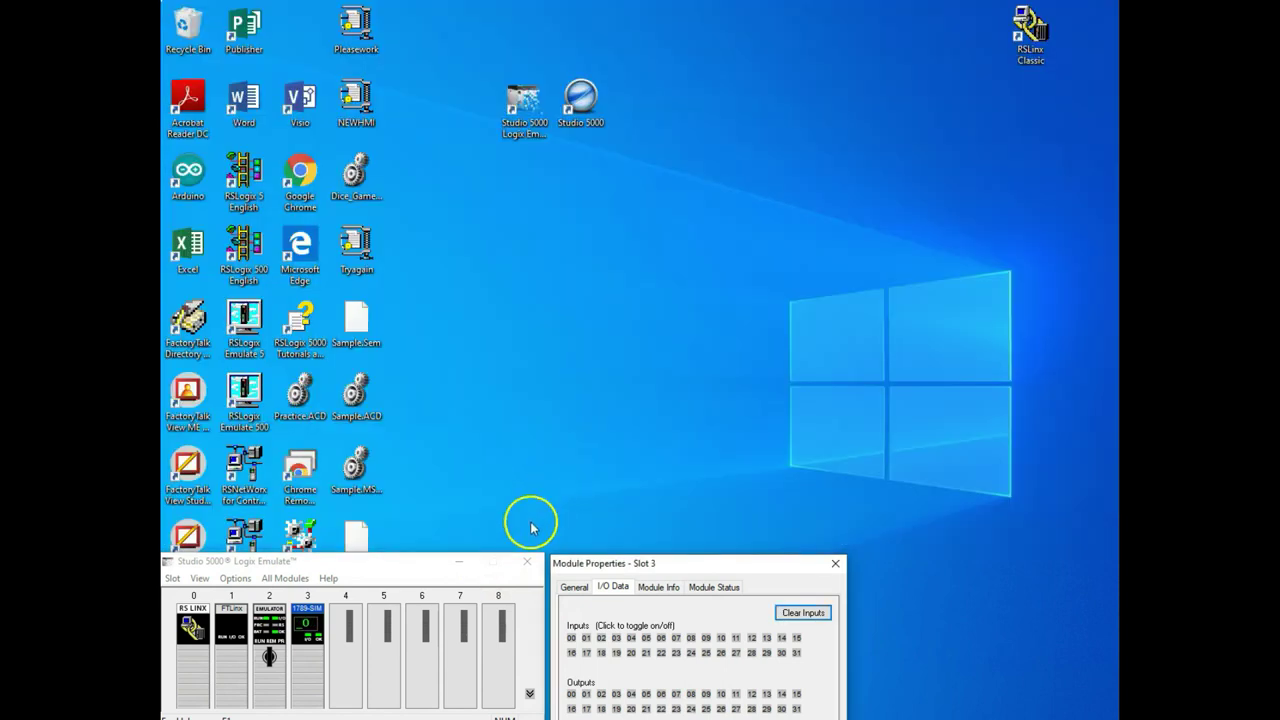
- Move the Logix Emulate chassis window to the middle of the desktop and remove the 1789-SIM module from slot 3
left_click_drag(400, 562, 666, 192)
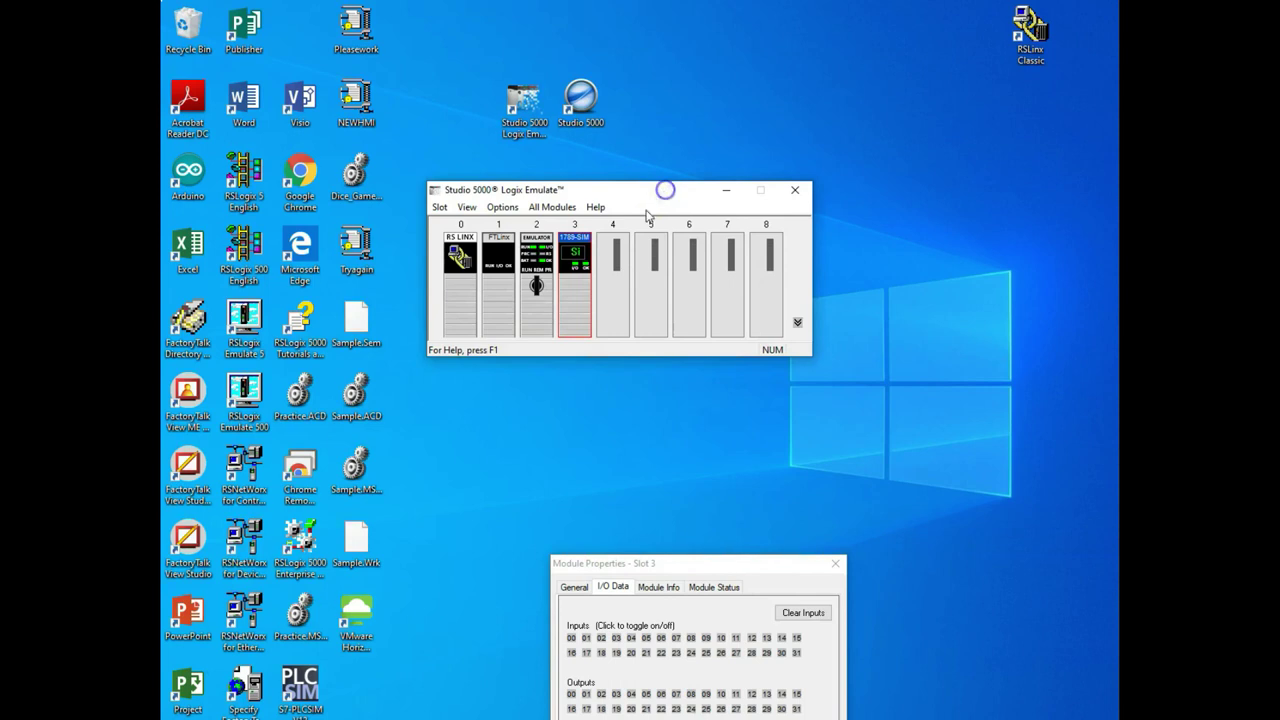
right_click(572, 255)
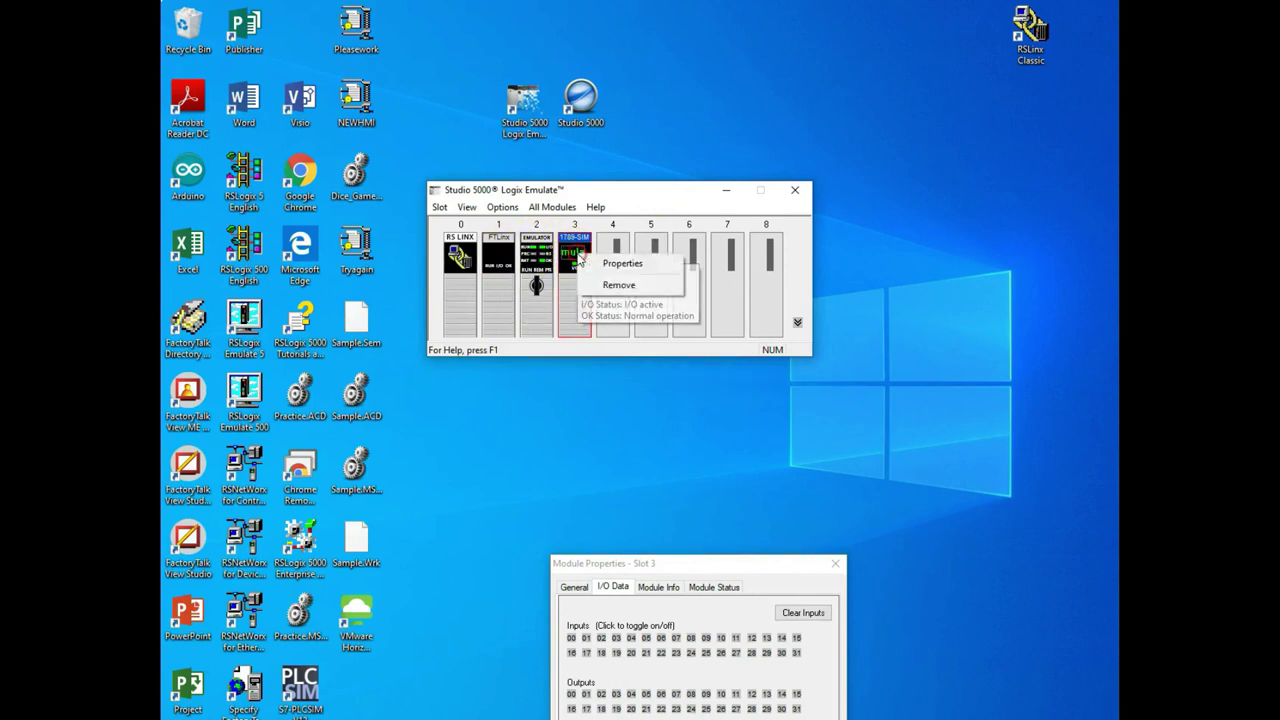
left_click(610, 285)
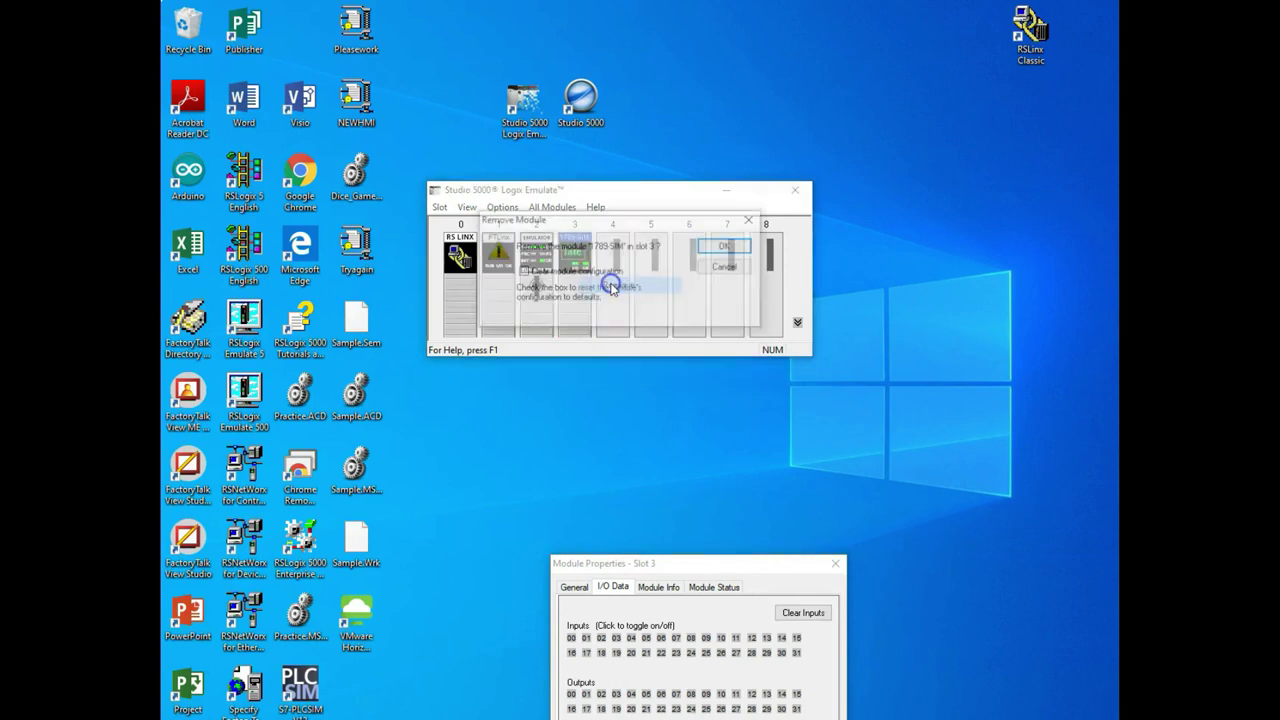
left_click(709, 246)
- Remove the emulated controller from slot 2 of the chassis and close Logix Emulate
right_click(546, 267)
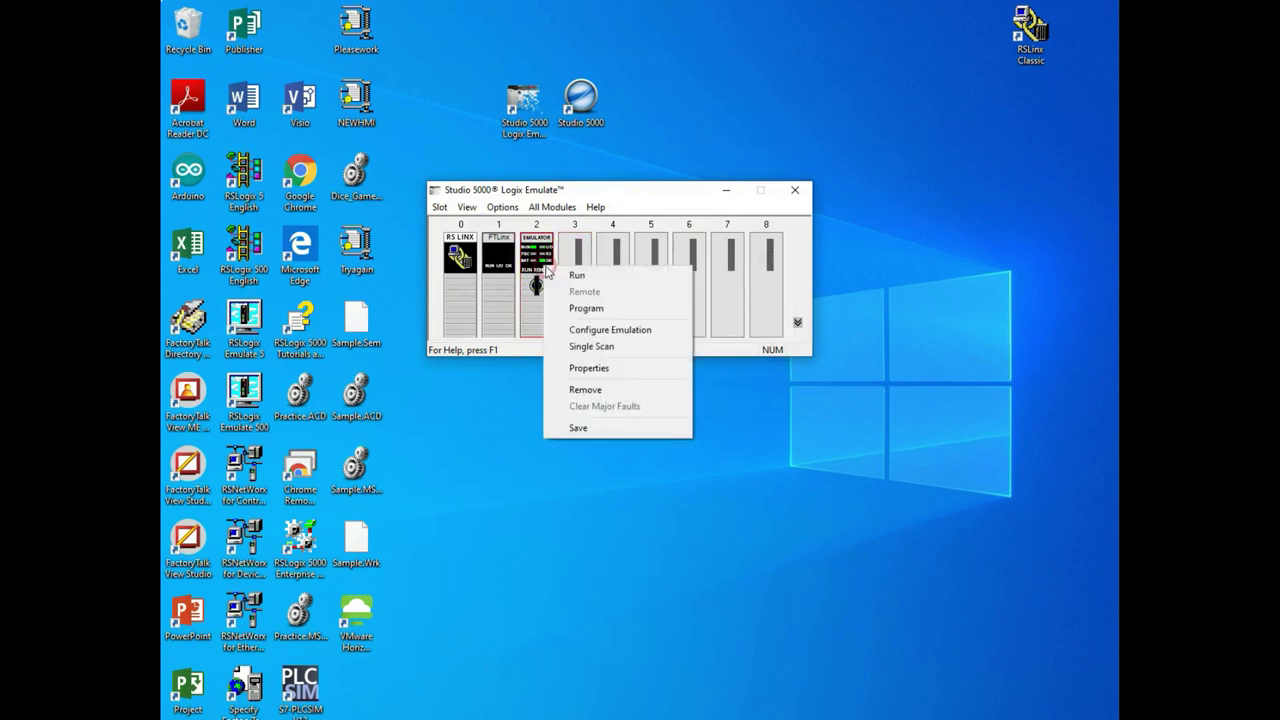
left_click(586, 390)
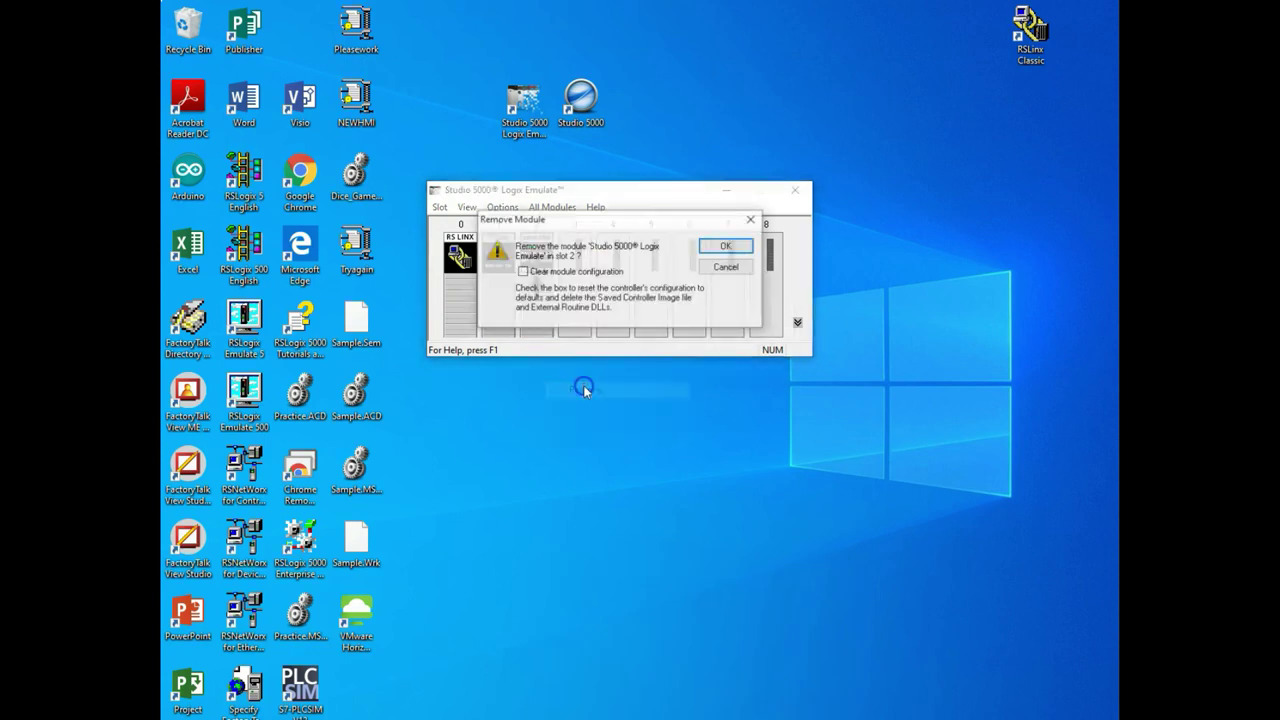
left_click(714, 248)
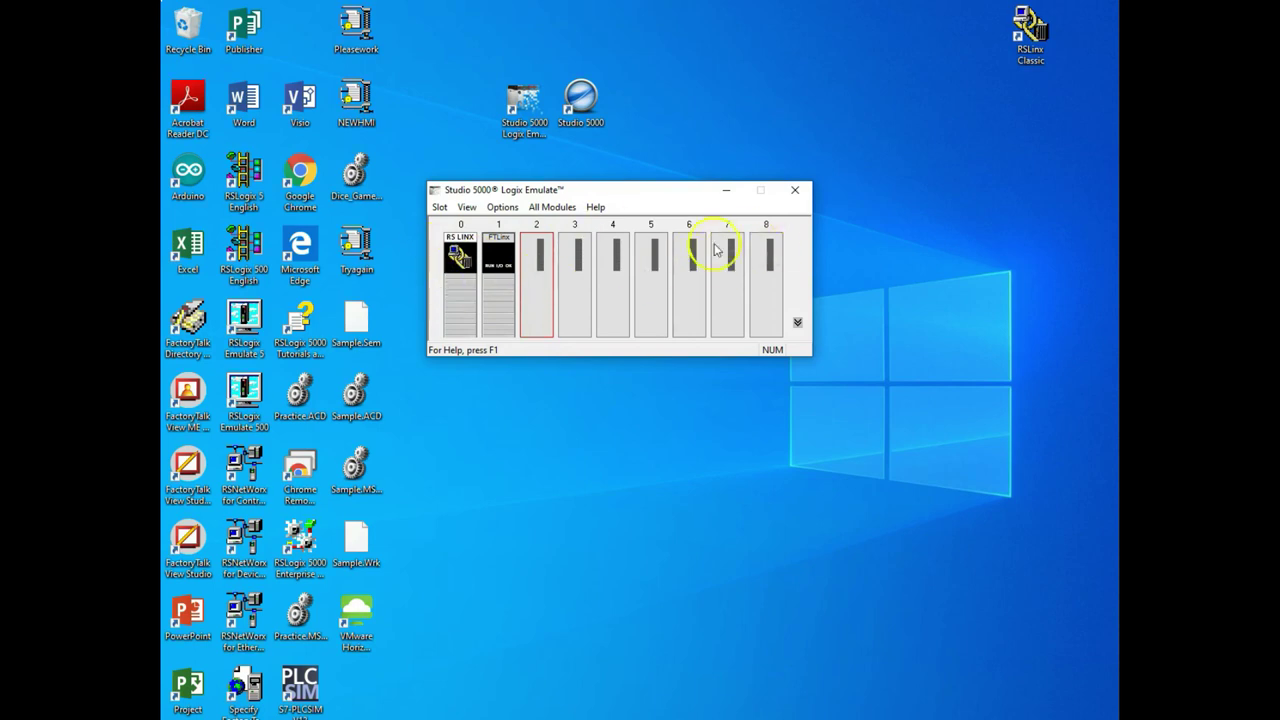
left_click(795, 190)
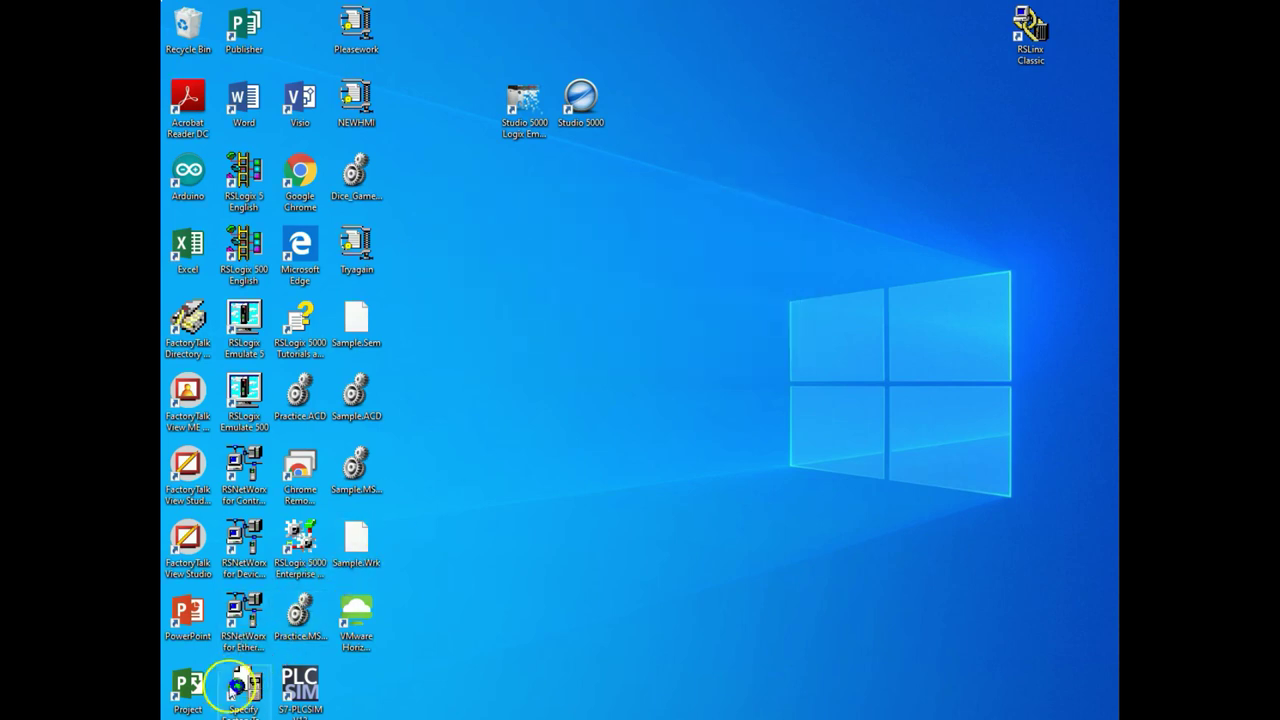